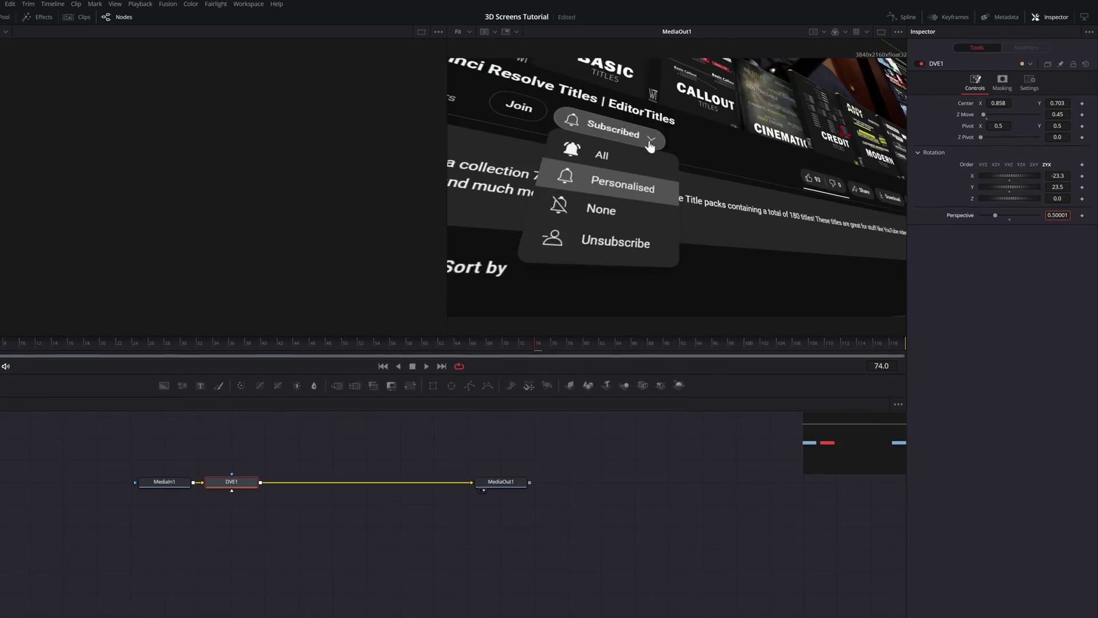
Set DVE1's Y rotation to 10.9, Center X to 0.867 and Z Move to 0.84
drag(1057, 189, 1081, 191)
scroll(731, 257, down, 5)
mouse_move(996, 105)
mouse_down()
mouse_move(984, 106)
mouse_move(999, 106)
mouse_up()
drag(981, 117, 983, 117)
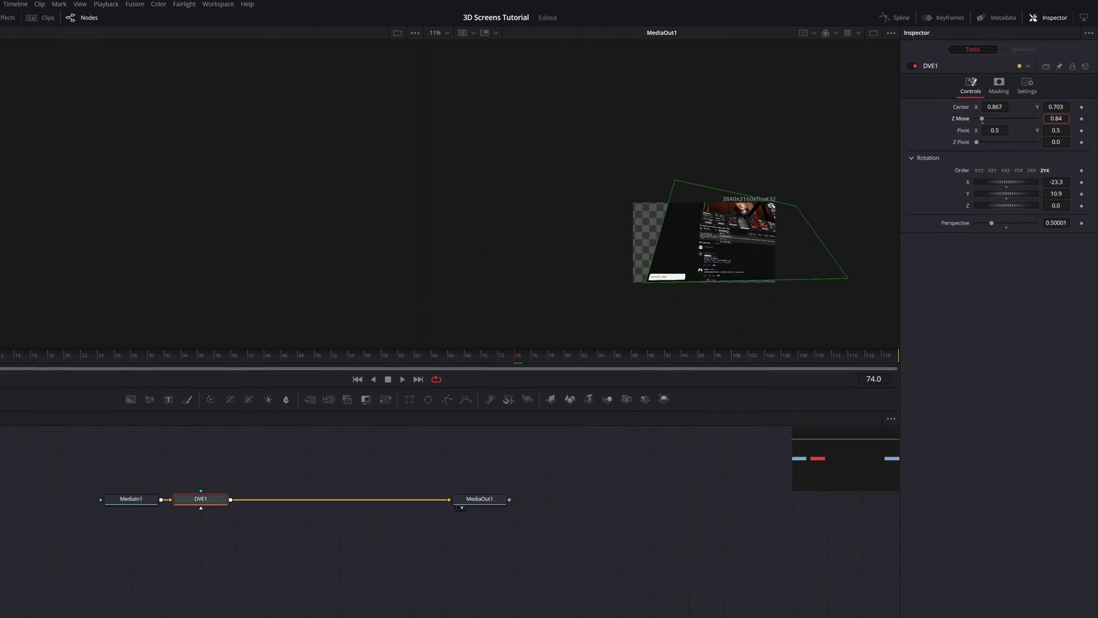
Adjust DVE1's perspective, X and Y rotation, center and pivot to vary the tilted framing of the screen recording
mouse_move(993, 221)
mouse_down()
mouse_move(983, 220)
mouse_move(996, 221)
mouse_up()
scroll(778, 252, up, 3)
scroll(773, 259, up, 2)
mouse_move(1056, 183)
mouse_down()
mouse_move(1044, 183)
mouse_move(1055, 184)
mouse_up()
drag(1056, 195, 1047, 195)
drag(794, 179, 709, 223)
drag(993, 131, 982, 131)
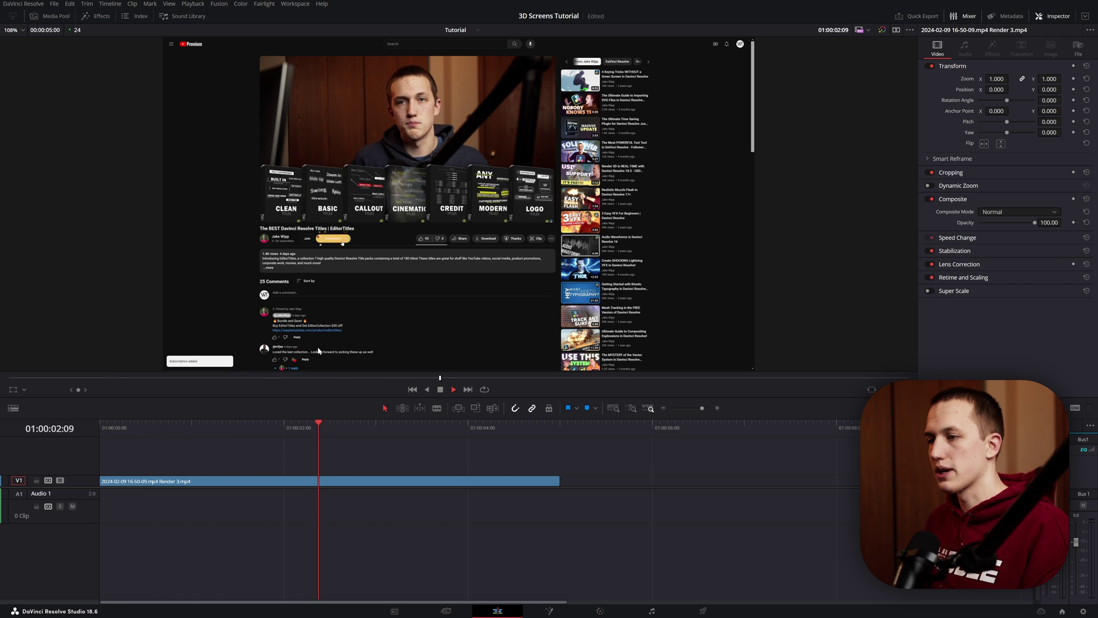
Convert the screen recording clip on track V1 into a new Fusion clip
drag(427, 434, 192, 426)
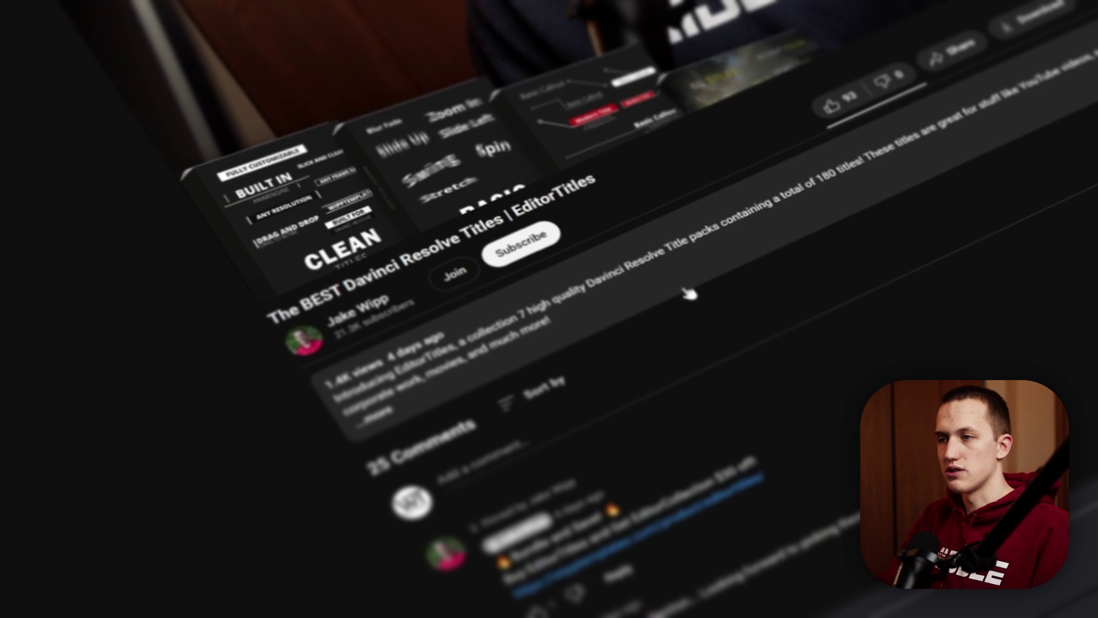
click(554, 243)
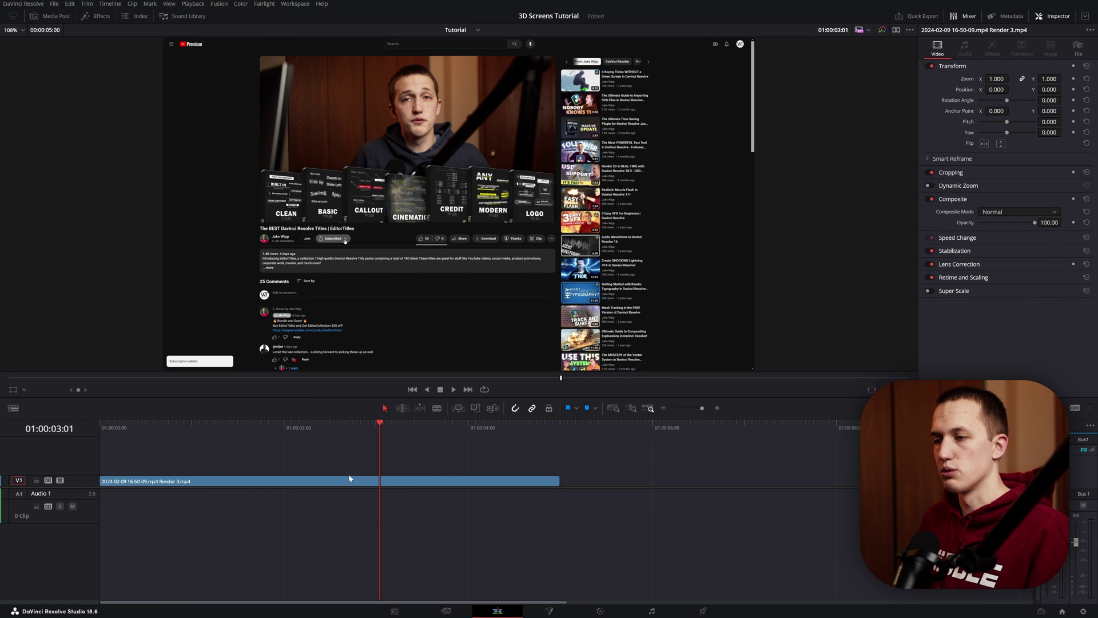
right_click(417, 485)
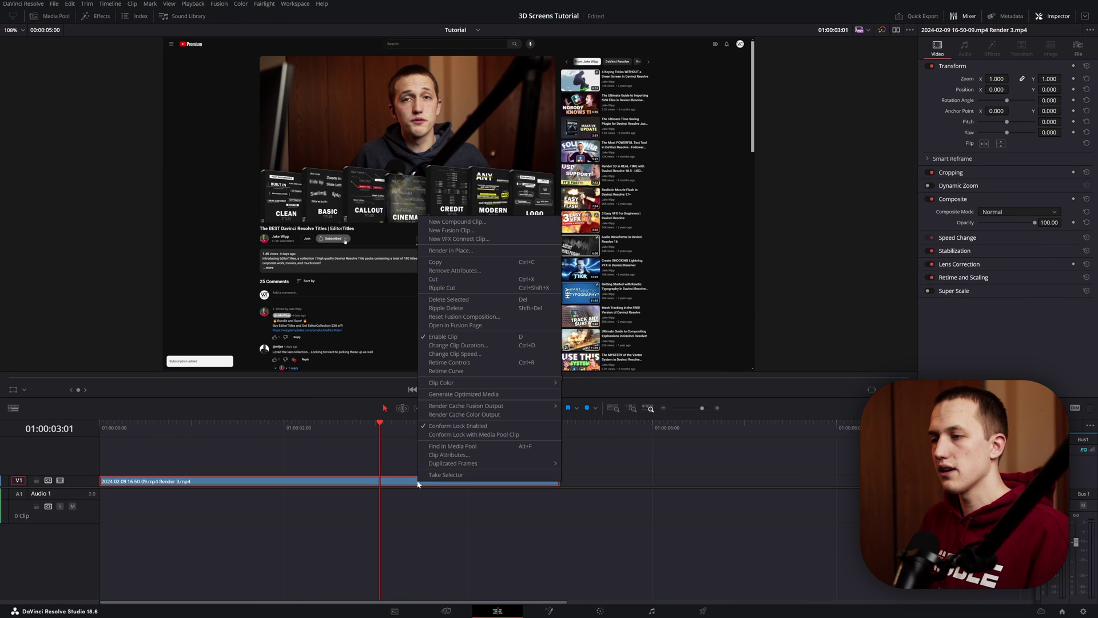
click(480, 231)
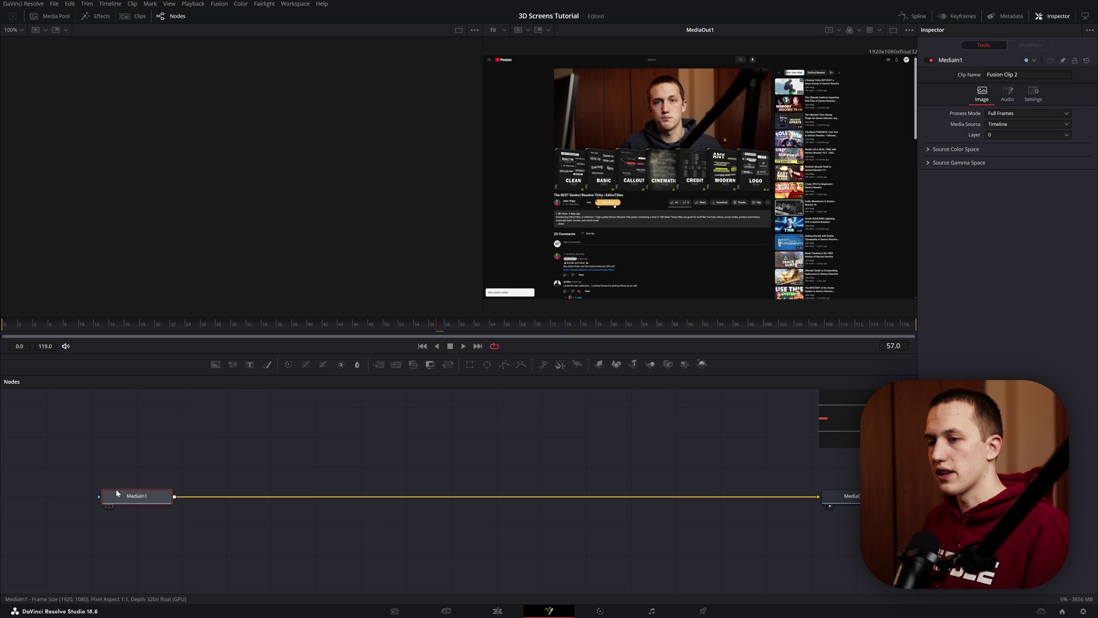
Build a 3D chain from MediaIn1 with Image Plane 3D, Merge 3D, Camera 3D and Renderer 3D nodes, connected to MediaOut1
click(600, 365)
click(650, 365)
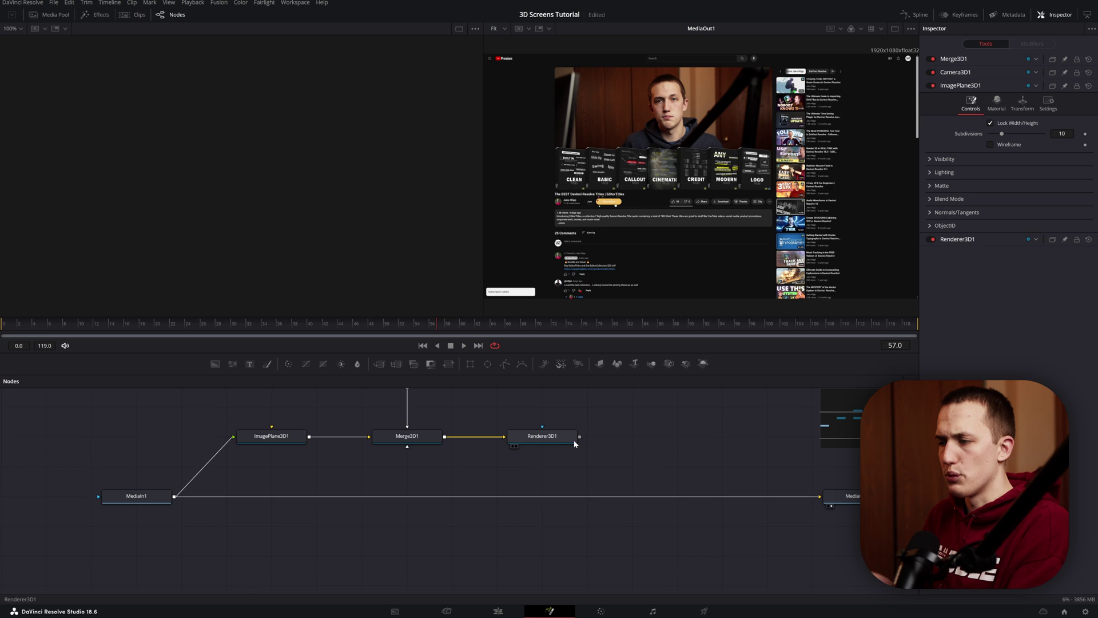
drag(580, 437, 825, 497)
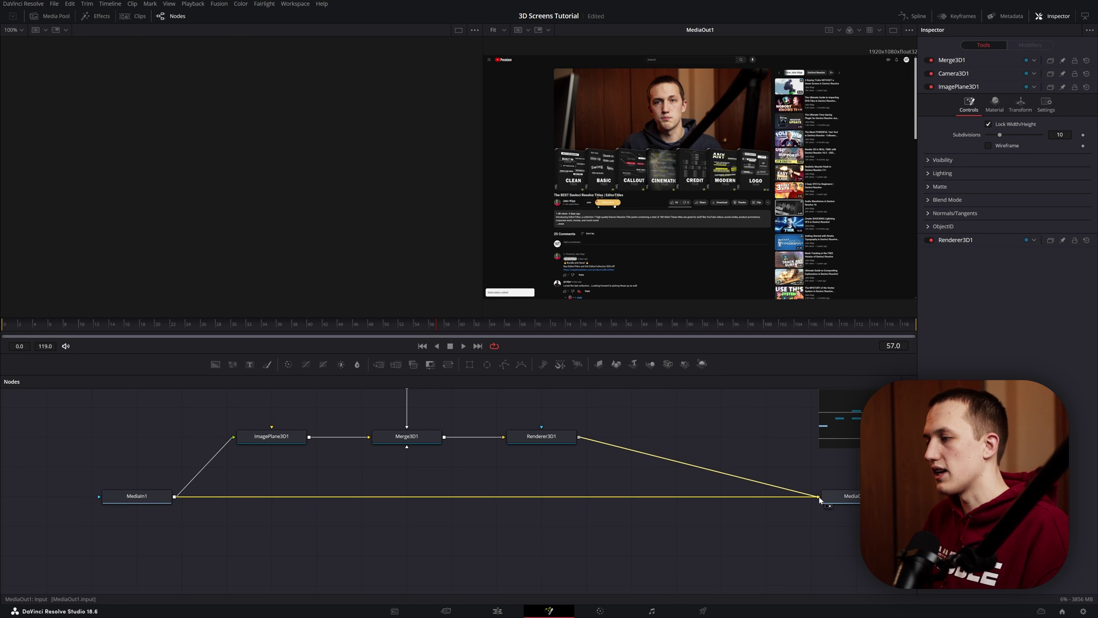
drag(851, 500, 853, 445)
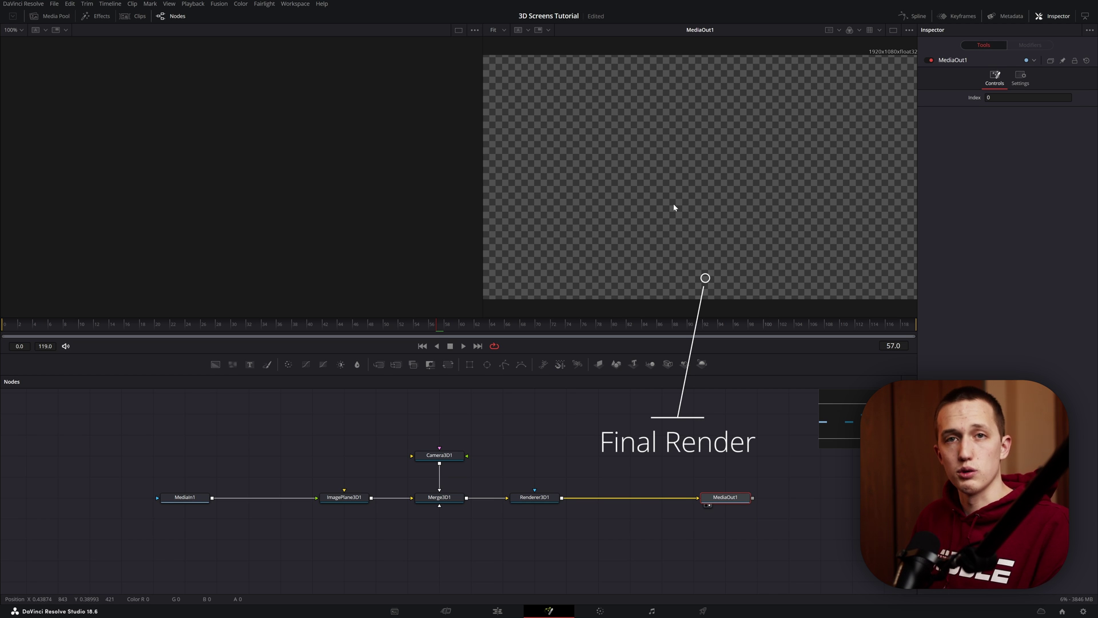
Show Merge3D1 in the empty viewer and view the image plane in 3D space from an angle
click(456, 496)
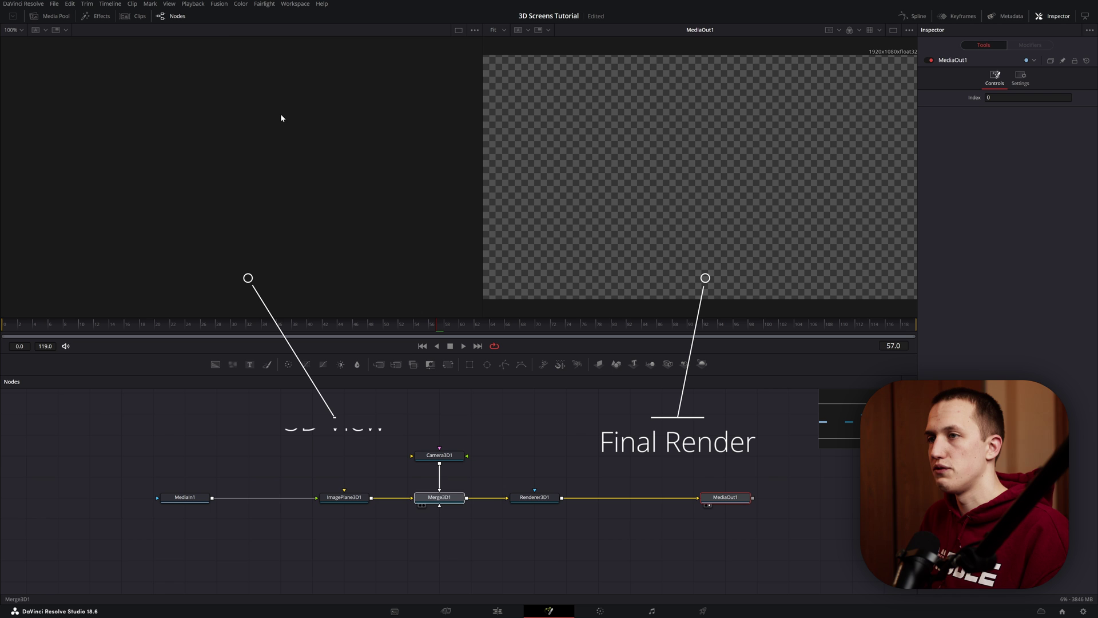
key(1)
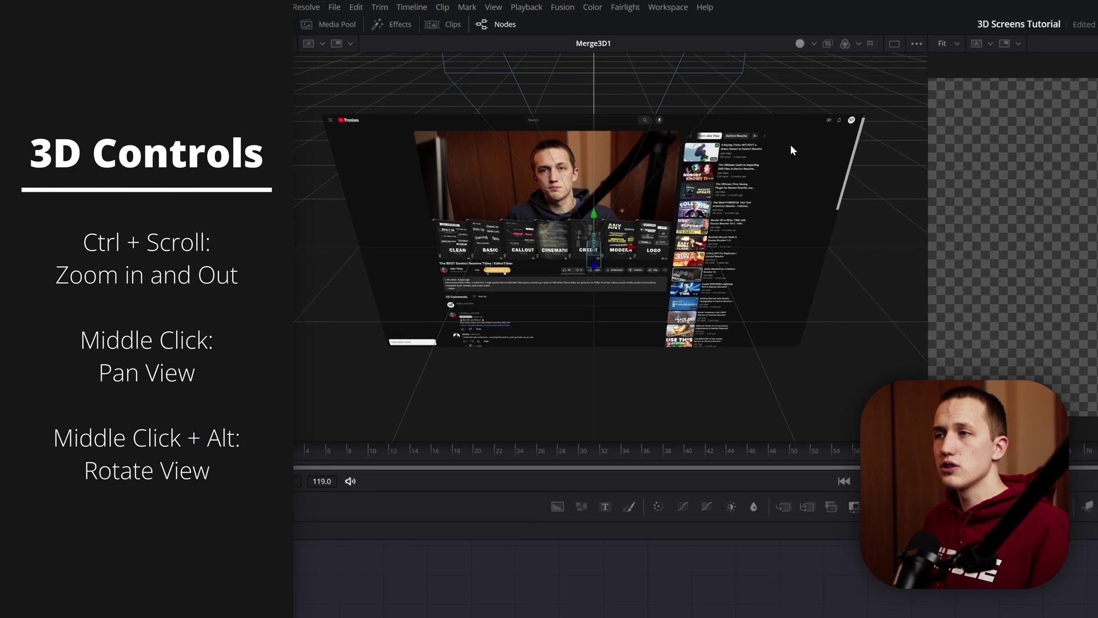
scroll(313, 162, up, 5)
scroll(783, 242, down, 5)
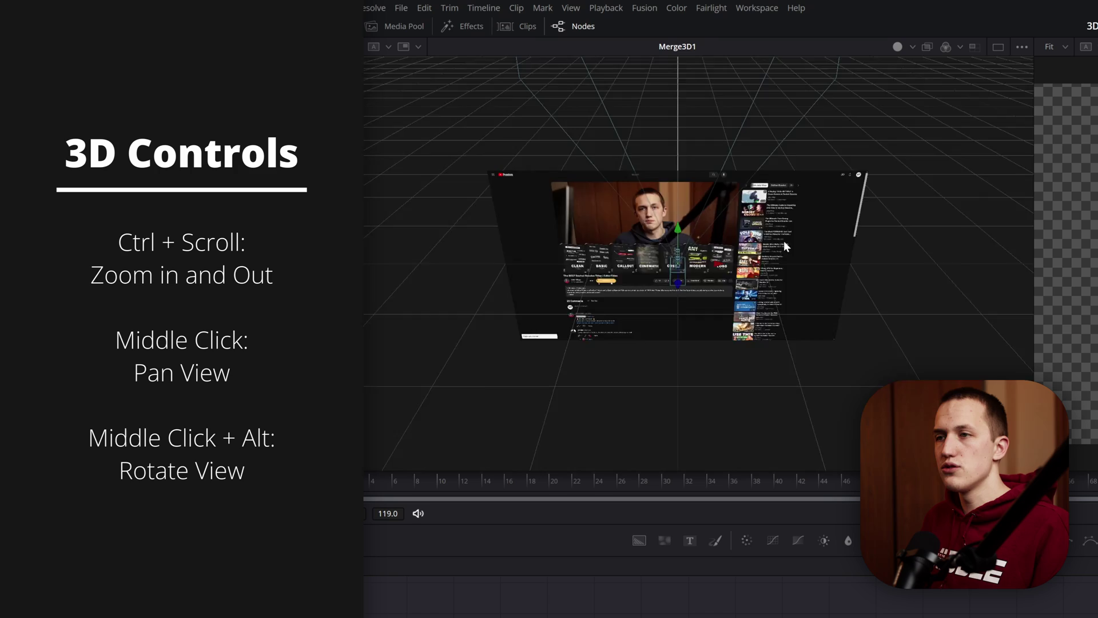
drag(783, 241, 602, 63)
scroll(681, 245, down, 3)
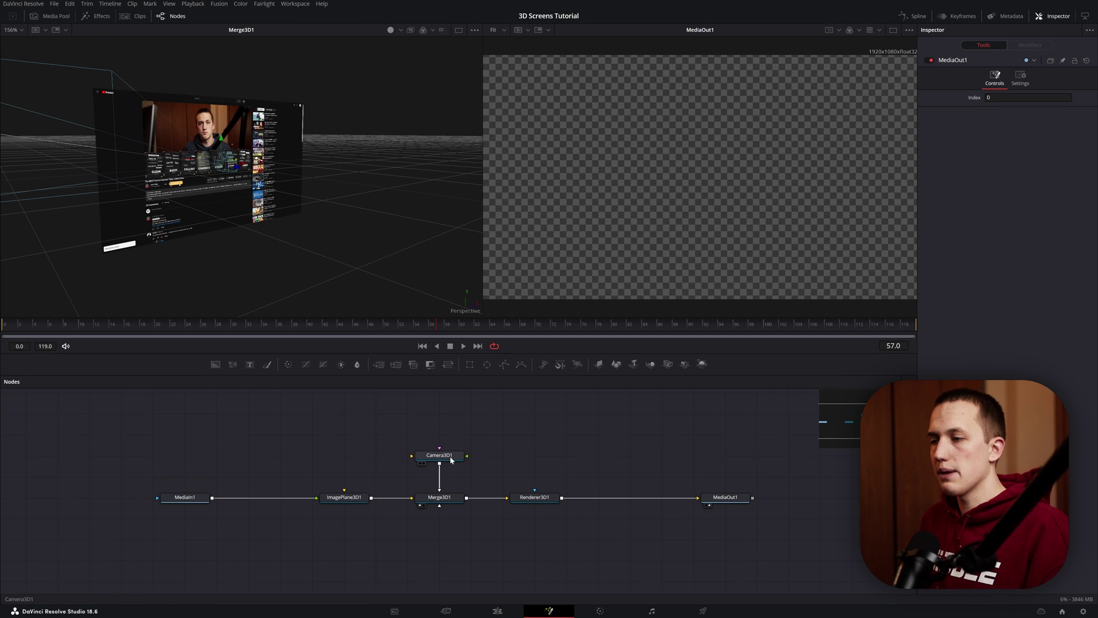
Move Camera3D1 toward the Subscribe button, with translation X -0.205, Y -0.064 and Z about 0.472
drag(254, 186, 998, 265)
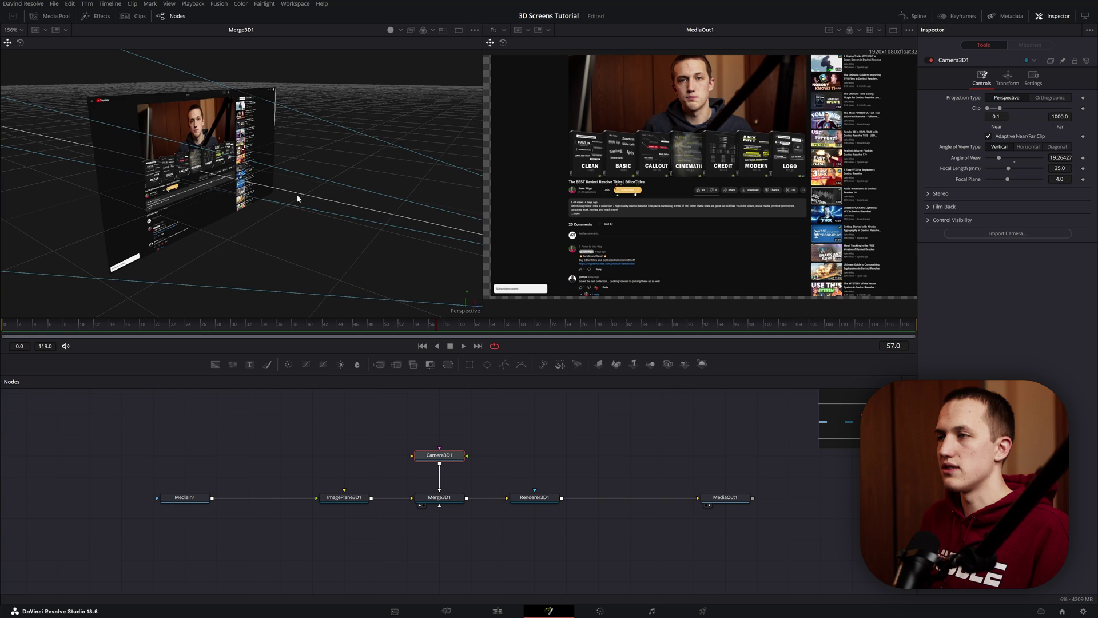
scroll(293, 196, down, 5)
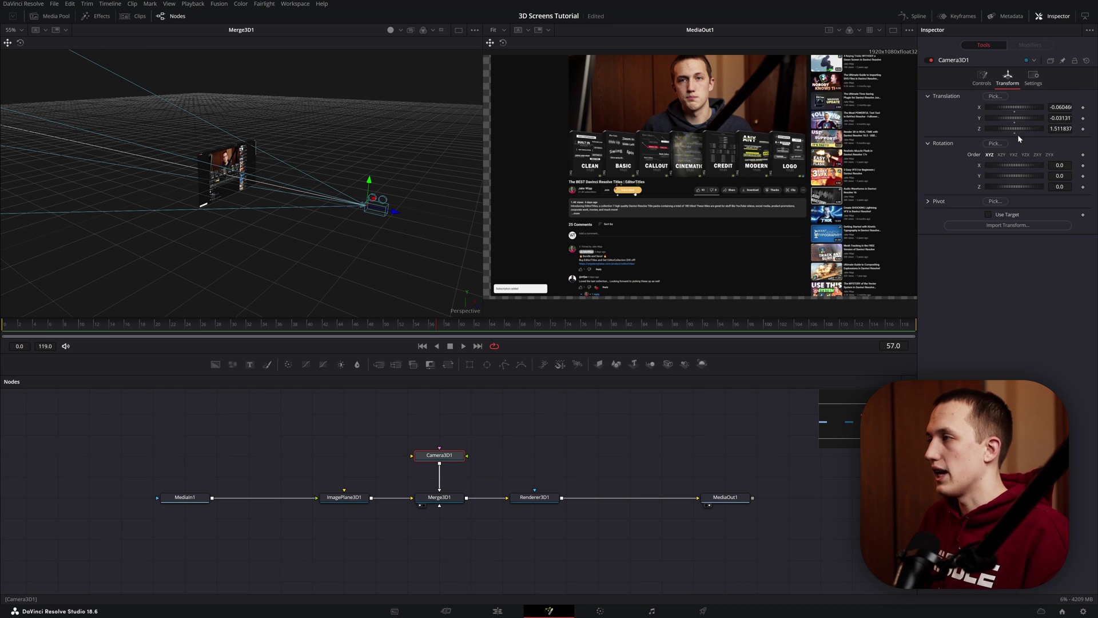
drag(1012, 105, 1015, 128)
double_click(979, 118)
double_click(979, 107)
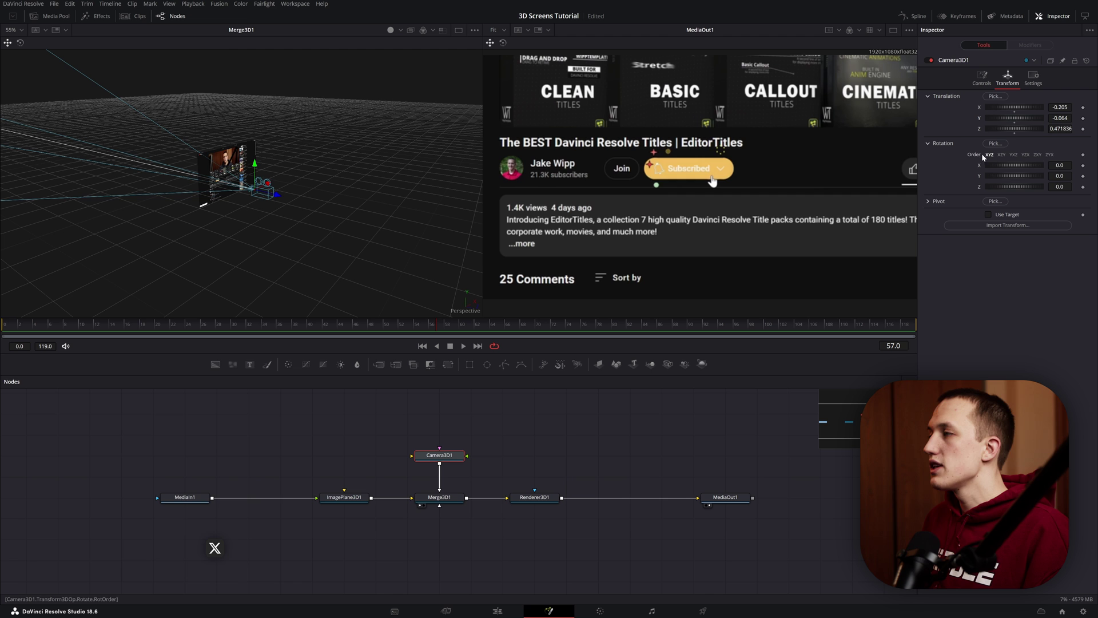
Rotate Camera3D1 to X 17.6 and Y -29.9, and reposition it to X -0.396, Y -0.172, Z about 0.282
mouse_move(1014, 165)
mouse_down()
mouse_move(1090, 165)
mouse_move(1002, 166)
mouse_up()
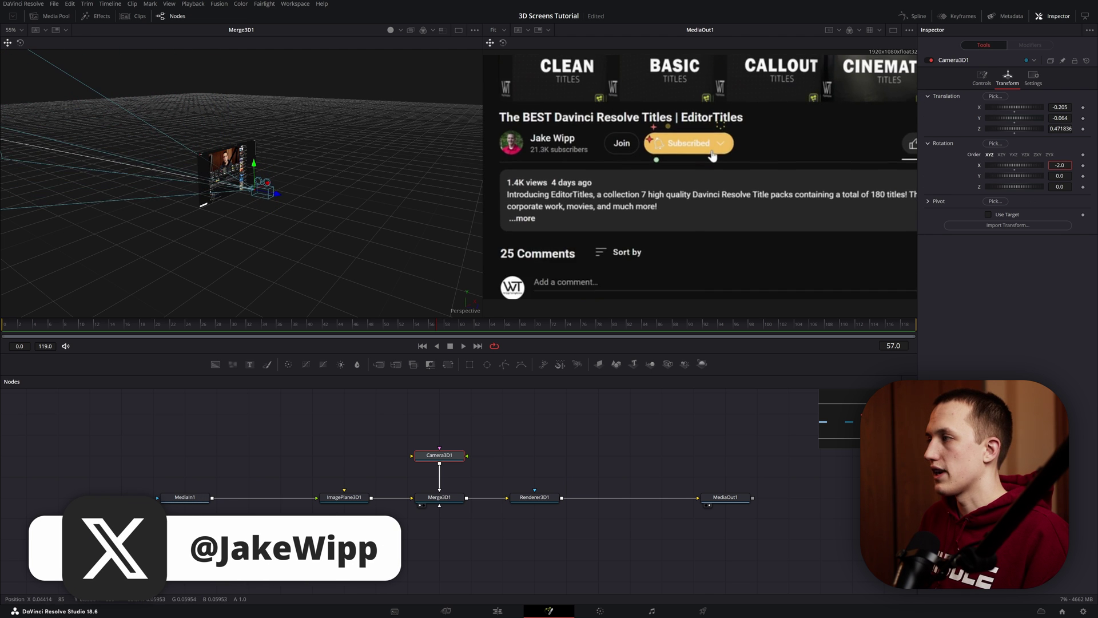
mouse_move(1069, 176)
mouse_down()
mouse_move(1052, 179)
mouse_move(1071, 165)
mouse_up()
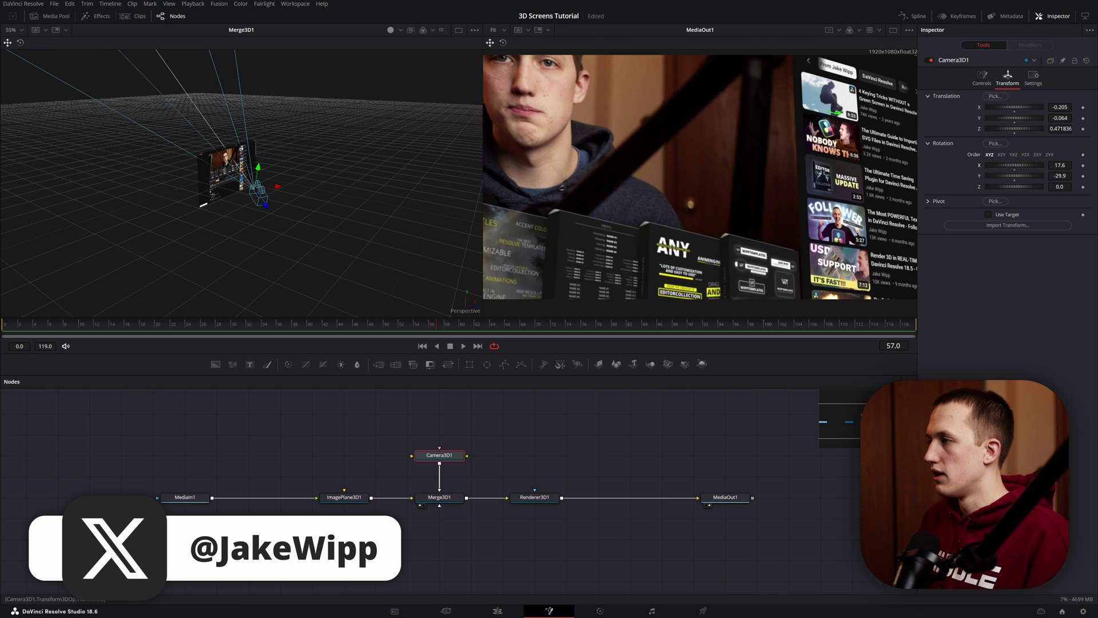
drag(1059, 129, 993, 118)
drag(1060, 107, 1051, 107)
drag(1052, 107, 1053, 107)
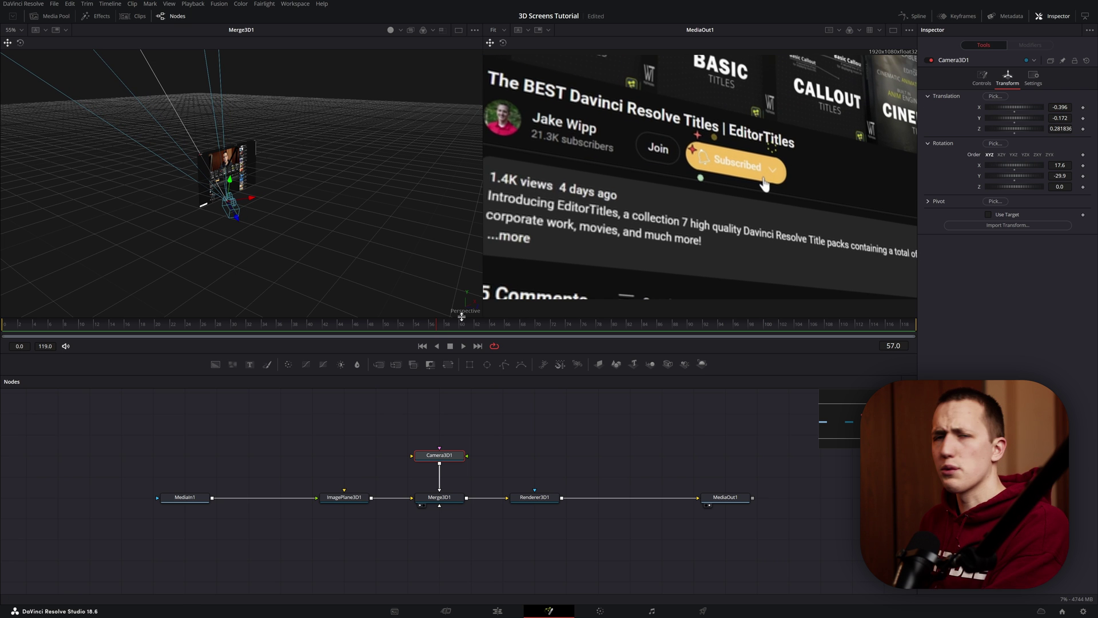
At frame 7, reset Camera3D1's X and Y rotation to 0 and enable Use Target
drag(76, 320, 60, 316)
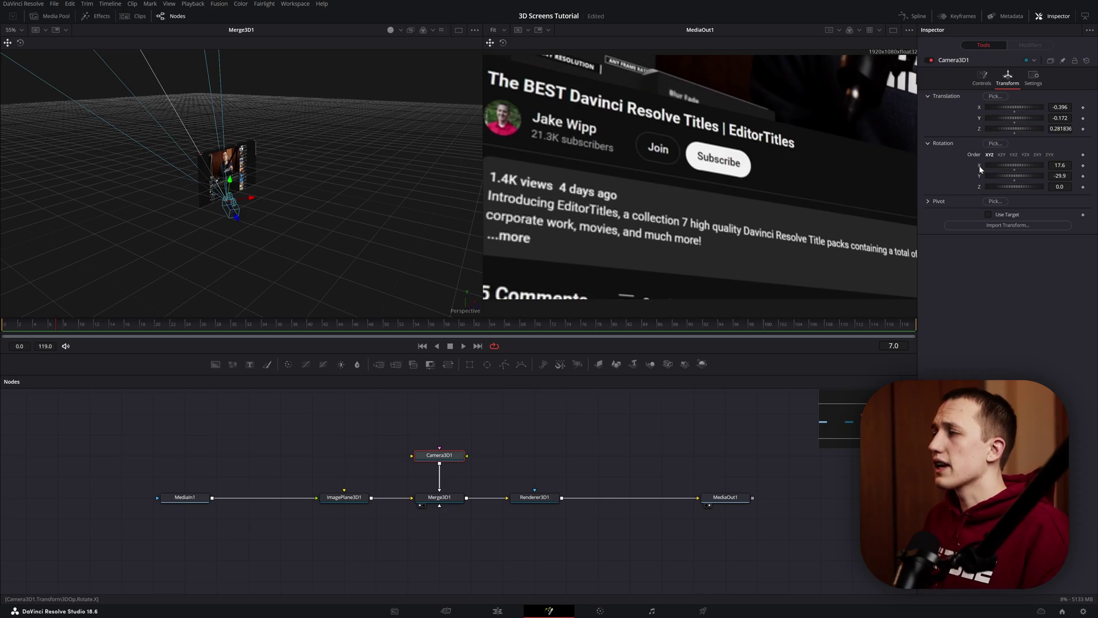
double_click(980, 168)
double_click(981, 177)
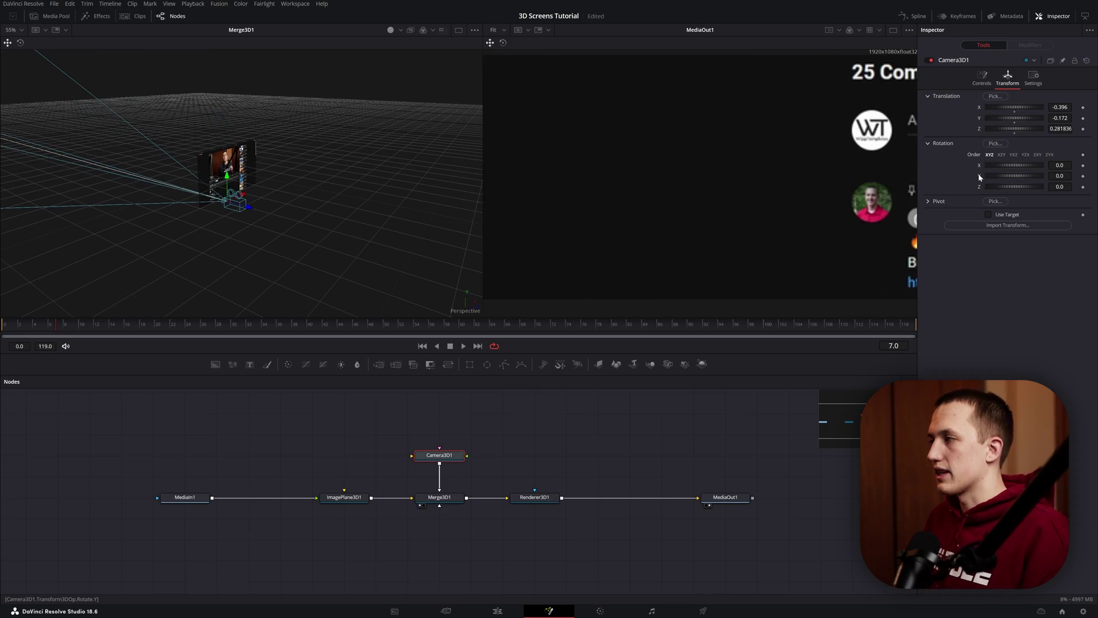
click(1008, 216)
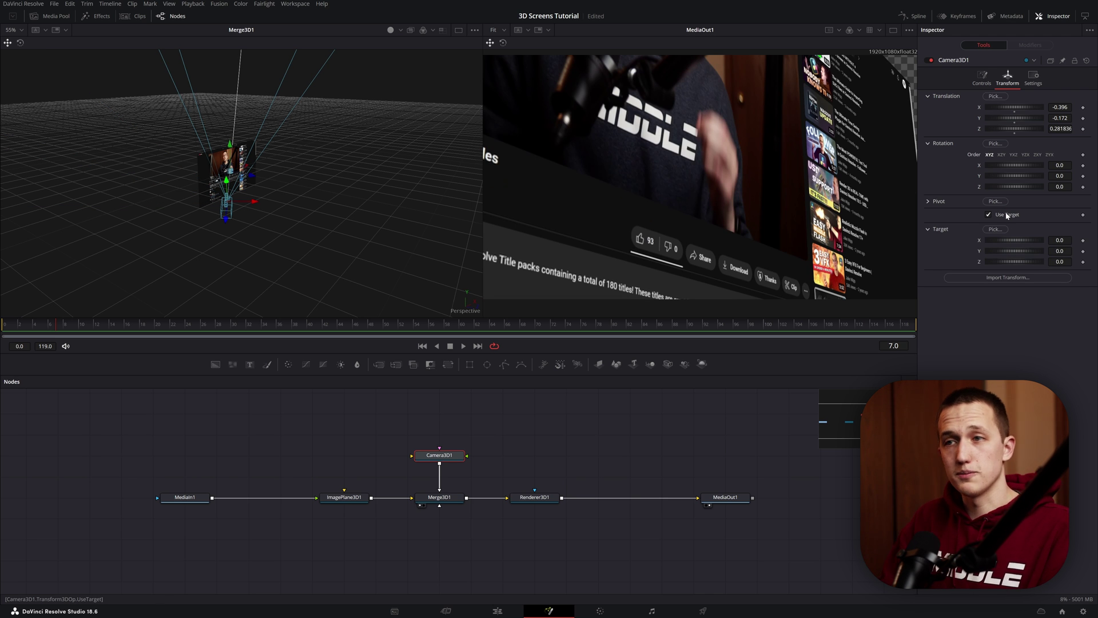
Place the camera target at about X -0.233, Y -0.060 and the camera at about X -0.436, Y -0.185, Z 0.254
scroll(417, 203, up, 5)
drag(417, 204, 342, 241)
mouse_move(179, 253)
mouse_down()
mouse_move(165, 216)
mouse_move(198, 15)
mouse_move(132, 110)
mouse_move(191, 289)
mouse_move(199, 55)
mouse_move(172, 243)
mouse_move(191, 255)
mouse_up()
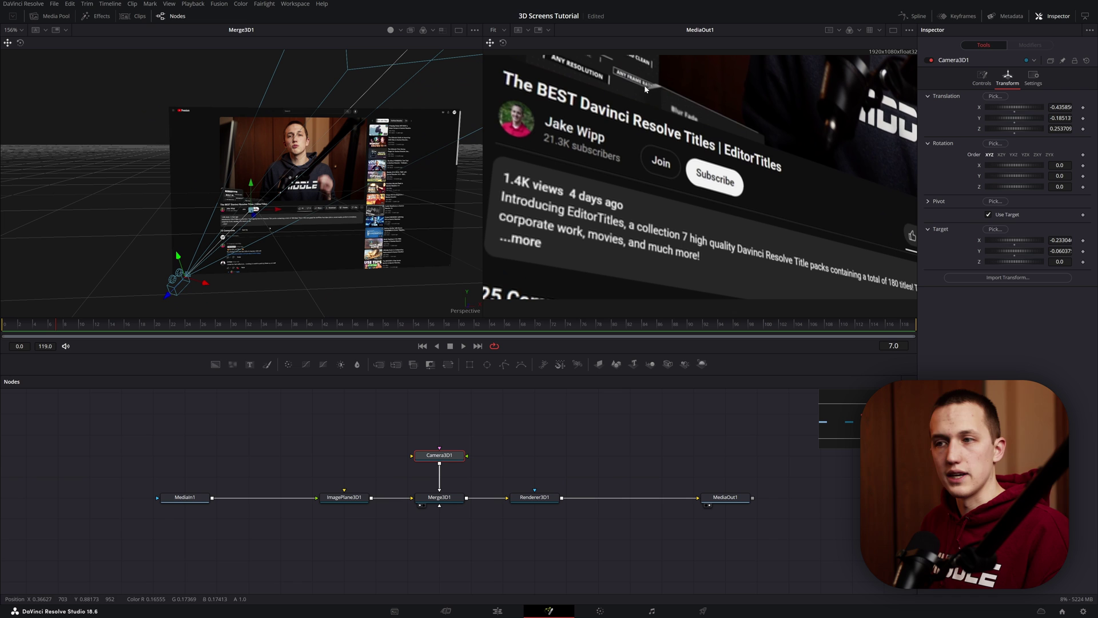
Keyframe Camera3D1's translation and target at frame 0, and at frame 119 move the camera to about X -0.054, Y -0.230, Z 0.350
drag(59, 327, 6, 327)
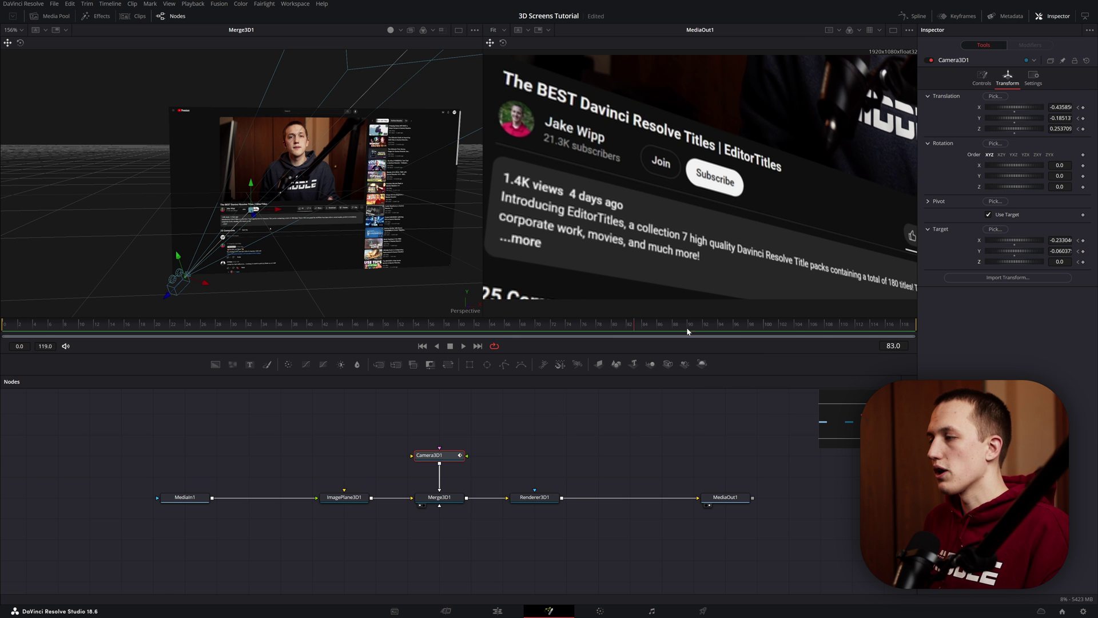
drag(687, 331, 990, 322)
drag(205, 284, 354, 281)
scroll(355, 281, down, 2)
drag(281, 246, 284, 207)
Shift the camera target slightly sideways at frame 119 and play the camera animation from frame 0
scroll(275, 196, up, 5)
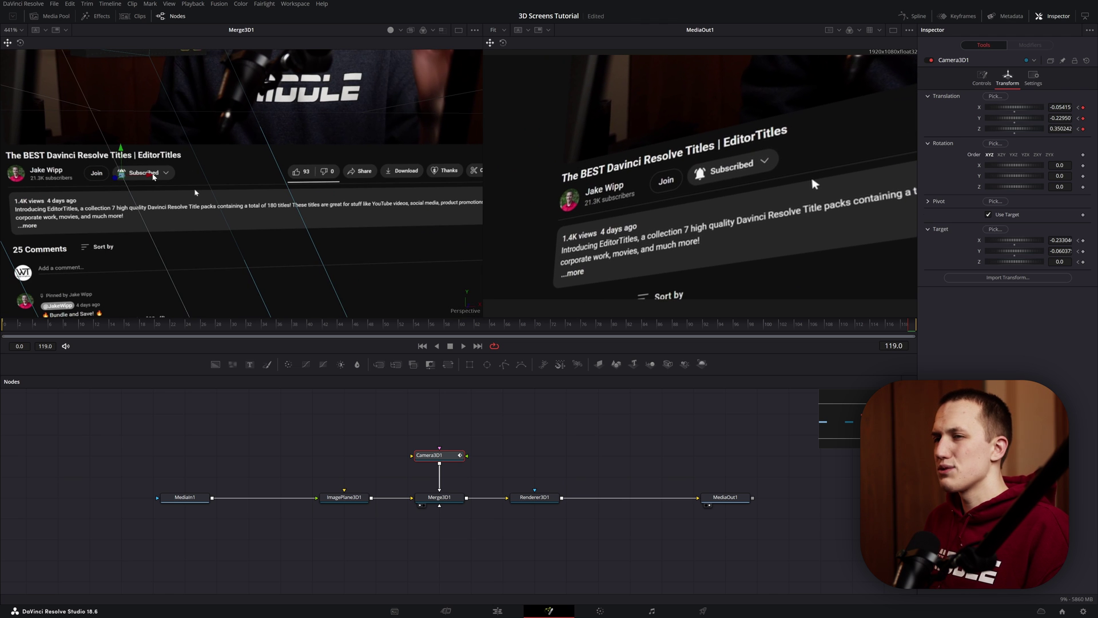
drag(151, 178, 163, 177)
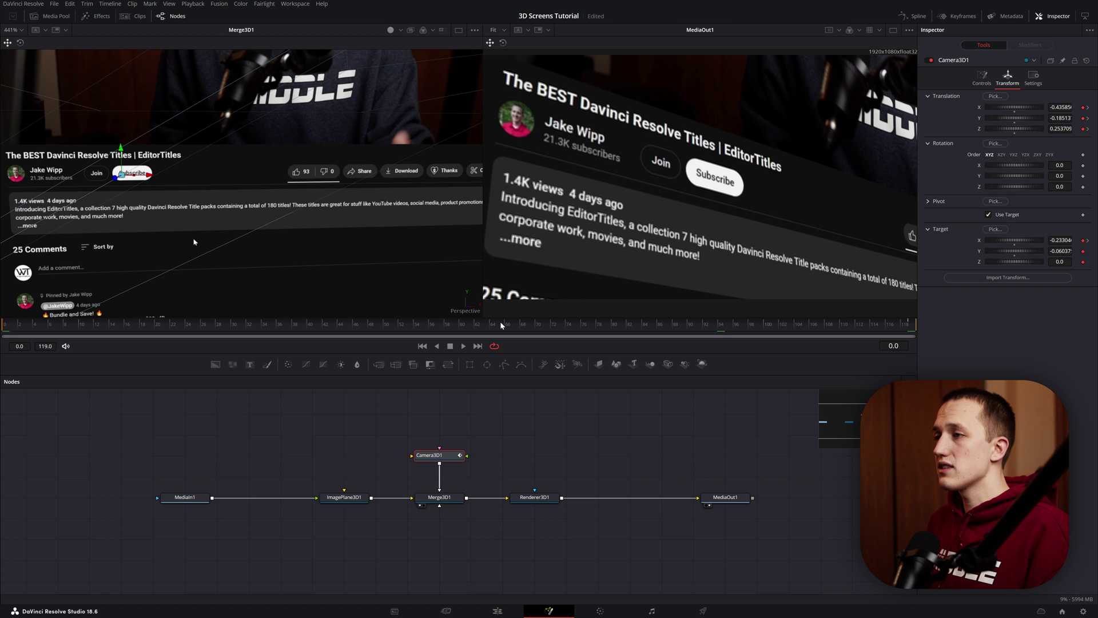
key(space)
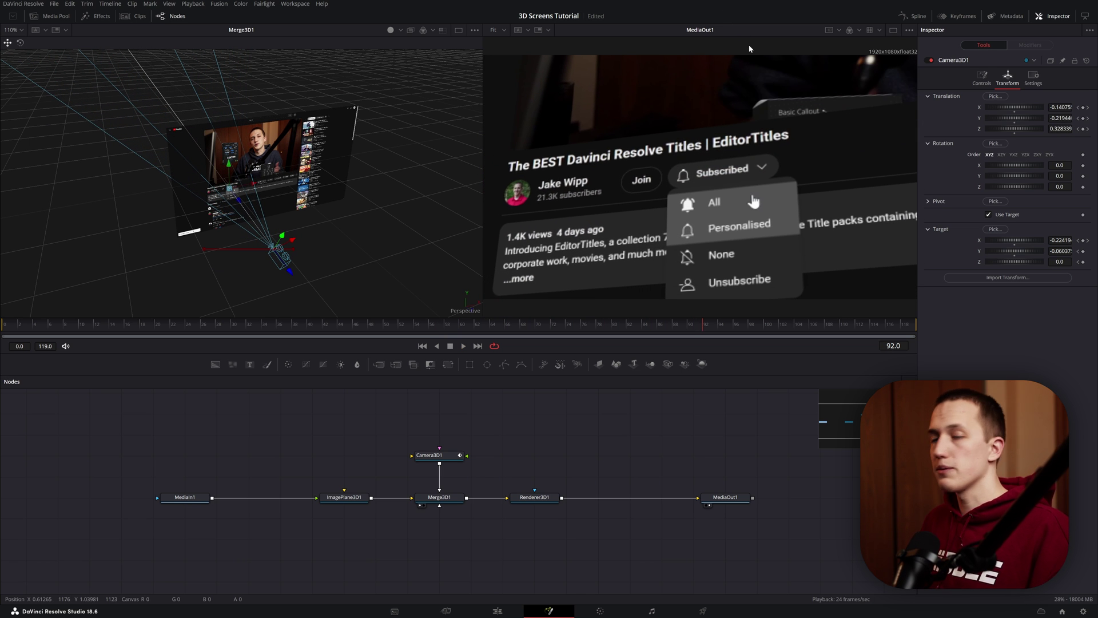
Try a different focal length for Camera3D1 and restore its original setting
click(982, 79)
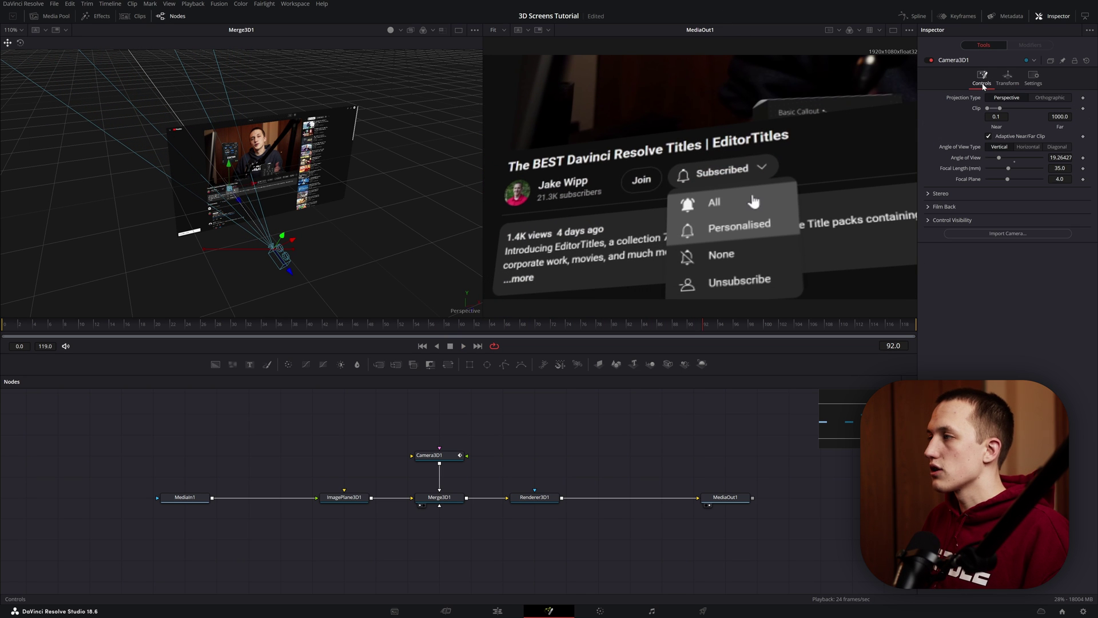
mouse_move(1008, 168)
mouse_down()
mouse_move(1035, 171)
mouse_move(1011, 175)
mouse_up()
double_click(1012, 177)
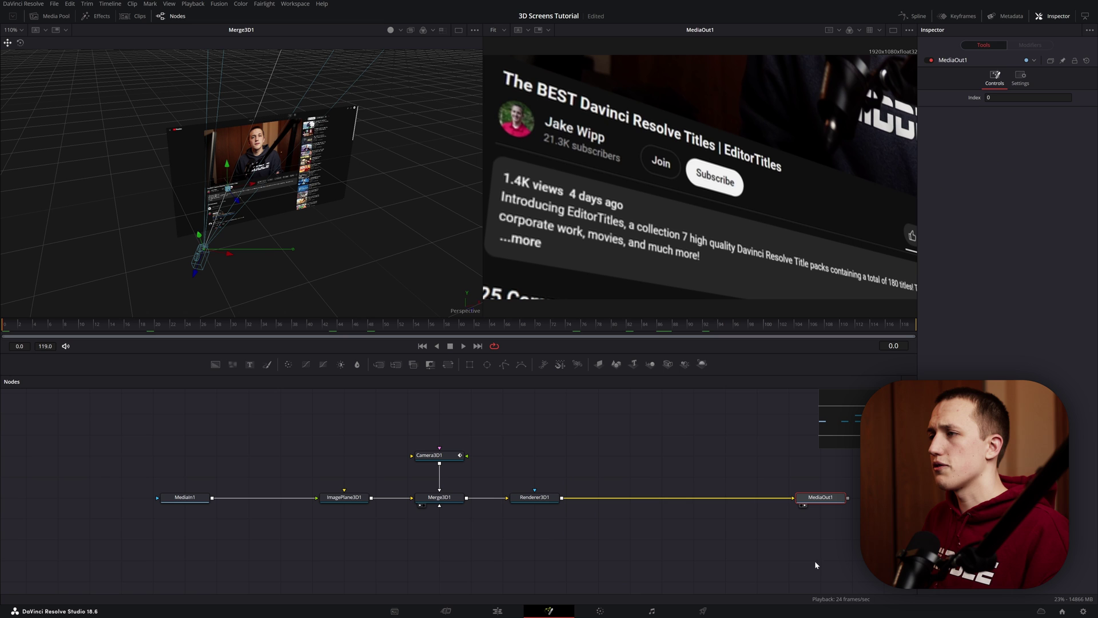
Insert a Depth Blur node after Renderer3D1 with Blur Size 10 and its focal point sampled on the Subscribe button
click(546, 503)
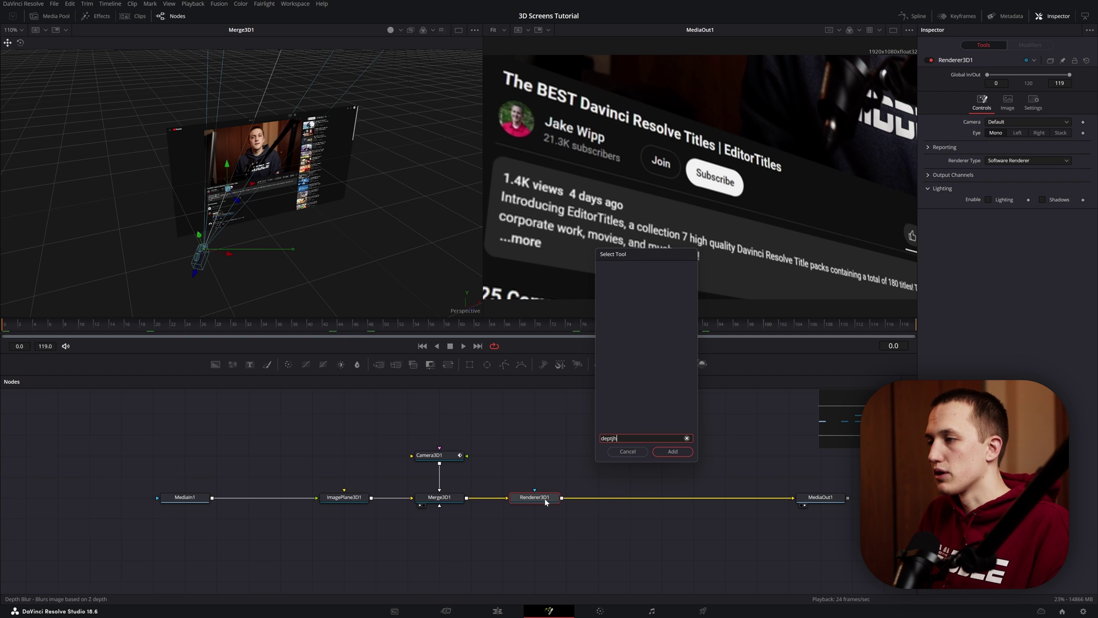
key(Return)
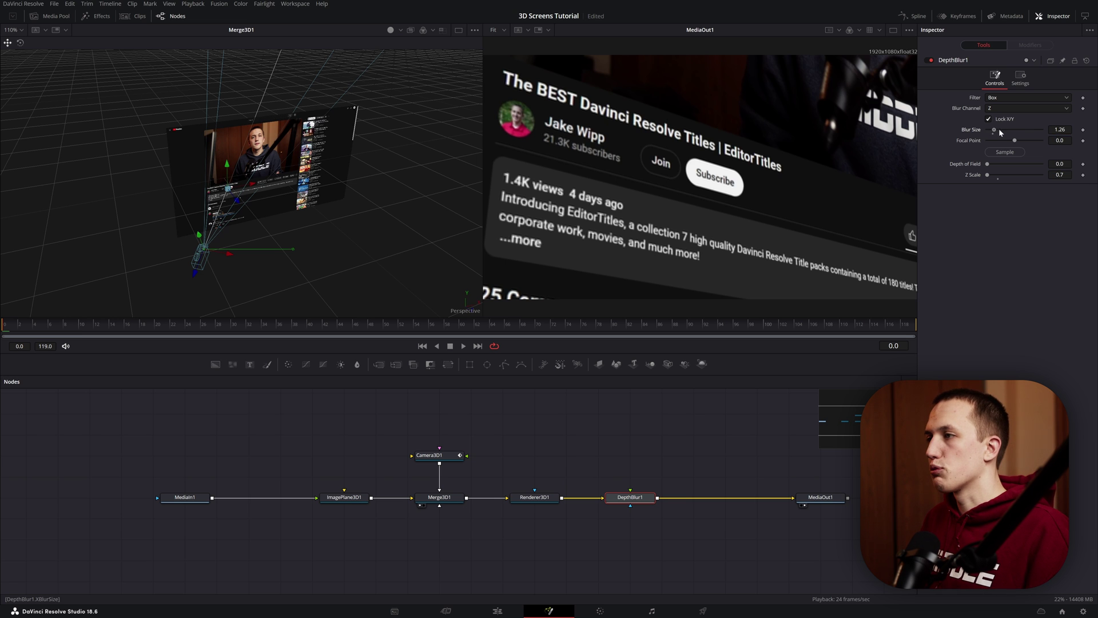
drag(1000, 133, 1042, 130)
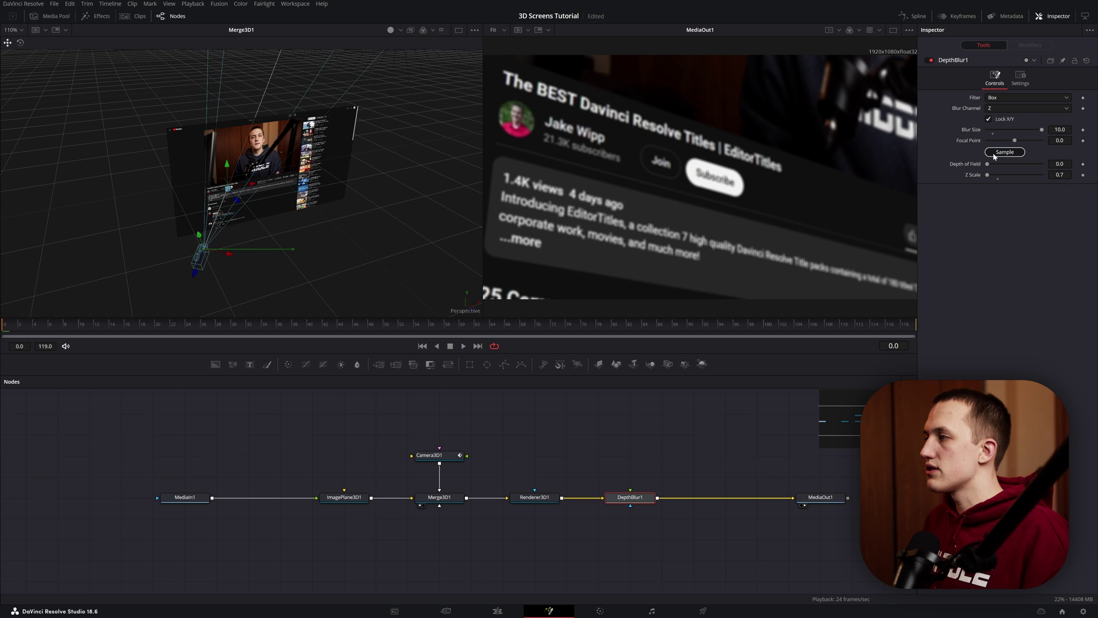
drag(943, 150, 718, 177)
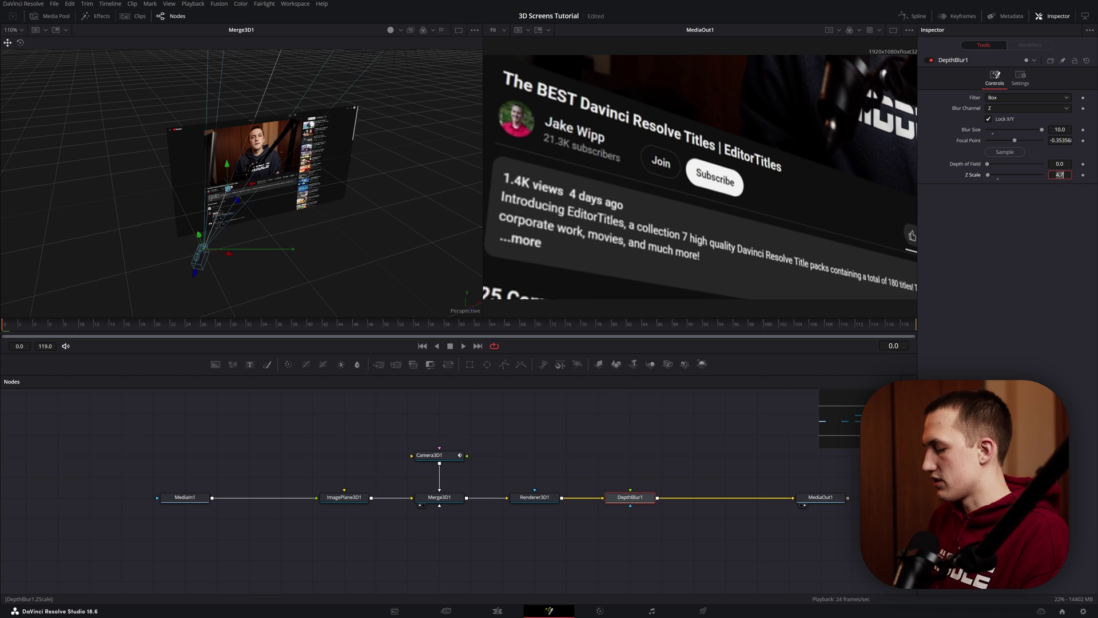
Set the Depth Blur node's Z Scale to 0.4 and its Blur Size to 25
text(0.4)
key(Tab)
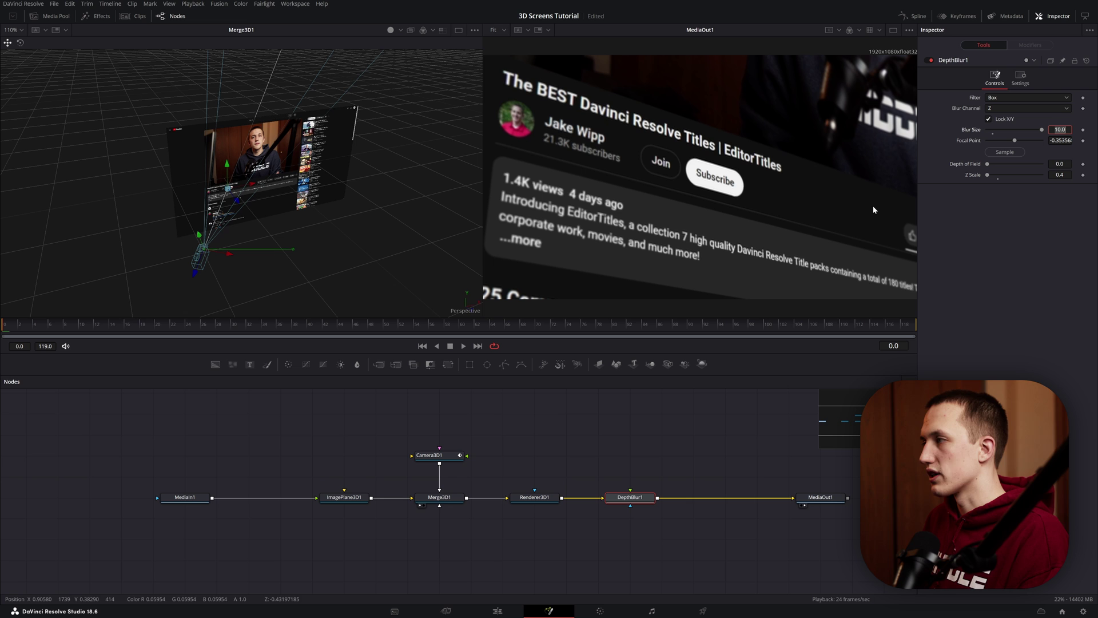
text(2)
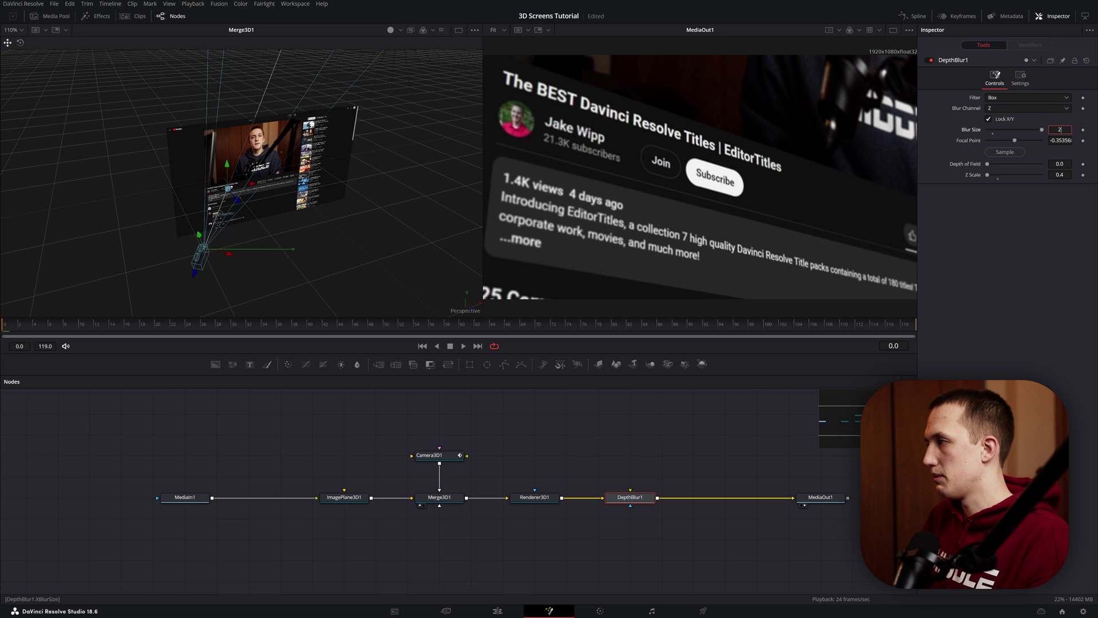
text(5)
key(Return)
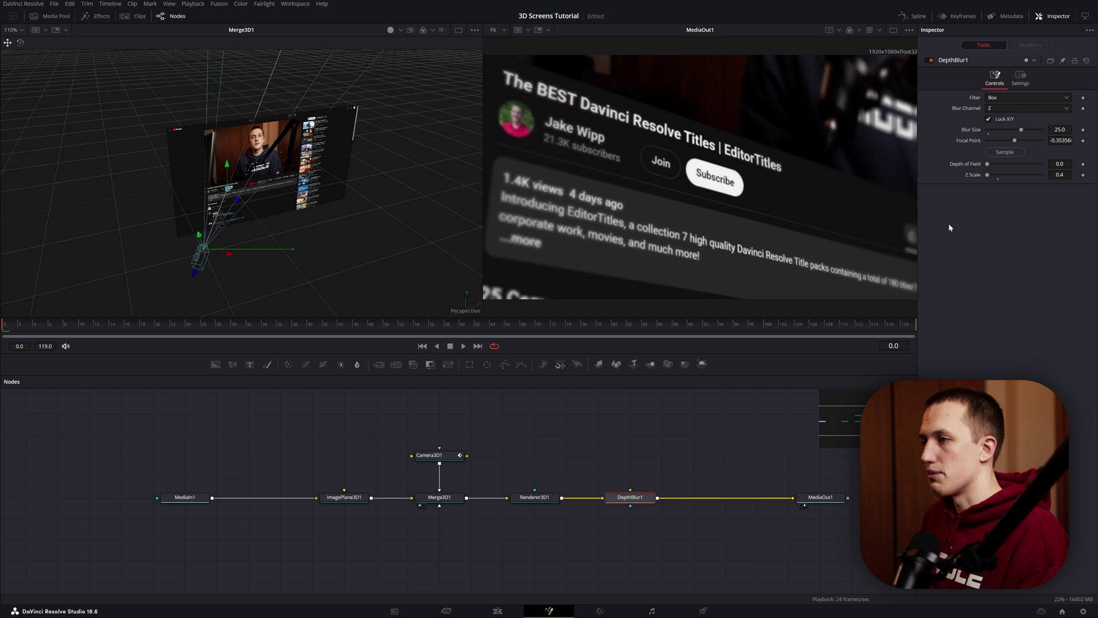
Save the project and set the Depth Blur filter to Soften, checking the blurred description text up close
scroll(742, 222, up, 3)
drag(753, 233, 826, 209)
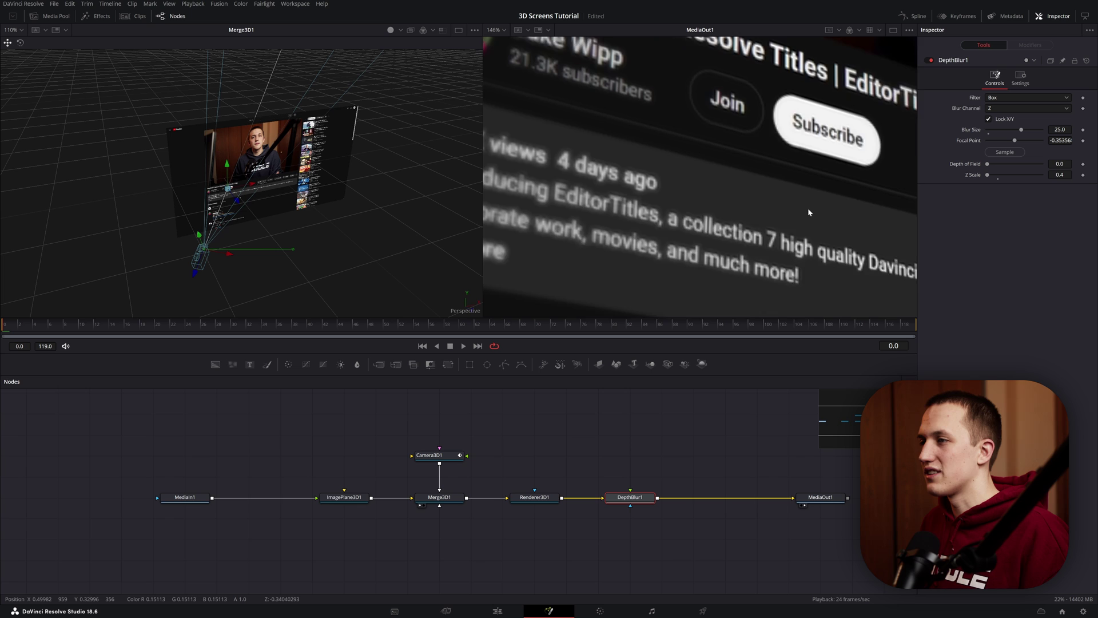
drag(674, 215, 740, 197)
key(ctrl+s)
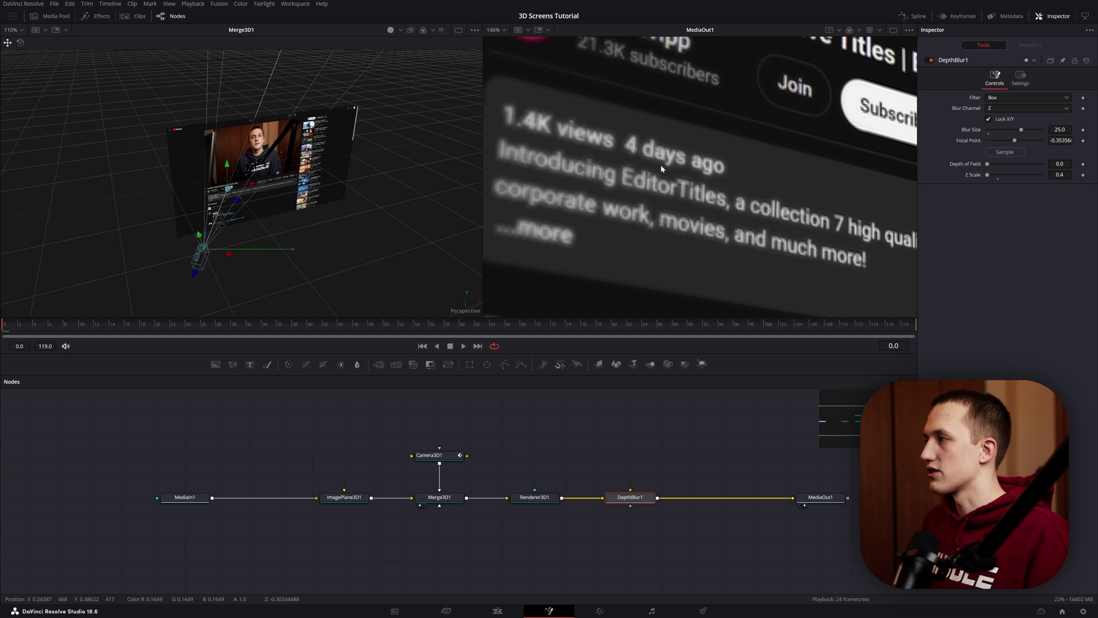
click(996, 99)
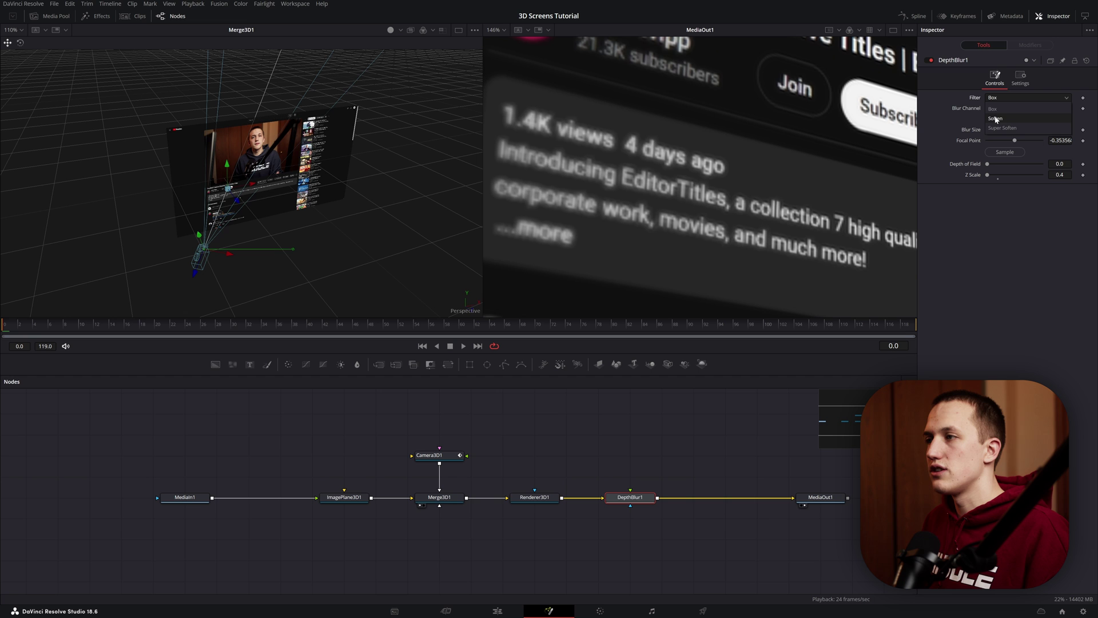
click(999, 115)
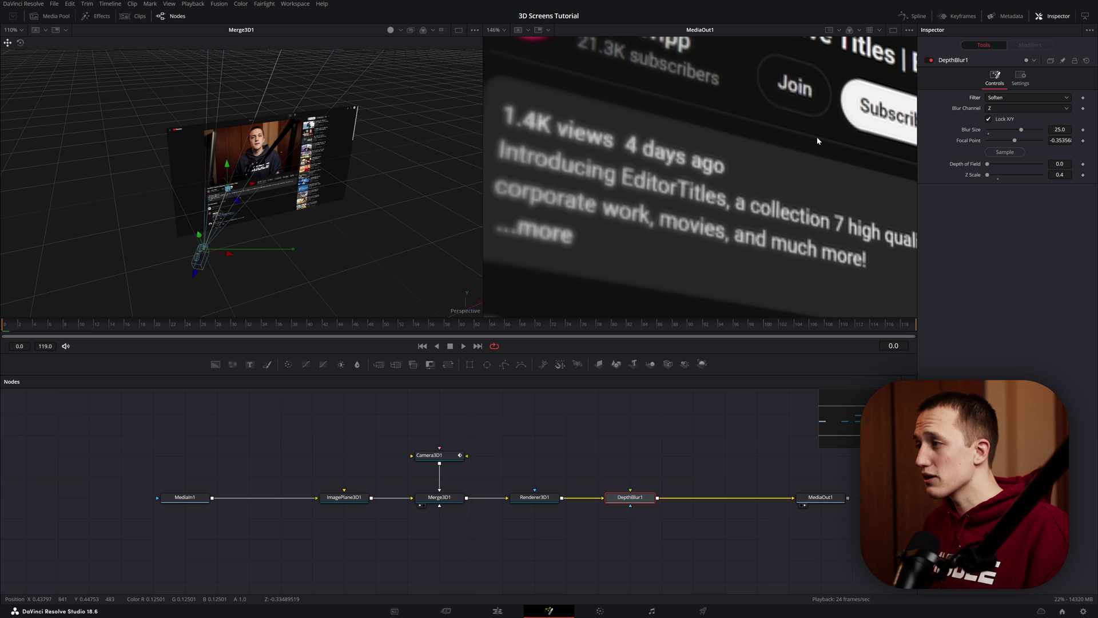
scroll(821, 139, down, 4)
scroll(672, 180, down, 1)
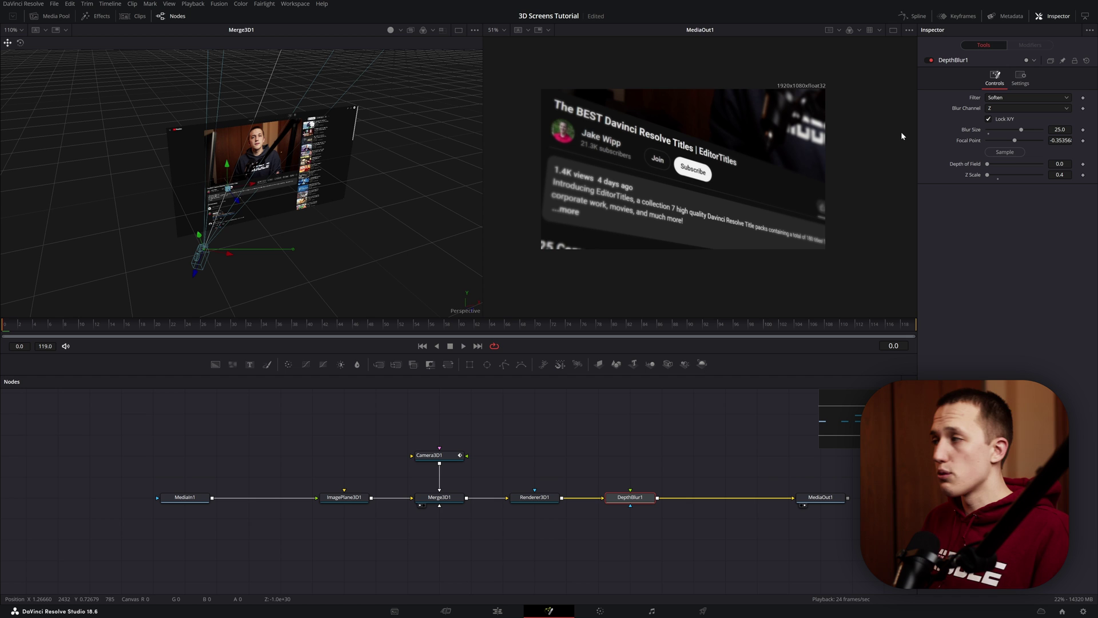
Keyframe the Depth Blur's Focal Point at frame 0 and resample it on the subscribe button at frames 119 and 60
click(1082, 142)
key(End)
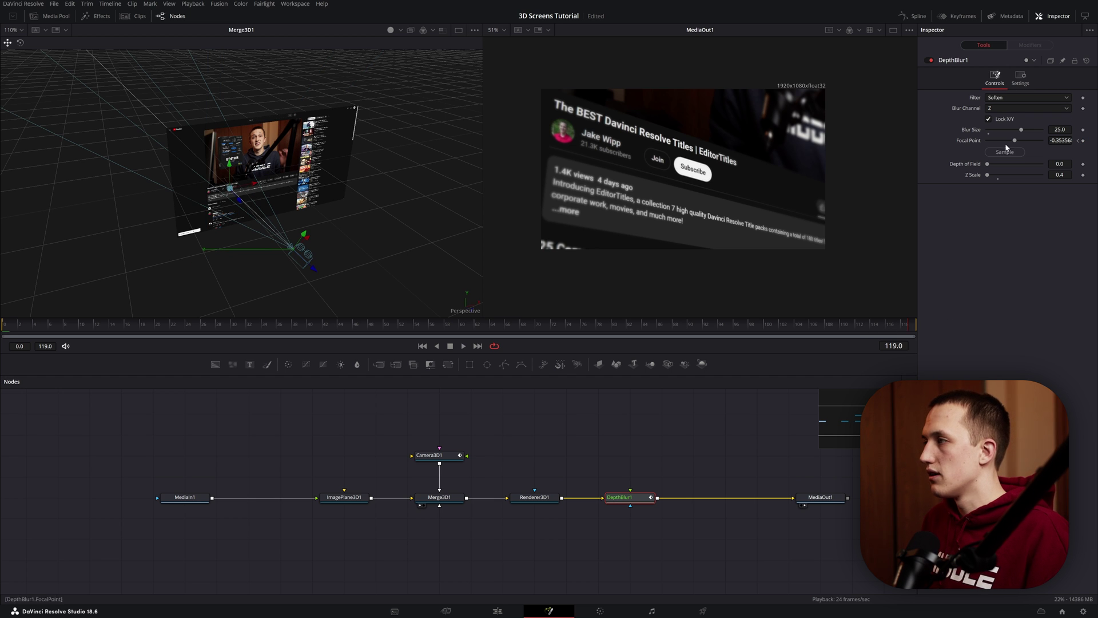
drag(1019, 156, 695, 161)
drag(906, 325, 462, 359)
drag(1005, 152, 702, 167)
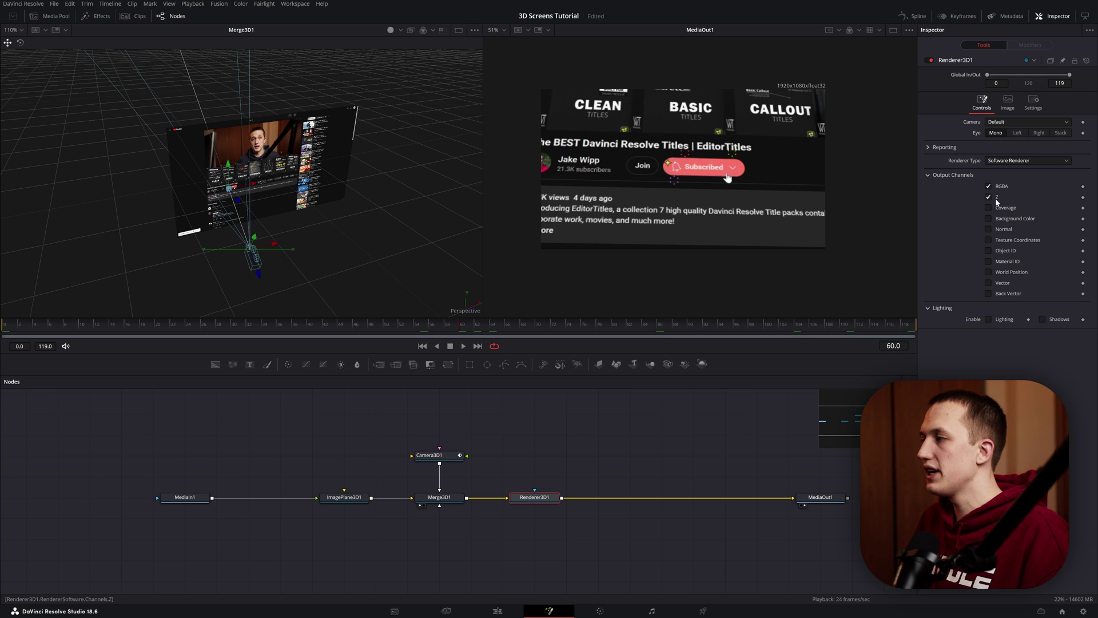
Switch Renderer3D1 to the Hardware Renderer and enable its Accumulation Effects with Depth of Field
click(928, 176)
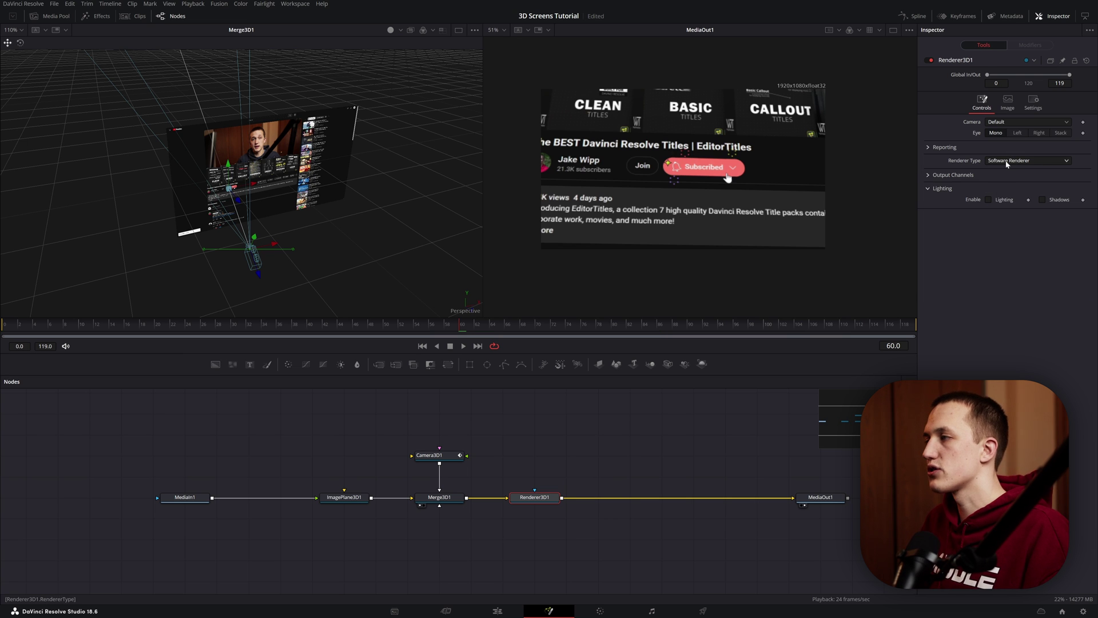
click(1007, 162)
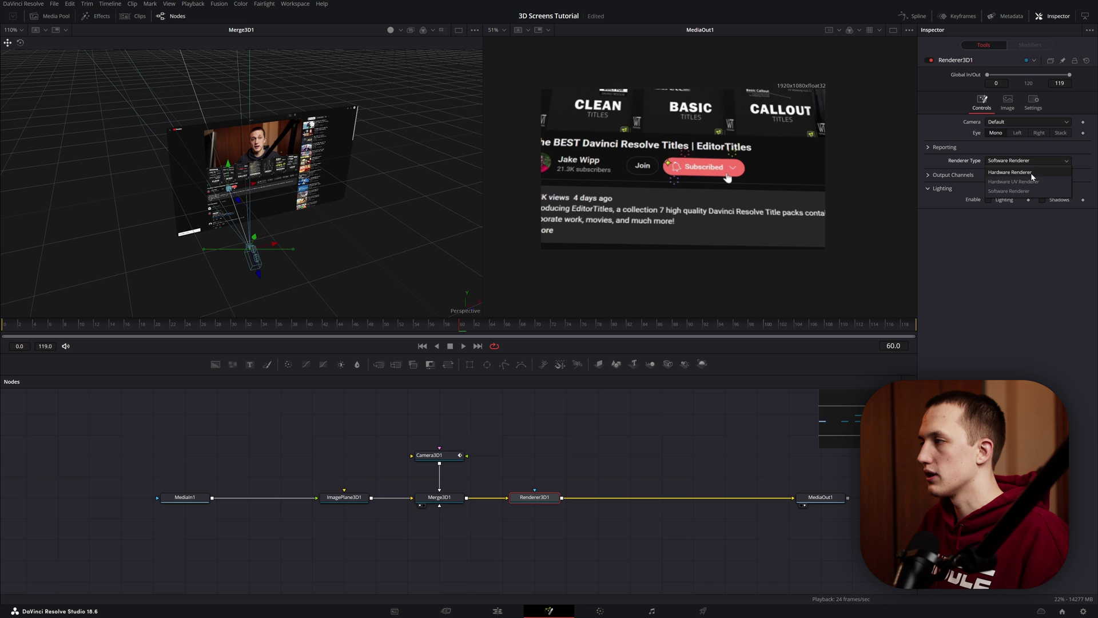
click(1031, 172)
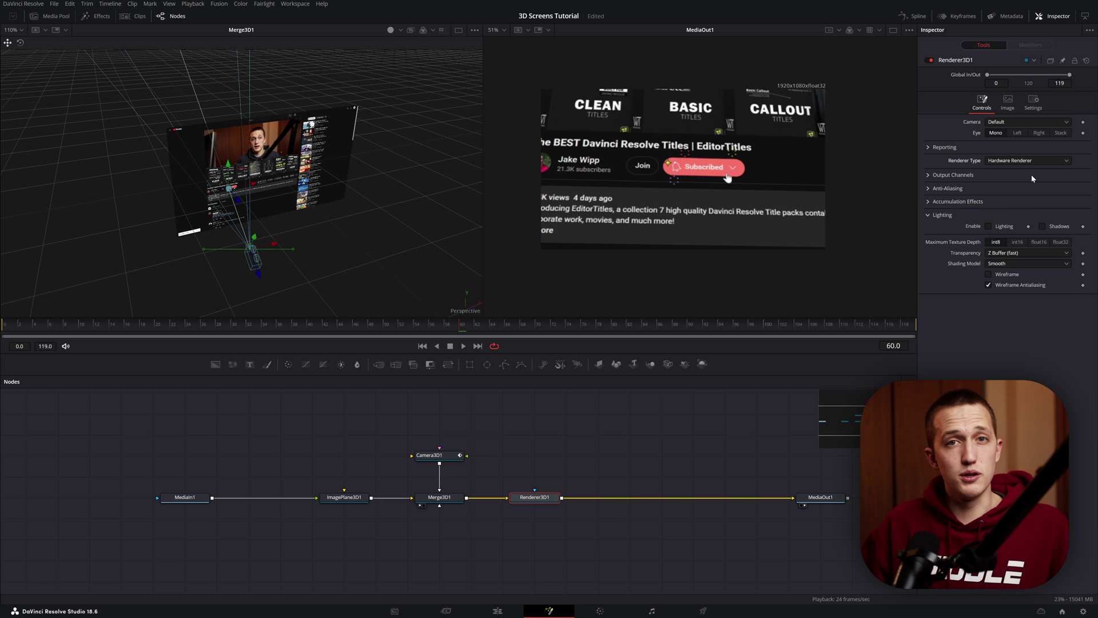
click(929, 202)
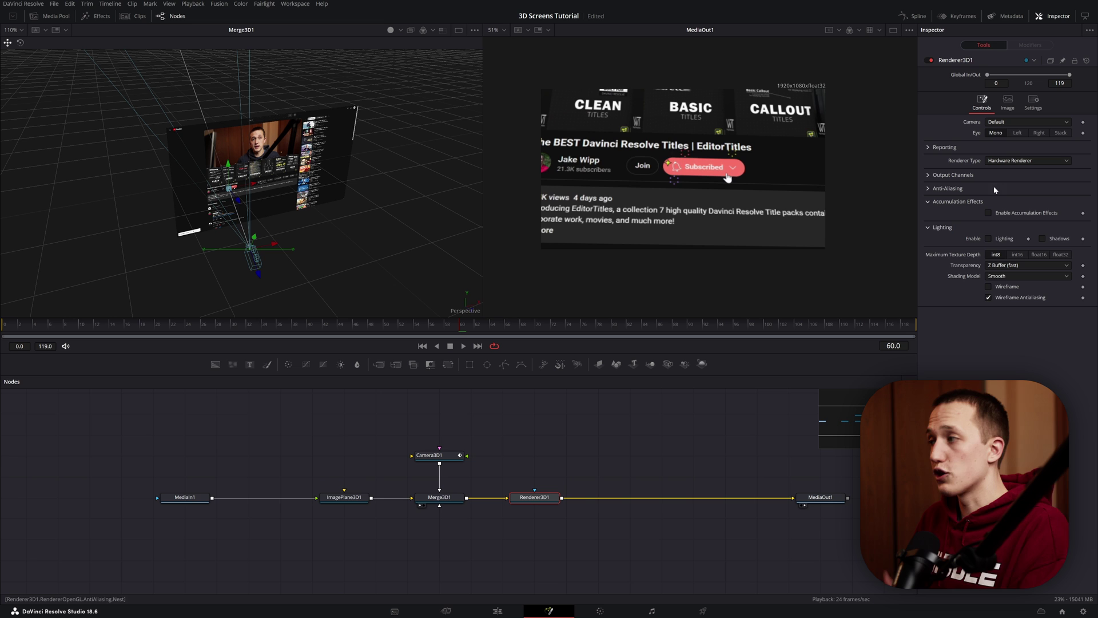
click(1037, 214)
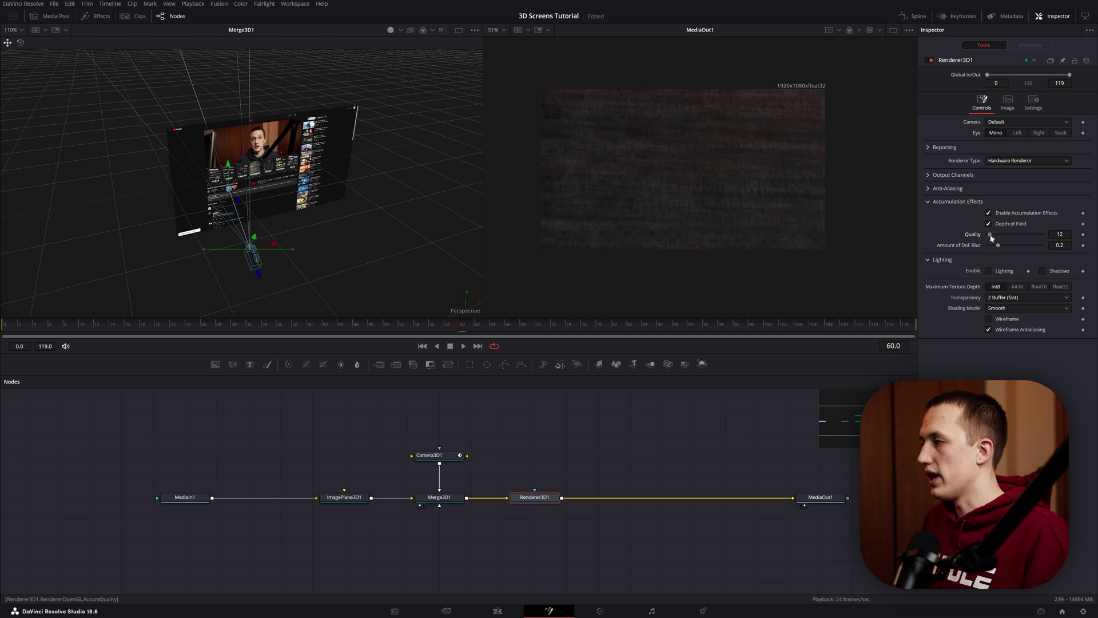
Turn on the Focal Plane display for Camera3D1 and frame the plane in the 3D view
scroll(785, 144, up, 3)
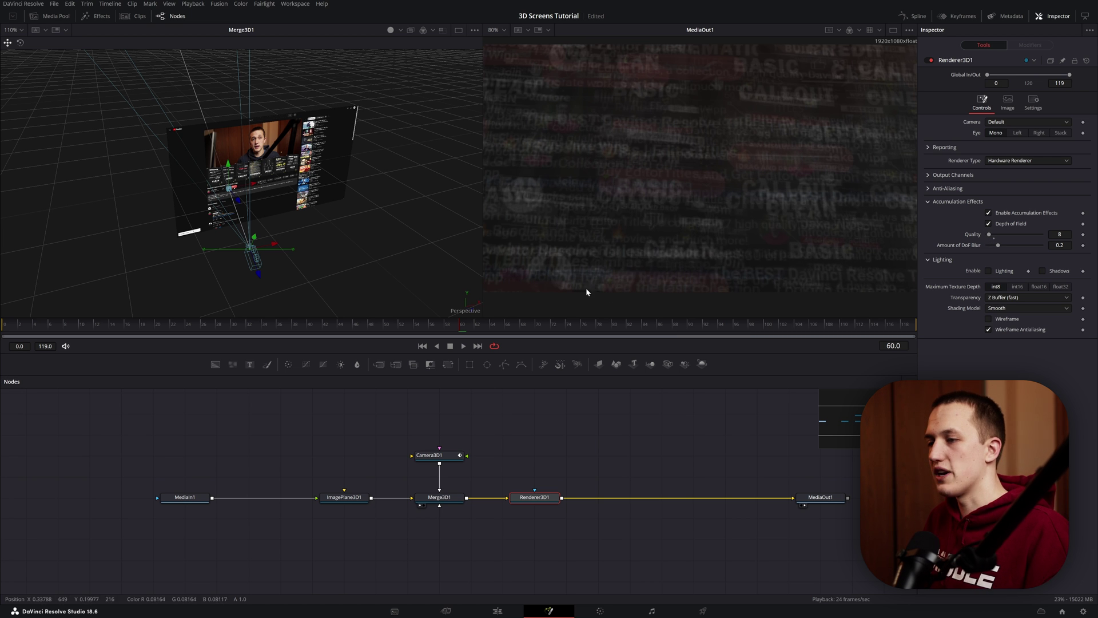
click(449, 455)
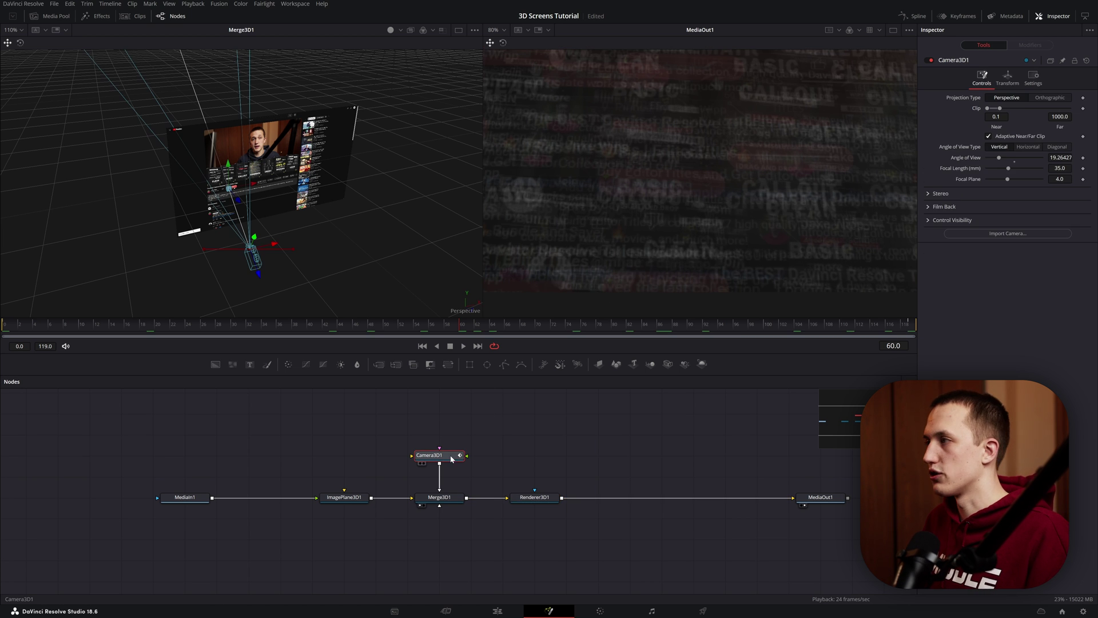
click(930, 221)
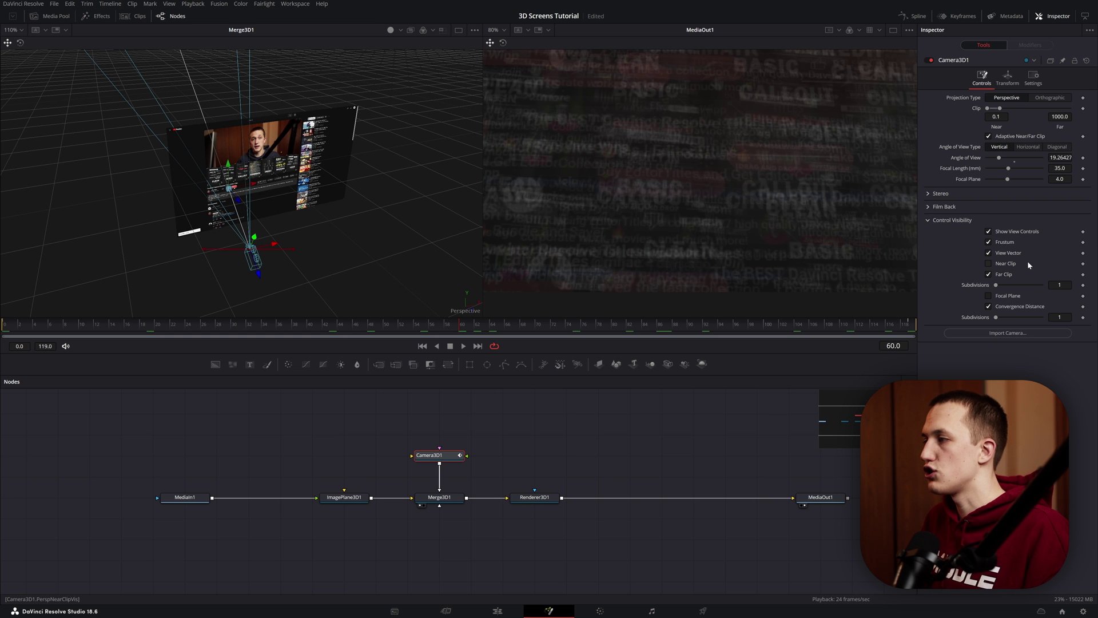
click(1016, 297)
scroll(299, 192, down, 5)
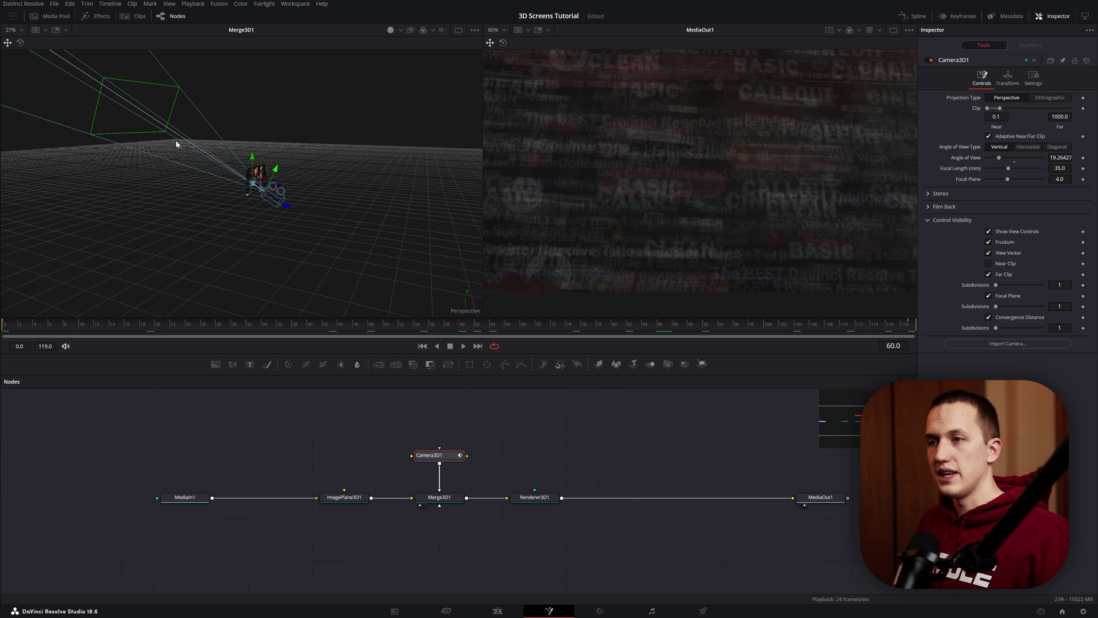
drag(177, 145, 263, 123)
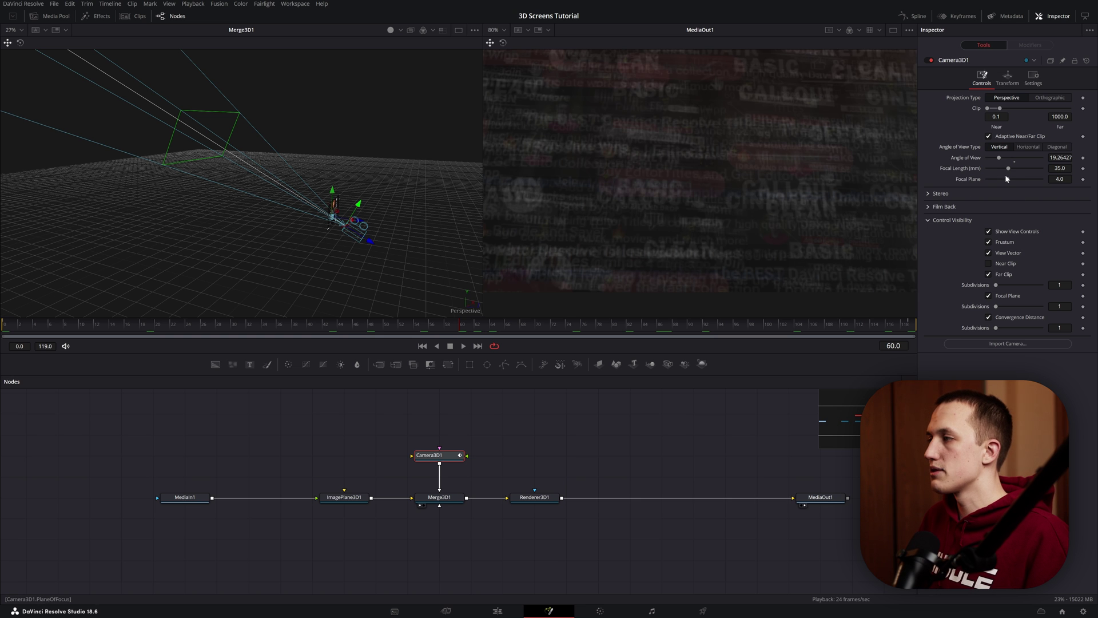
Bring Camera3D1's Focal Plane closer to the screen image, lowering it to 0.5 and trying 0.2
mouse_move(1008, 181)
mouse_down()
mouse_move(994, 183)
mouse_move(1032, 178)
mouse_move(999, 182)
mouse_up()
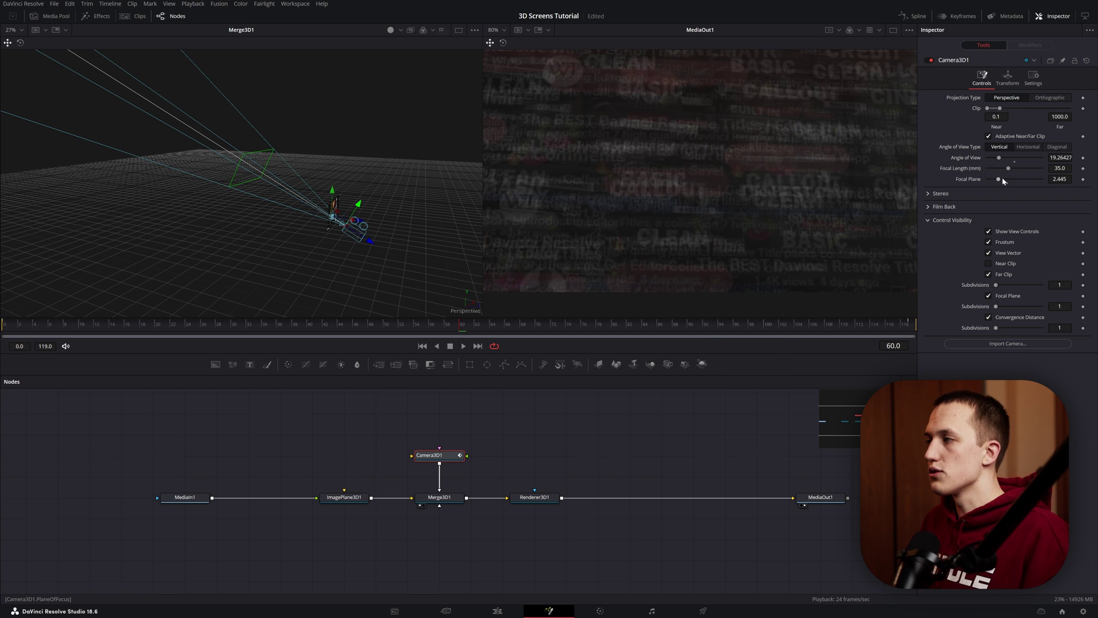
drag(999, 182, 994, 184)
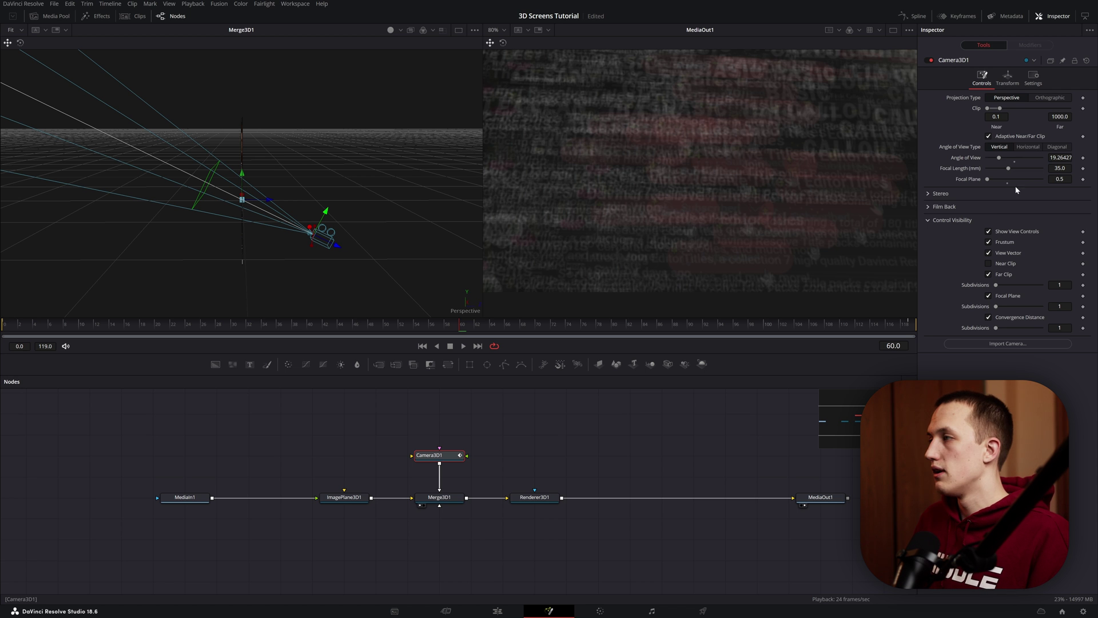
click(1059, 179)
text(0.2)
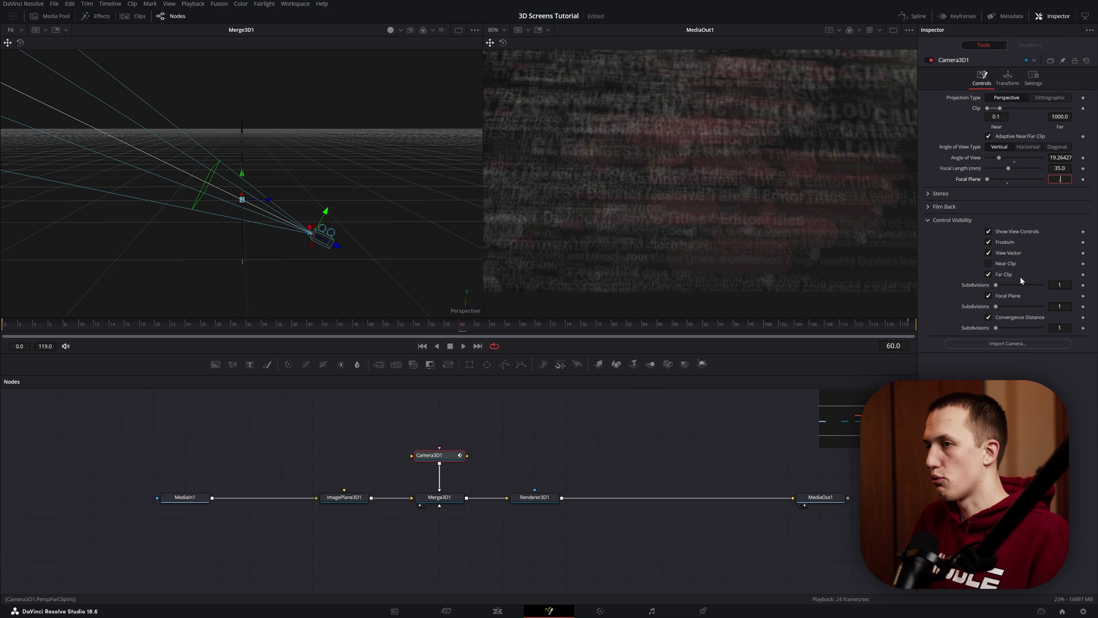
key(Tab)
drag(1059, 179, 1076, 180)
Turn off the renderer's Accumulation Effects, set Camera3D1's Angle of View to 12.7 and pull the camera back at frames 0 and 119
key(Home)
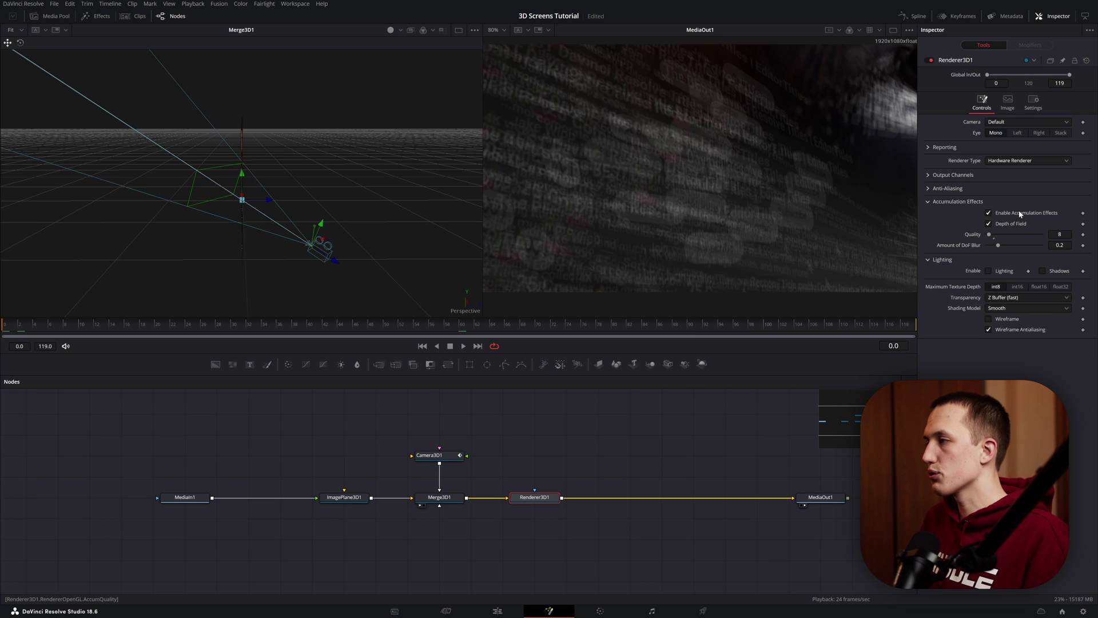
key(ctrl+z)
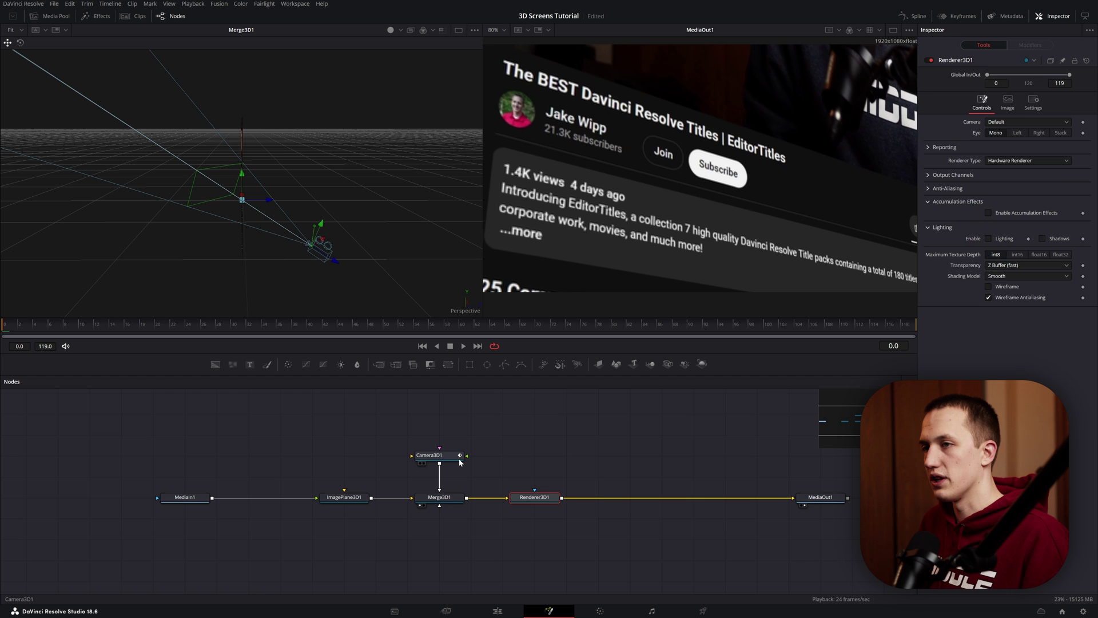
click(334, 262)
drag(335, 265, 422, 294)
drag(1002, 162, 996, 163)
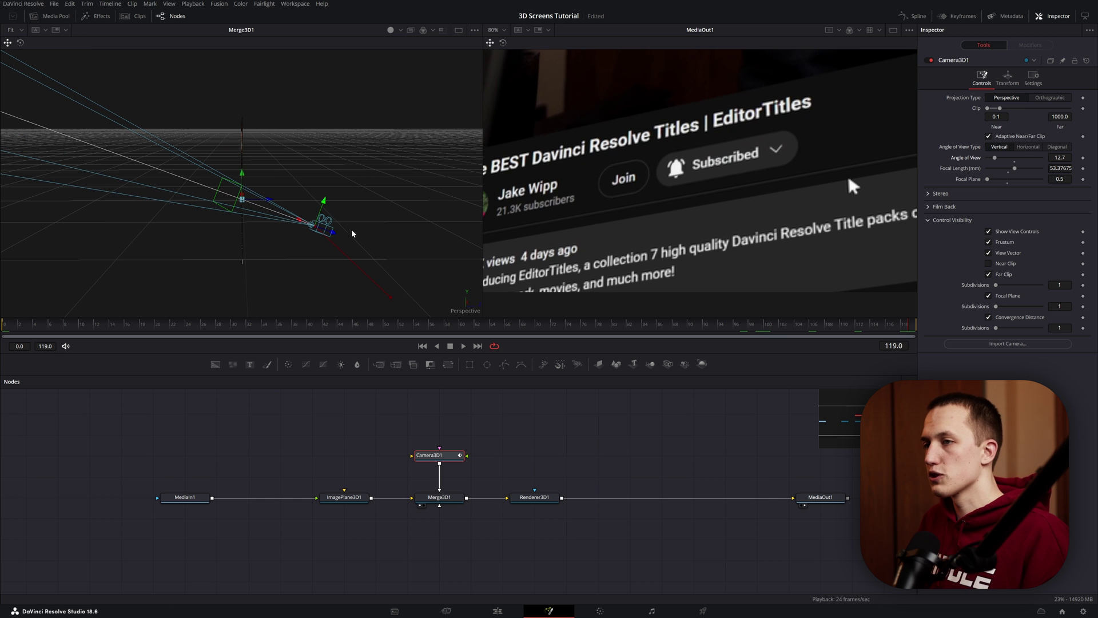
drag(353, 234, 307, 231)
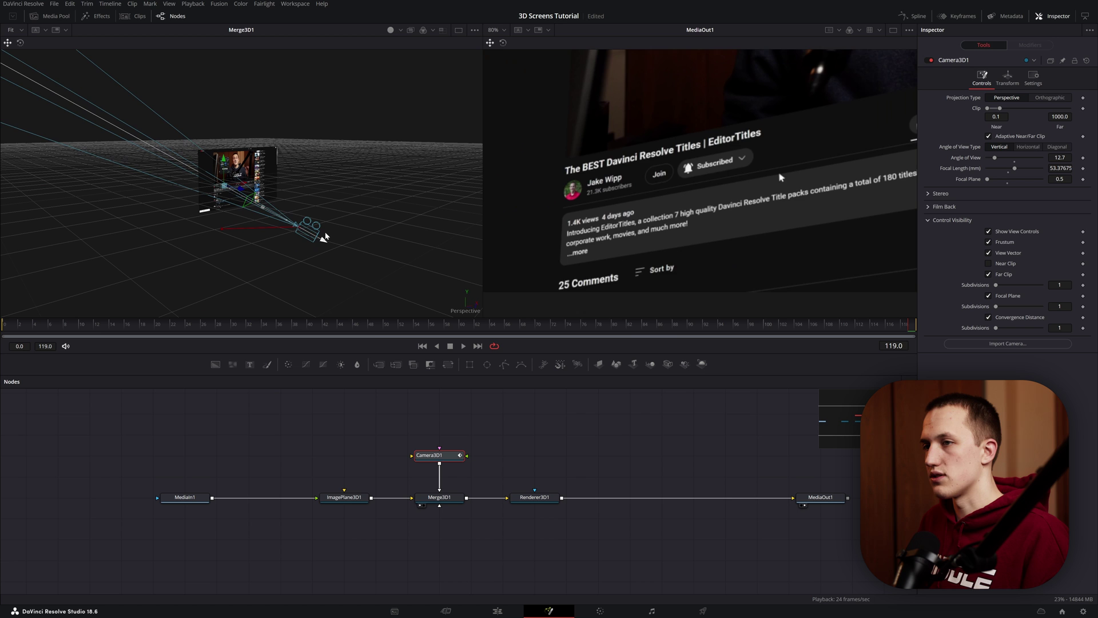
Return to frame 0 and enable Accumulation Effects on Renderer3D1 again
key(Home)
click(541, 497)
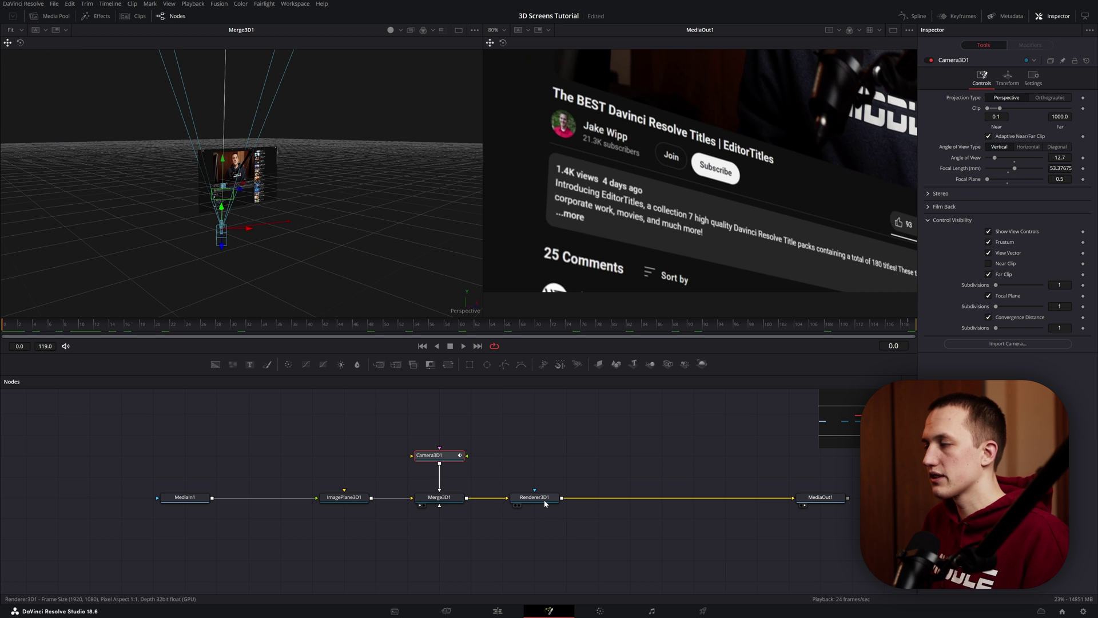
click(1023, 213)
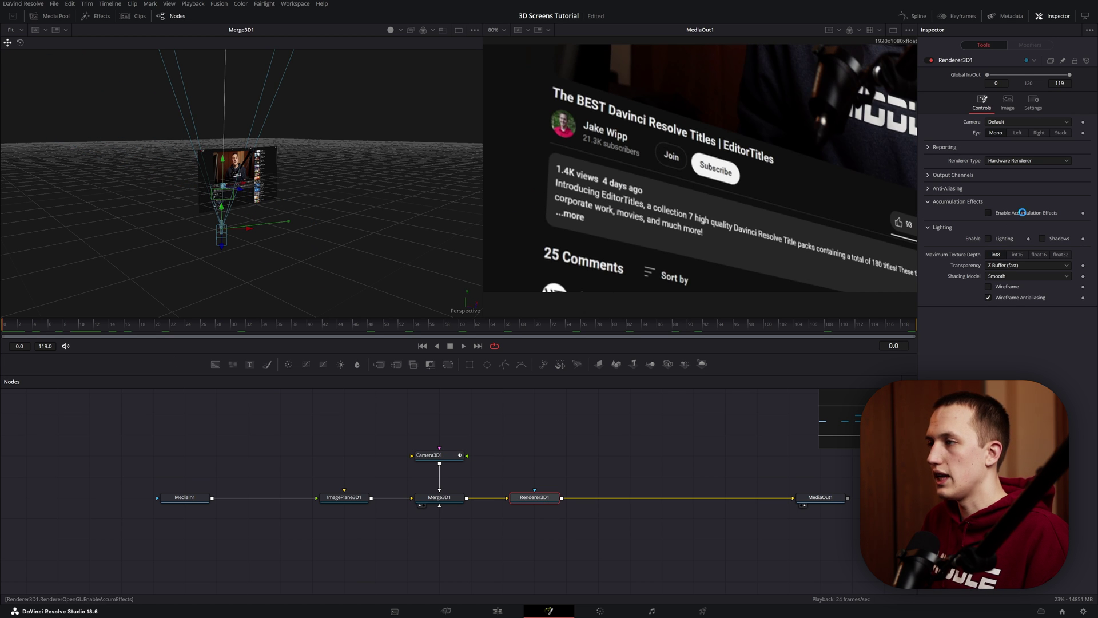
Set Camera3D1's Focal Plane to 0.657 so it crosses the Subscribe button, and keyframe it at frame 0
drag(520, 432, 600, 425)
click(510, 450)
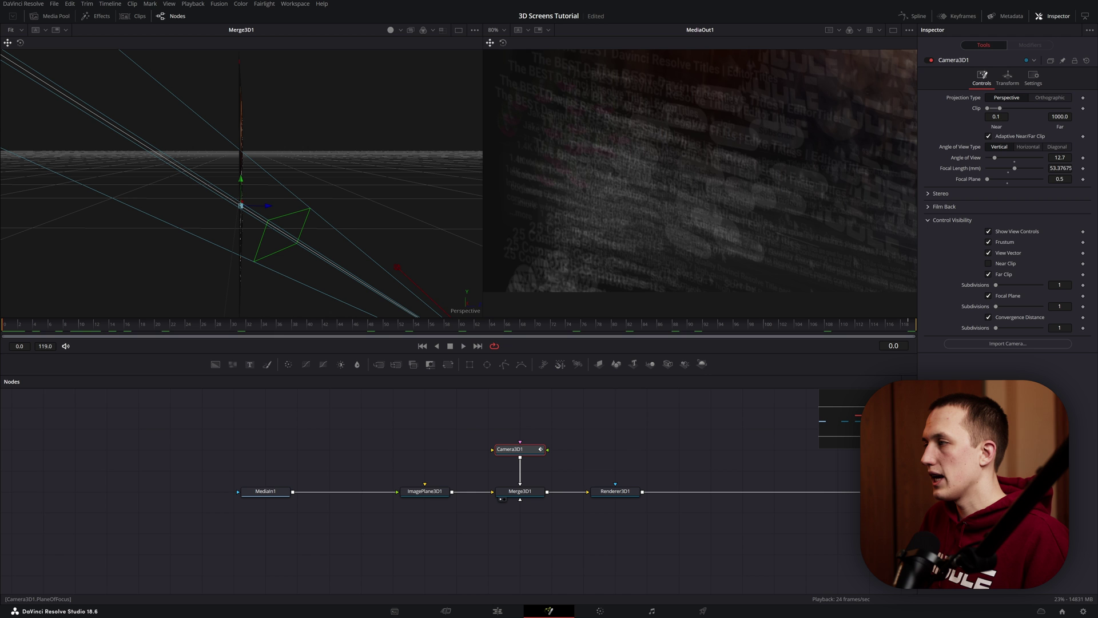
drag(1060, 179, 1091, 179)
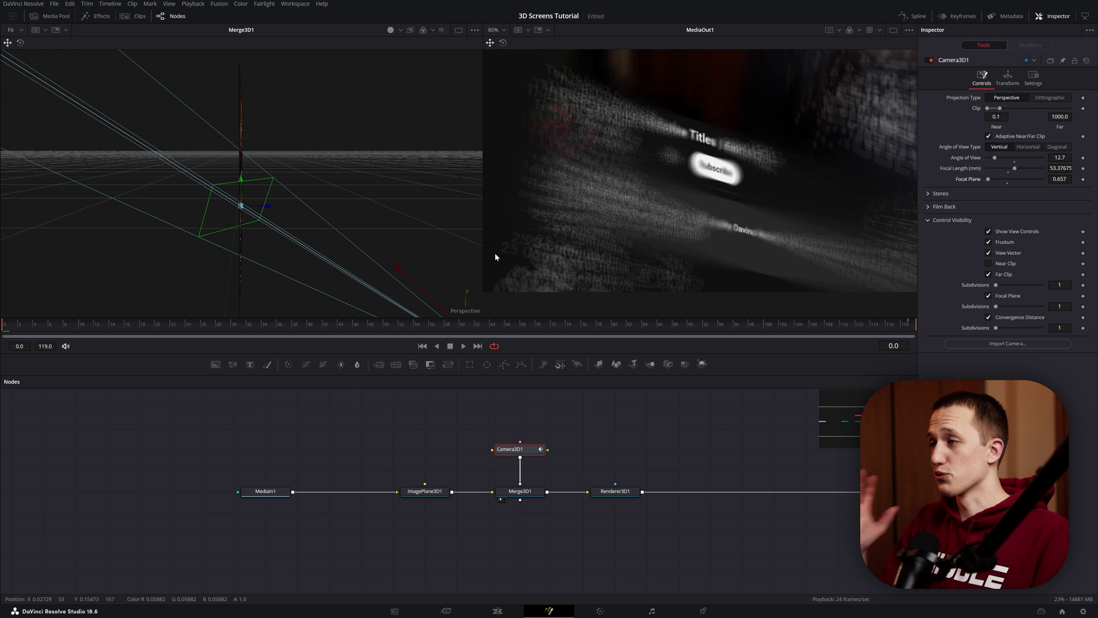
click(1083, 179)
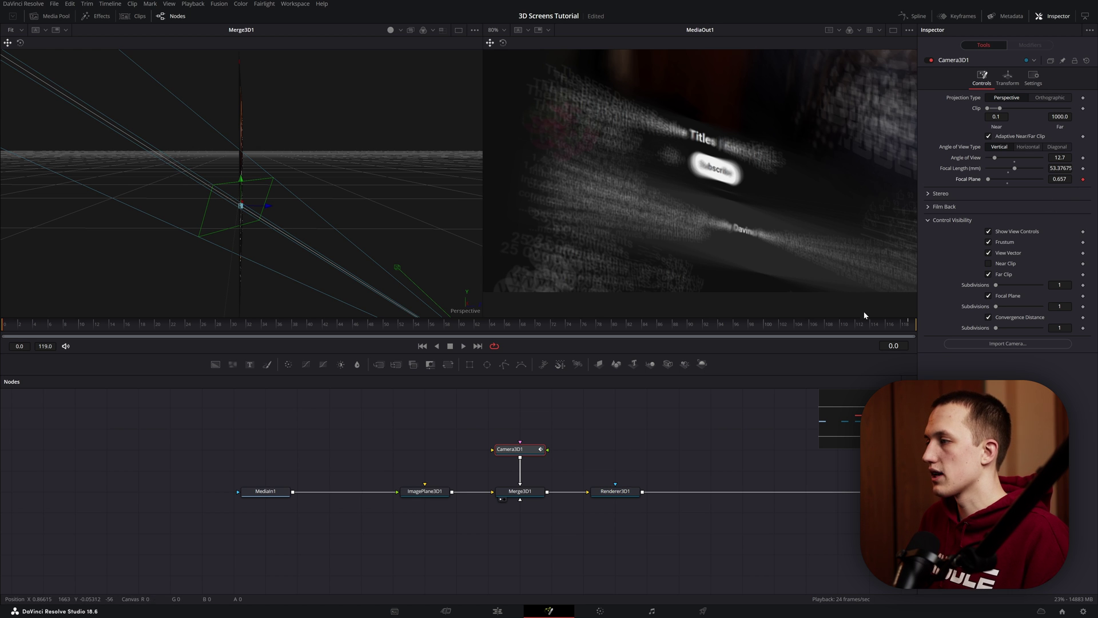
Keyframe Camera3D1's Focal Plane at 0.681 on frame 119 and about 0.582 on frame 60, and check frame 88
key(End)
mouse_move(1059, 179)
mouse_down()
mouse_move(1045, 179)
mouse_move(1066, 180)
mouse_up()
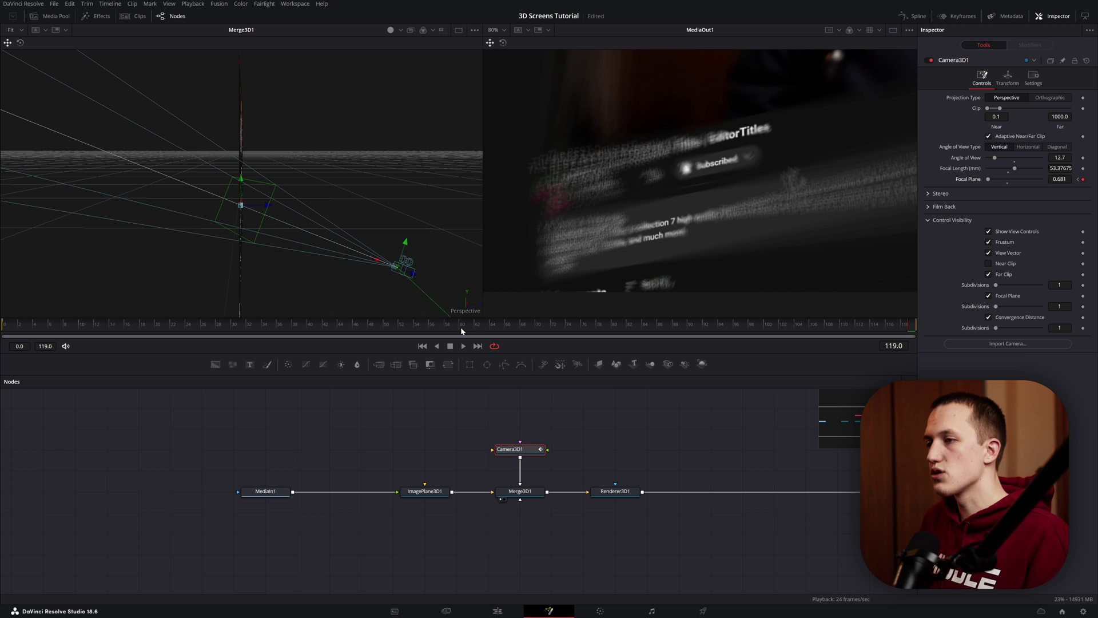
click(462, 325)
drag(1060, 179, 1036, 179)
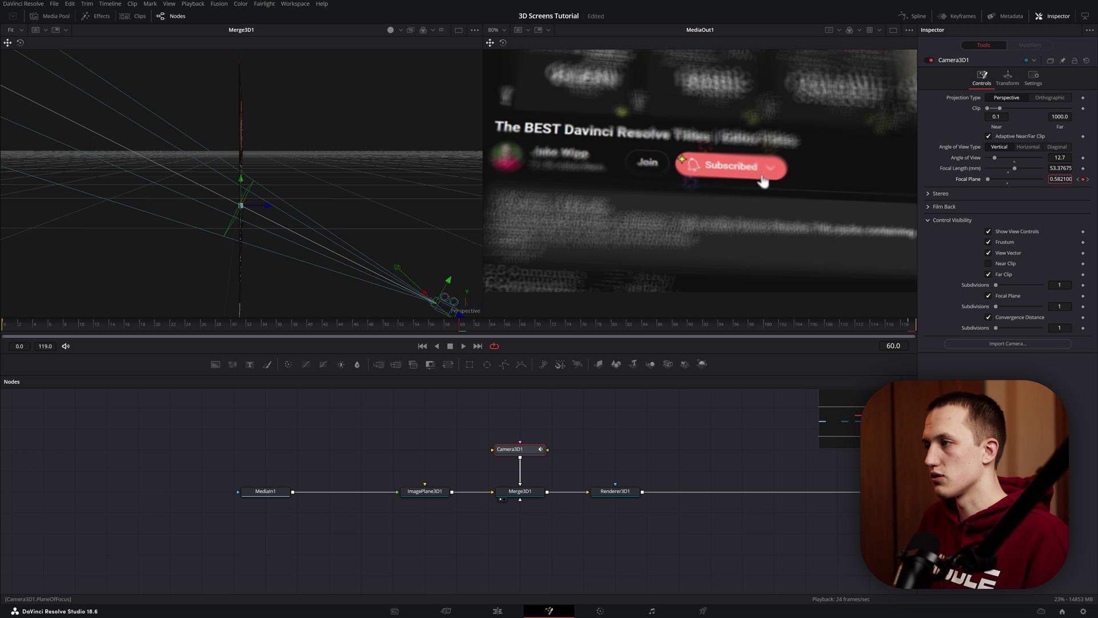
click(675, 324)
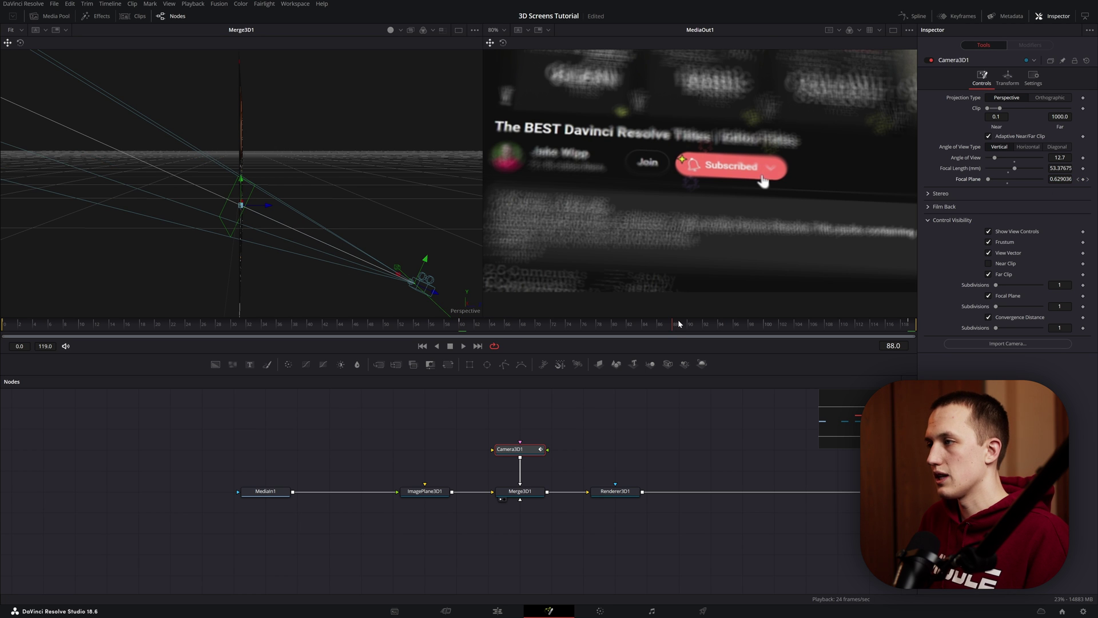
Keyframe Camera3D1's Focal Plane at about 0.609 on frame 88, lower it slightly near frame 25, and check the focus across the timeline
drag(1061, 179, 1054, 179)
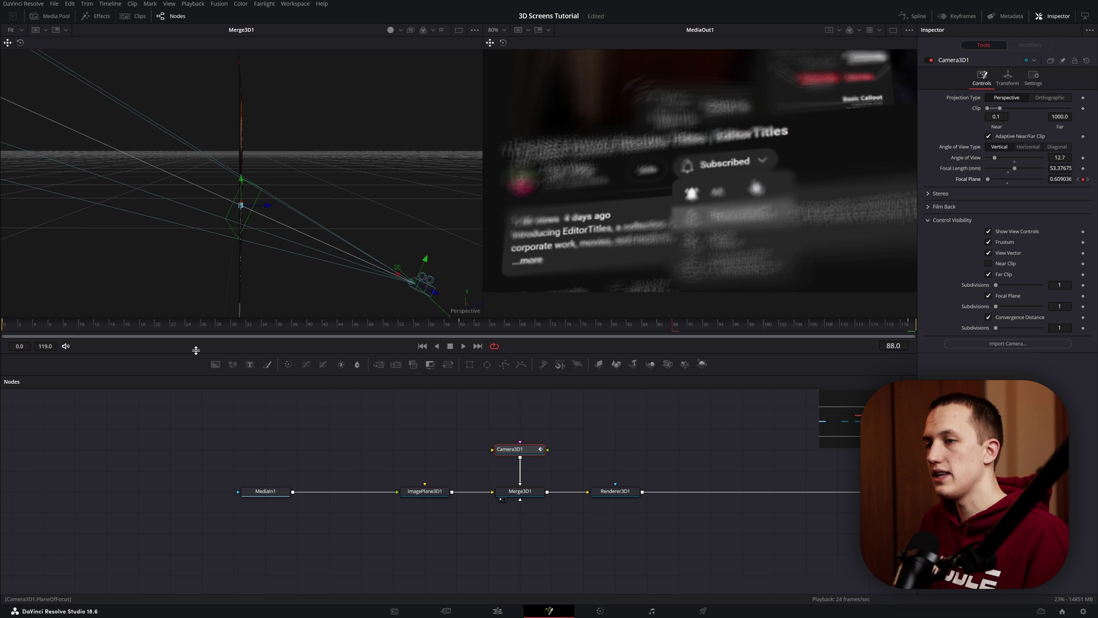
click(193, 324)
drag(1061, 179, 1054, 179)
click(97, 327)
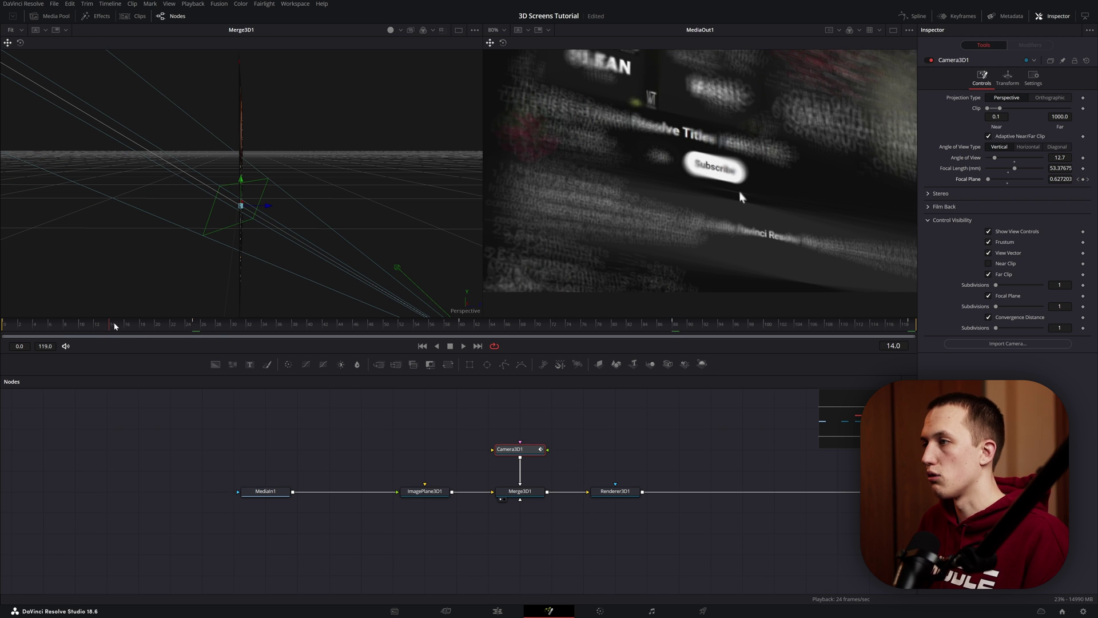
drag(96, 325, 764, 344)
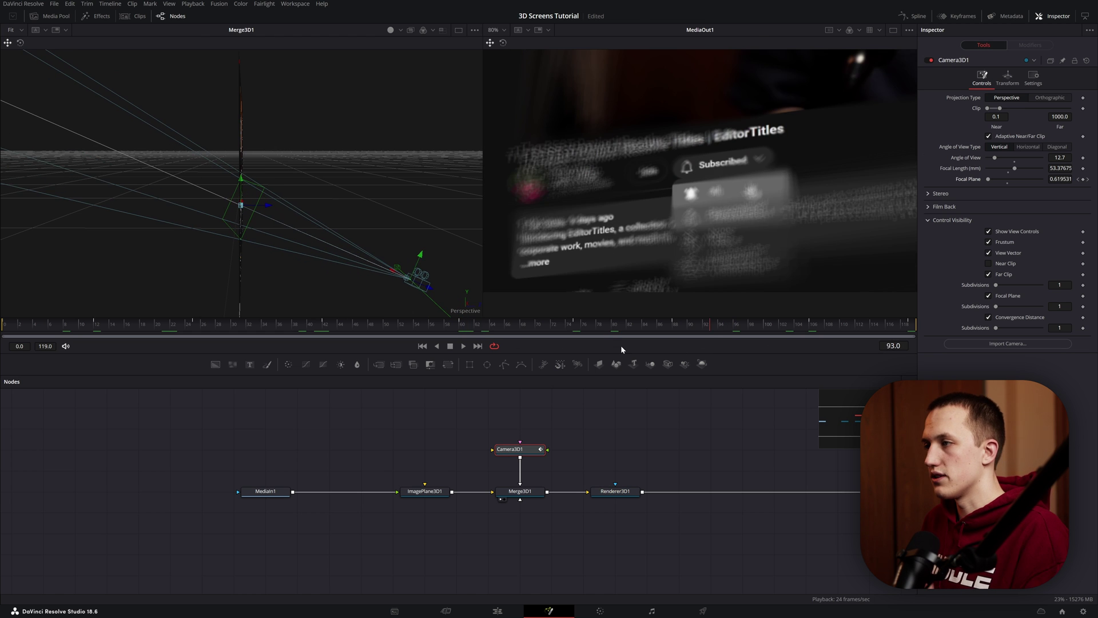
Reduce Renderer3D1's Amount of DoF Blur to 0.0193 and raise the Accumulation Effects Quality to 130
click(620, 329)
click(615, 490)
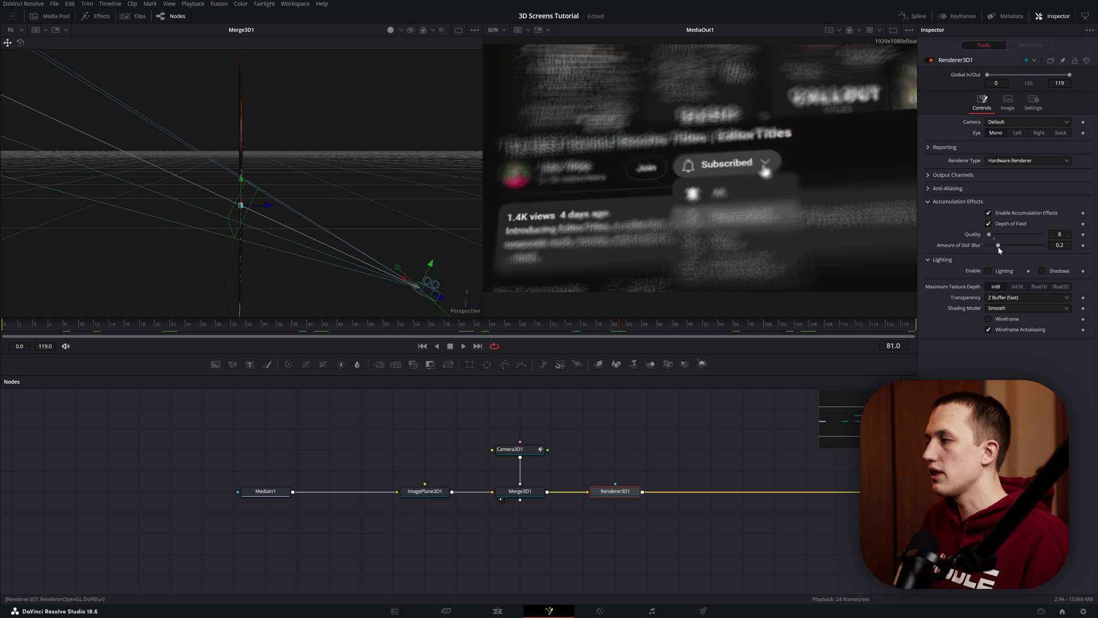
drag(1000, 250, 992, 249)
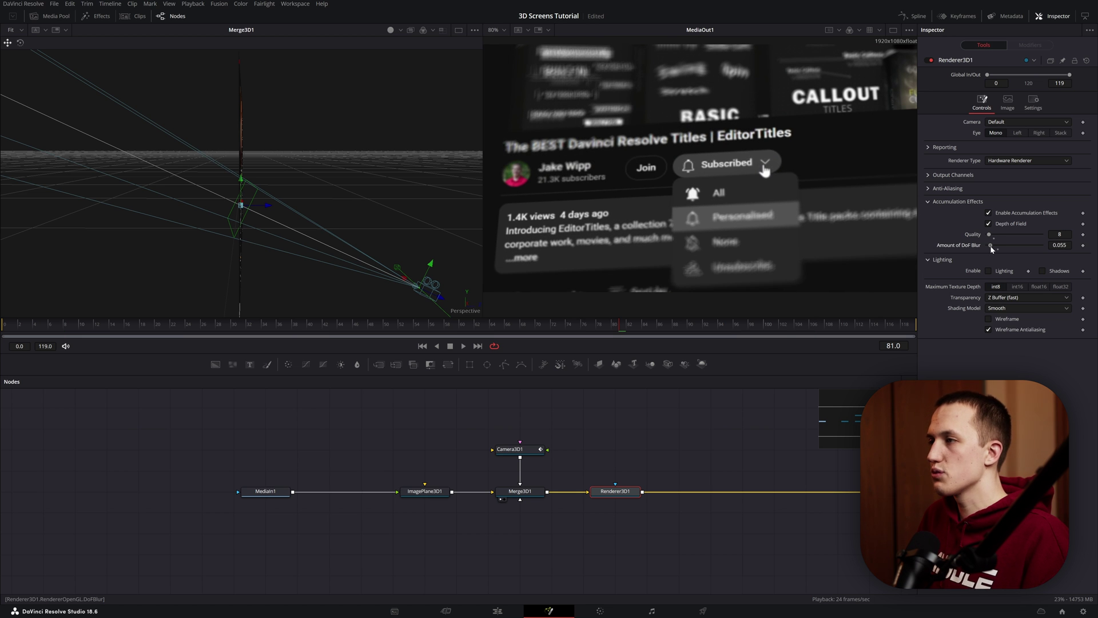
drag(744, 325, 4, 322)
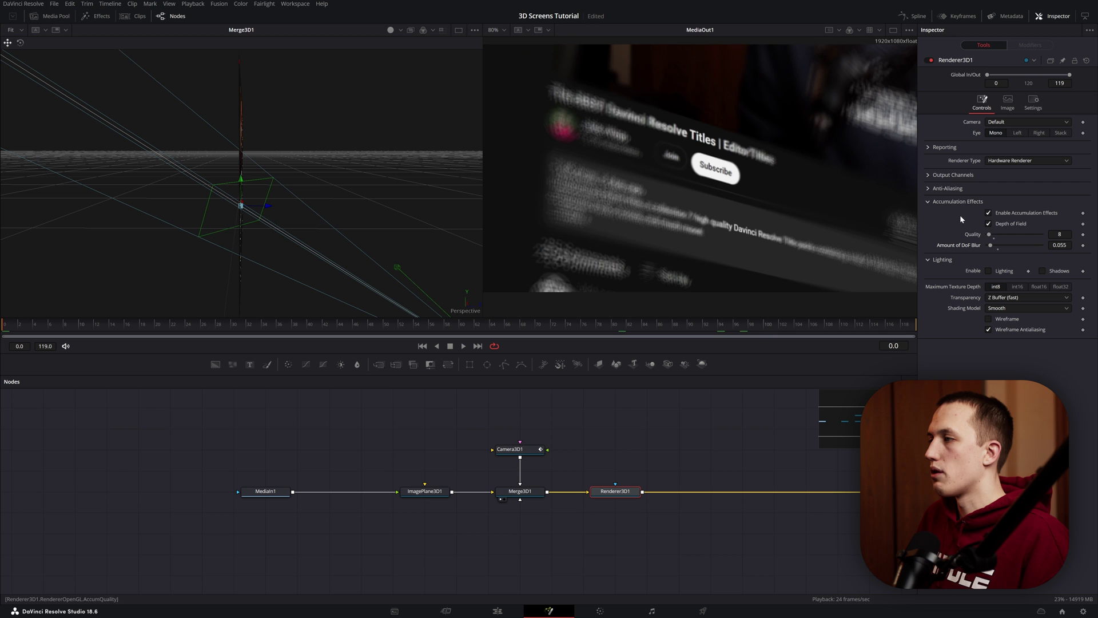
drag(989, 234, 1002, 237)
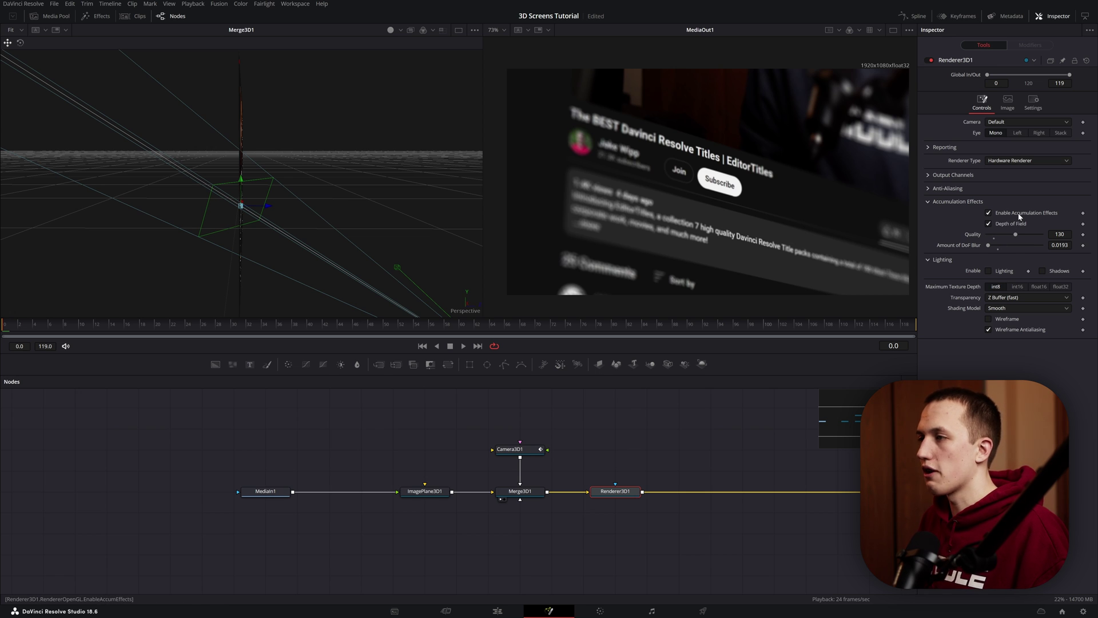
Turn off Renderer3D1's Accumulation Effects and move MediaIn1 away from ImagePlane3D1 to make room for more nodes
click(1020, 215)
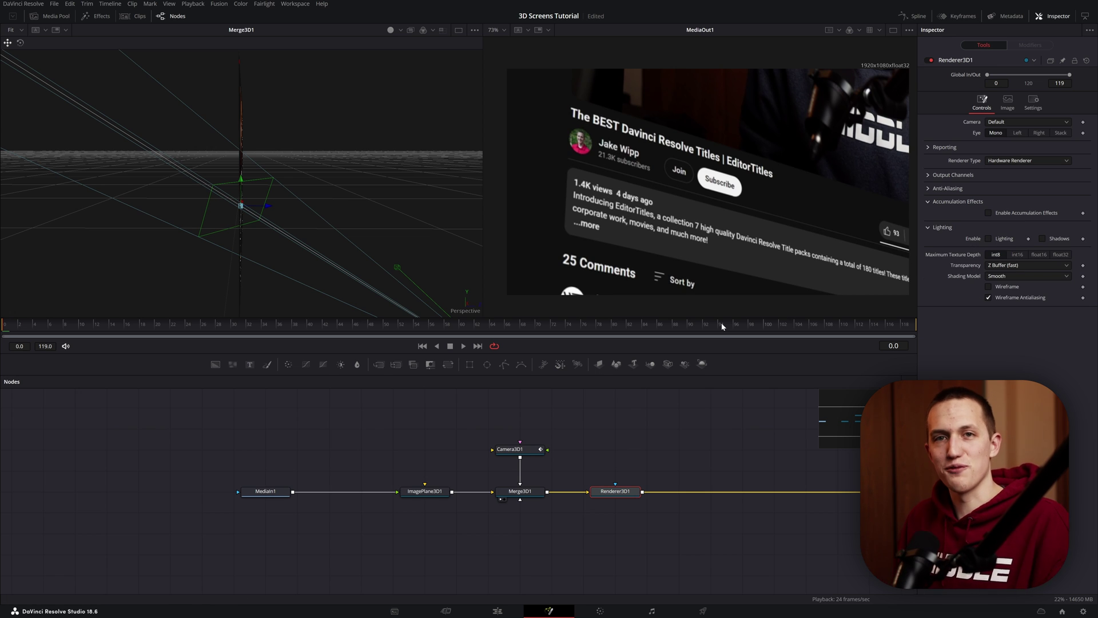
drag(365, 528, 551, 527)
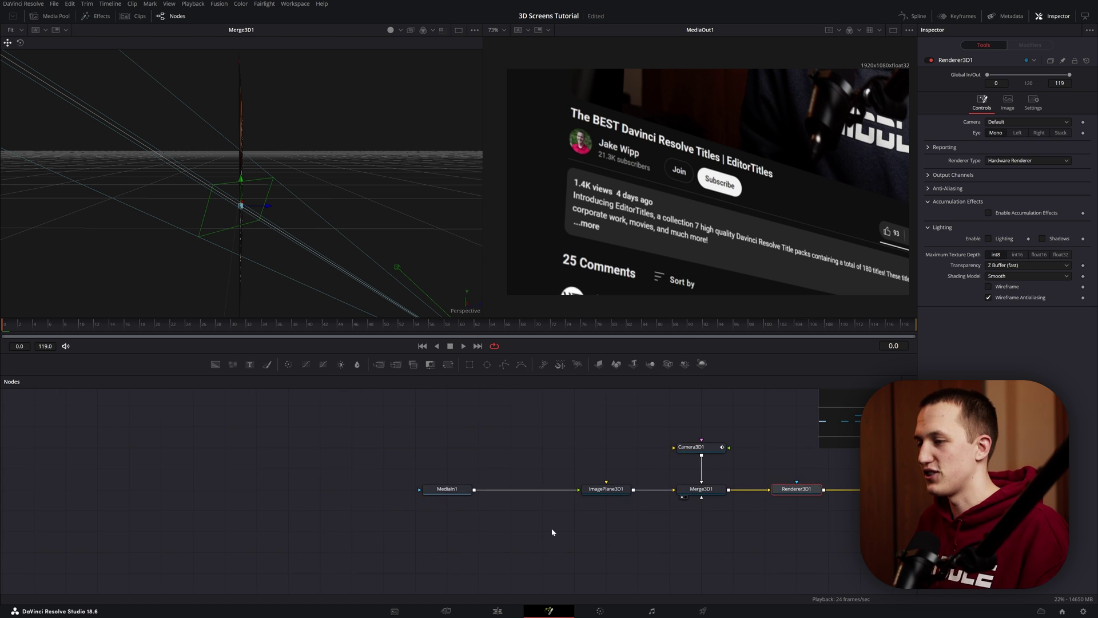
drag(444, 490, 190, 490)
drag(260, 508, 411, 498)
Insert a Chromatic Aberration Removal node between MediaIn1 and ImagePlane3D1
key(shift+space)
text(dept)
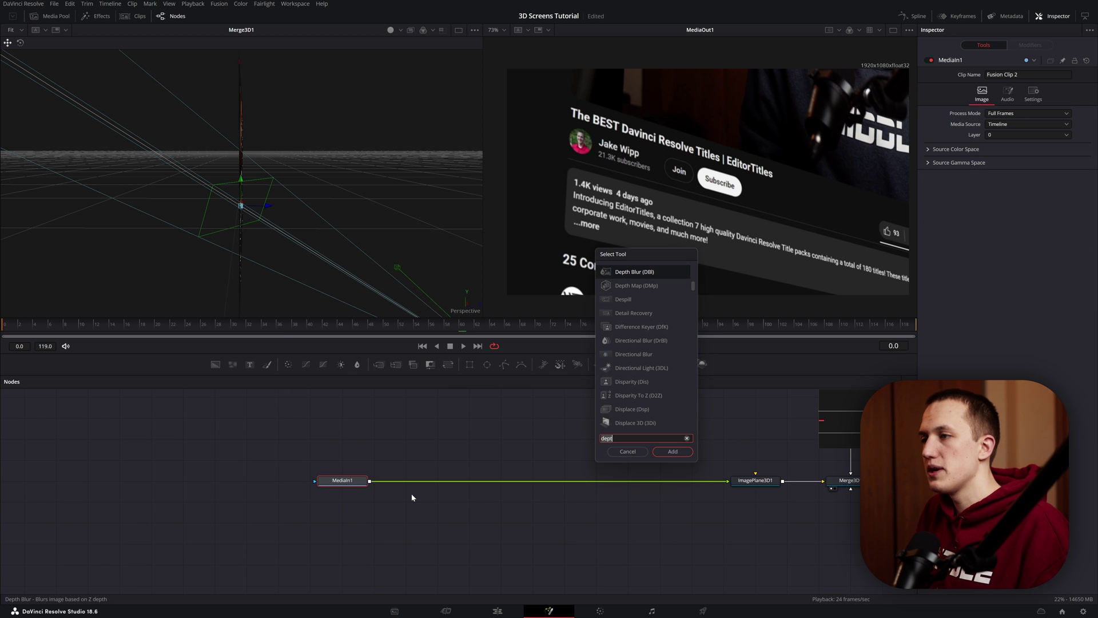
key(BackSpace)
key(BackSpace)
key(BackSpace)
key(BackSpace)
text(chro)
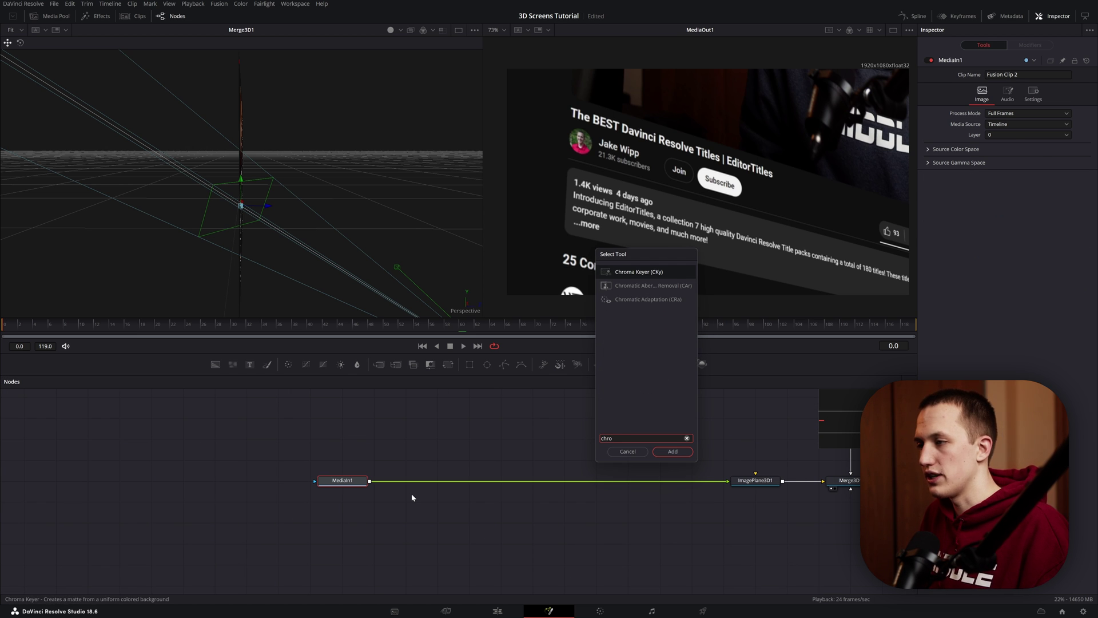
key(Down)
key(Return)
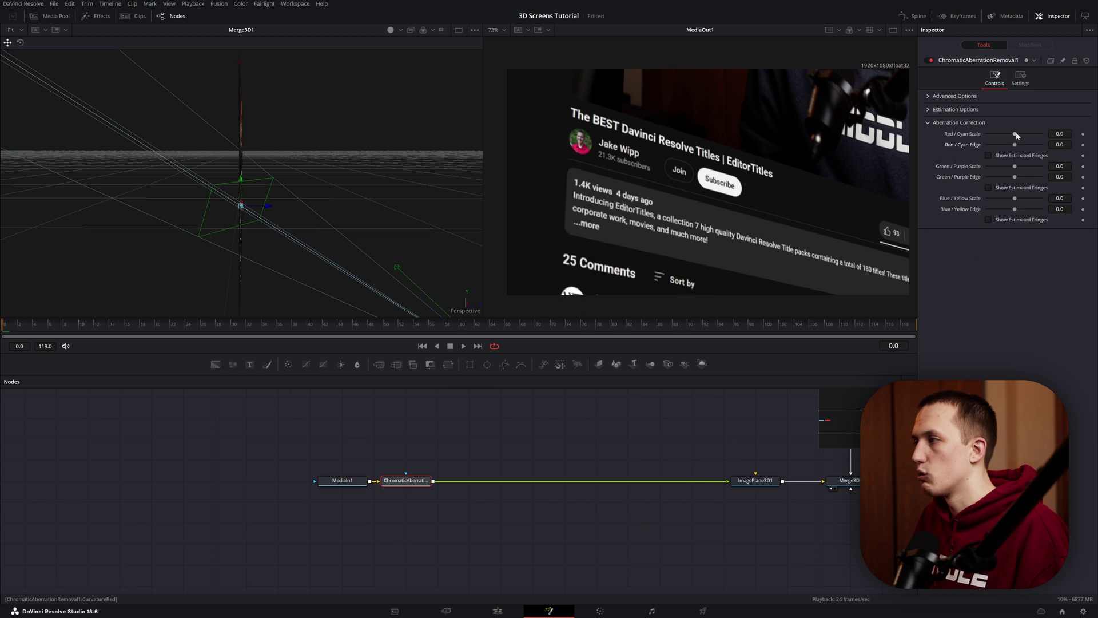
Turn off Auto Proxy and set aberration Scale and Edge to -0.64 and -0.61 for Red/Cyan, 0.0 and -0.19 for Green/Purple, 1.0 and -0.05 for Blue/Yellow
drag(1014, 134, 1019, 180)
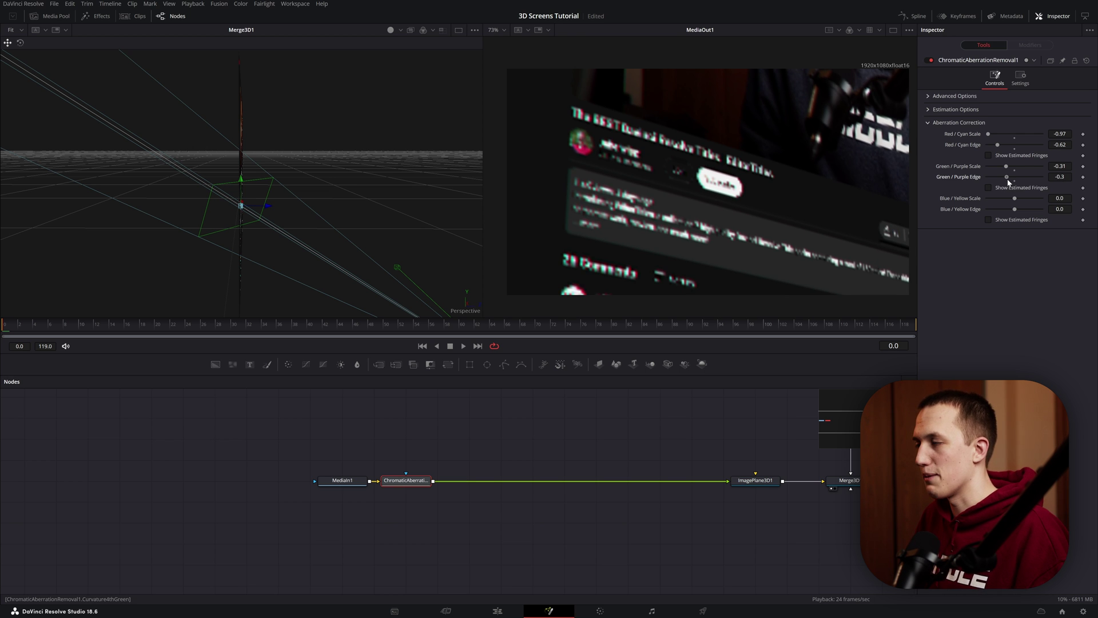
right_click(753, 347)
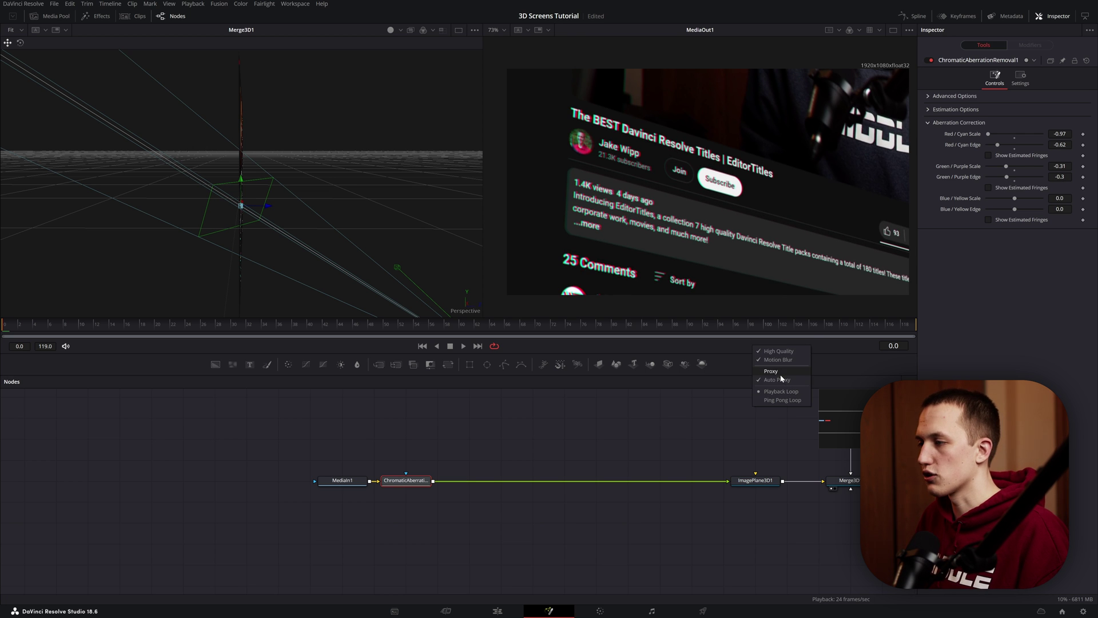
click(787, 391)
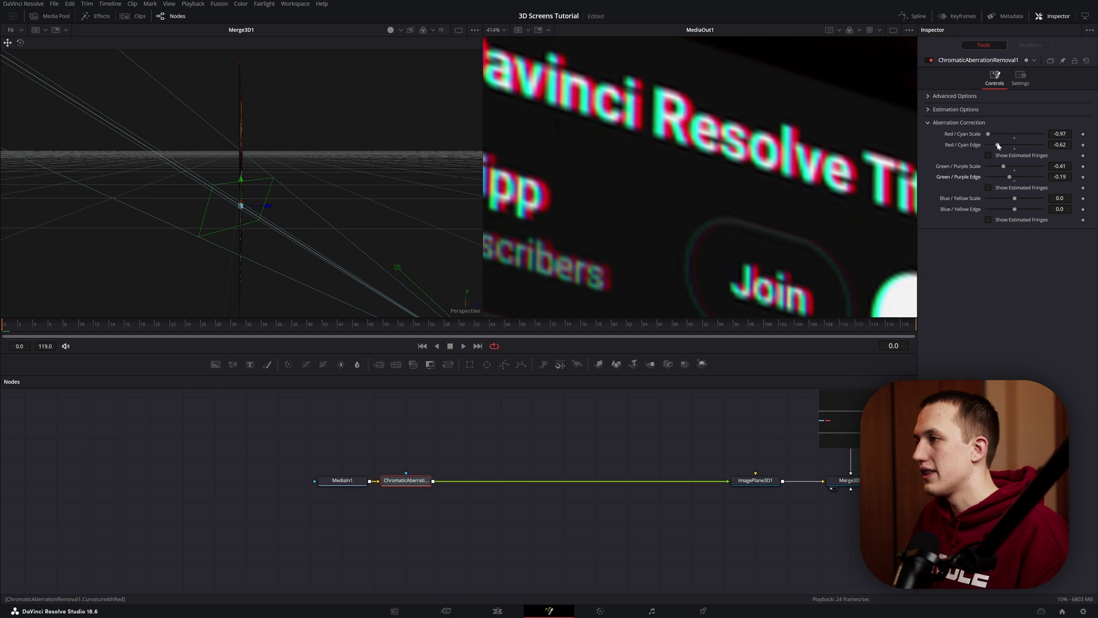
mouse_move(998, 146)
mouse_down()
mouse_move(1017, 147)
mouse_move(1007, 139)
mouse_up()
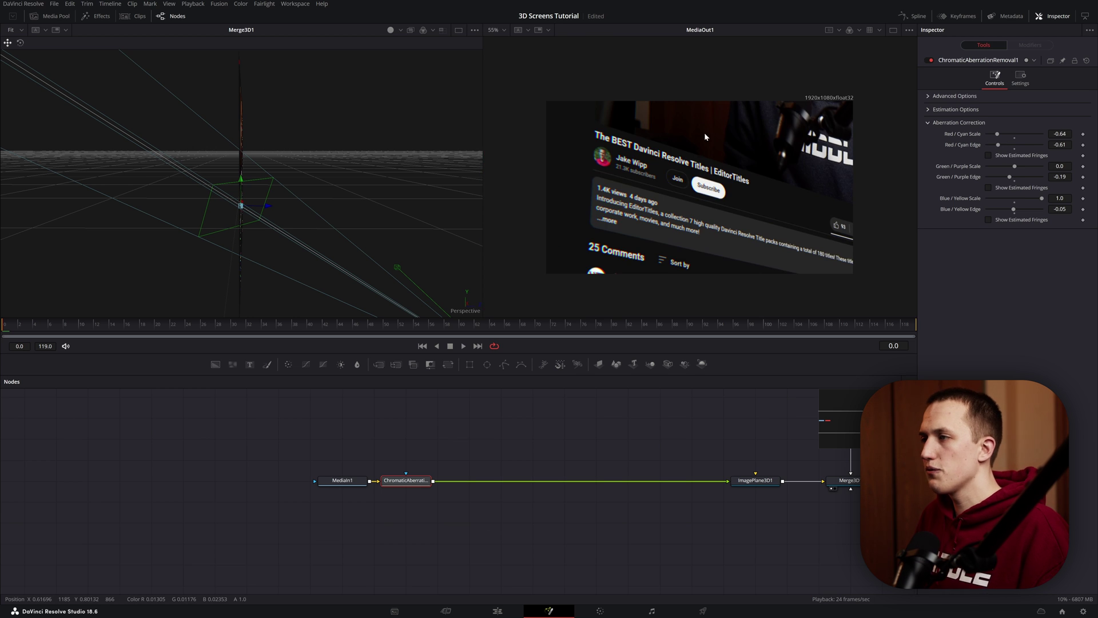
scroll(705, 132, up, 3)
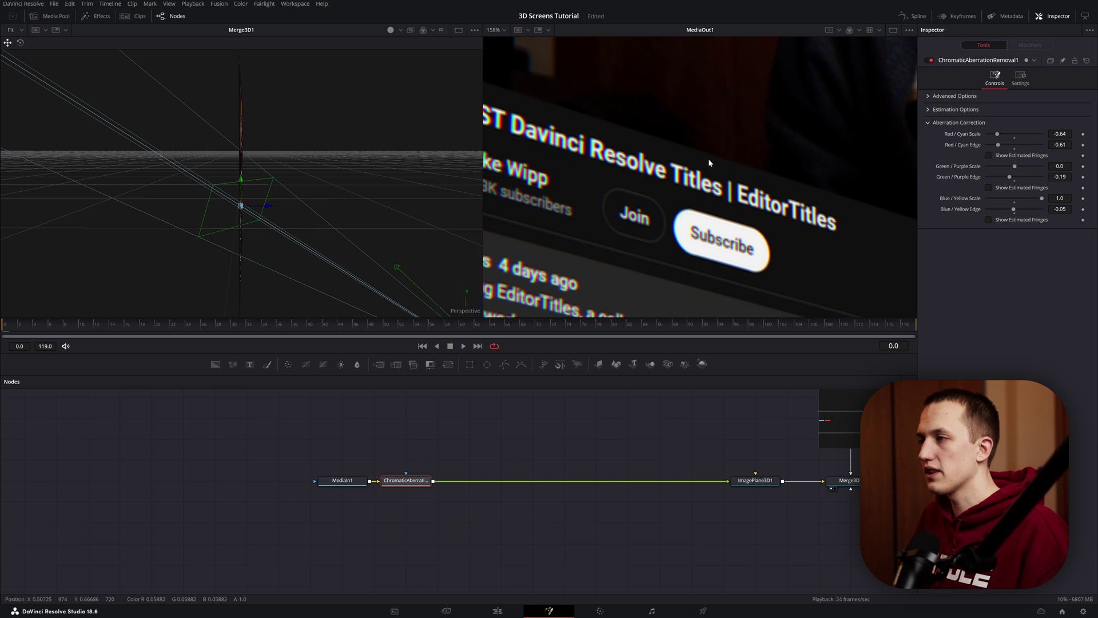
Move the chromatic aberration node along its connection and insert a Scanlines node directly after MediaIn1
drag(428, 480, 554, 480)
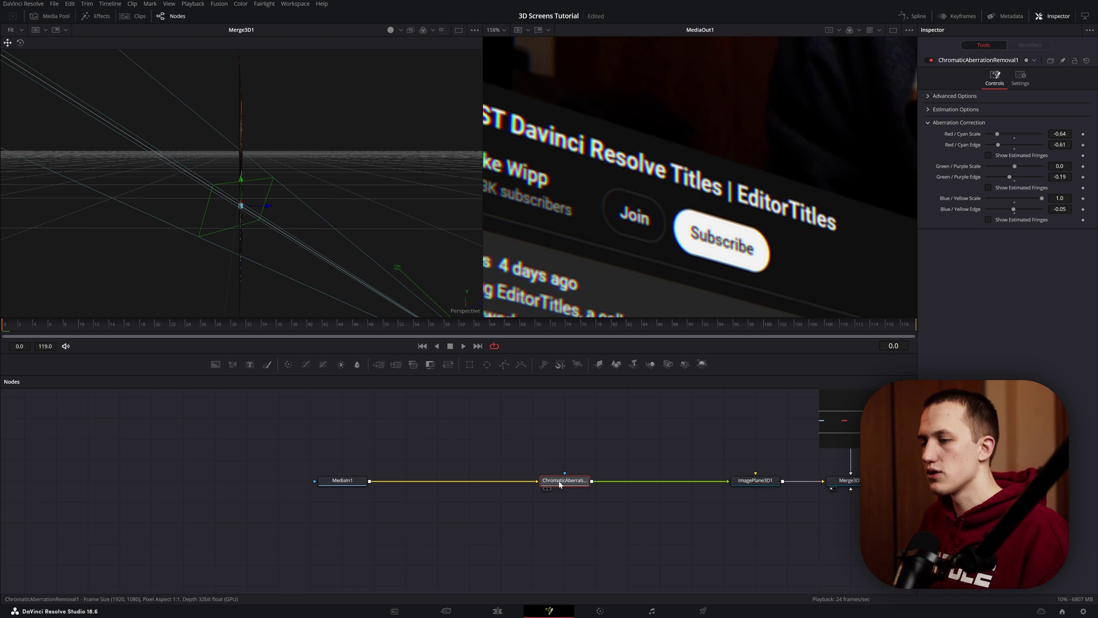
click(357, 485)
key(shift+space)
text(scan)
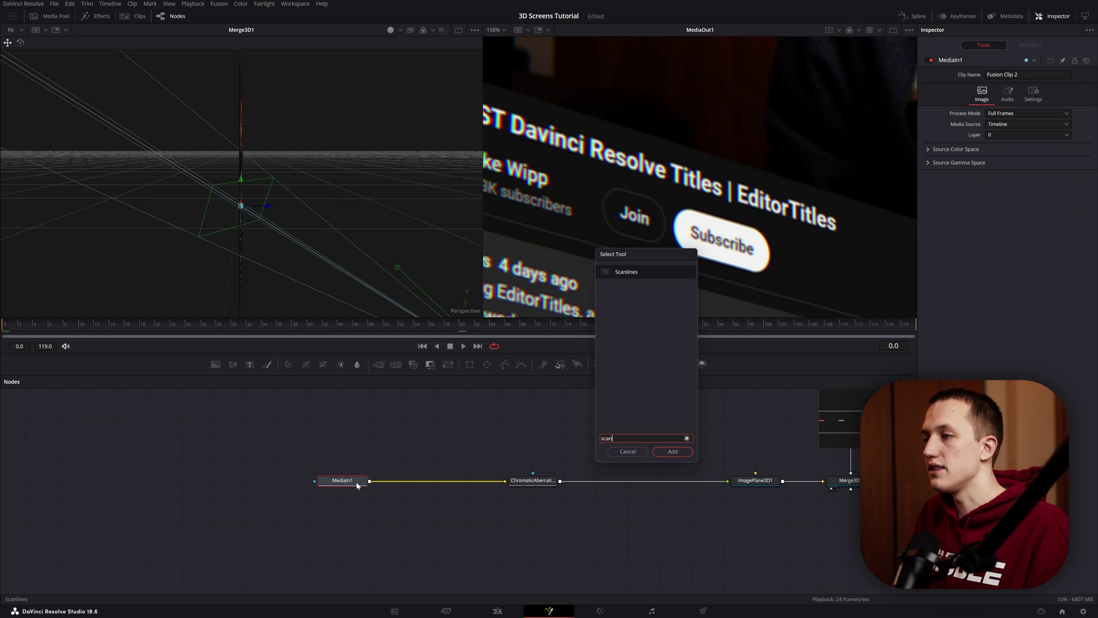
key(Return)
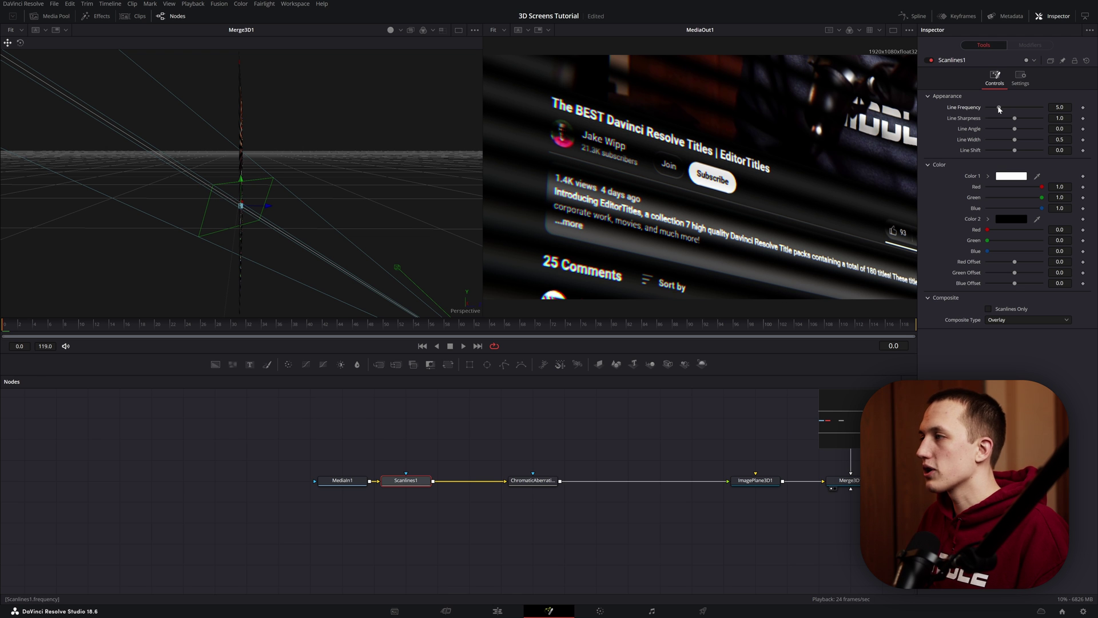
Set Scanlines1's Line Frequency to 20 and its Line Sharpness to 0.742, judging the lines close up on the Subscribe button
mouse_move(999, 109)
mouse_down()
mouse_move(1053, 113)
mouse_move(1008, 119)
mouse_up()
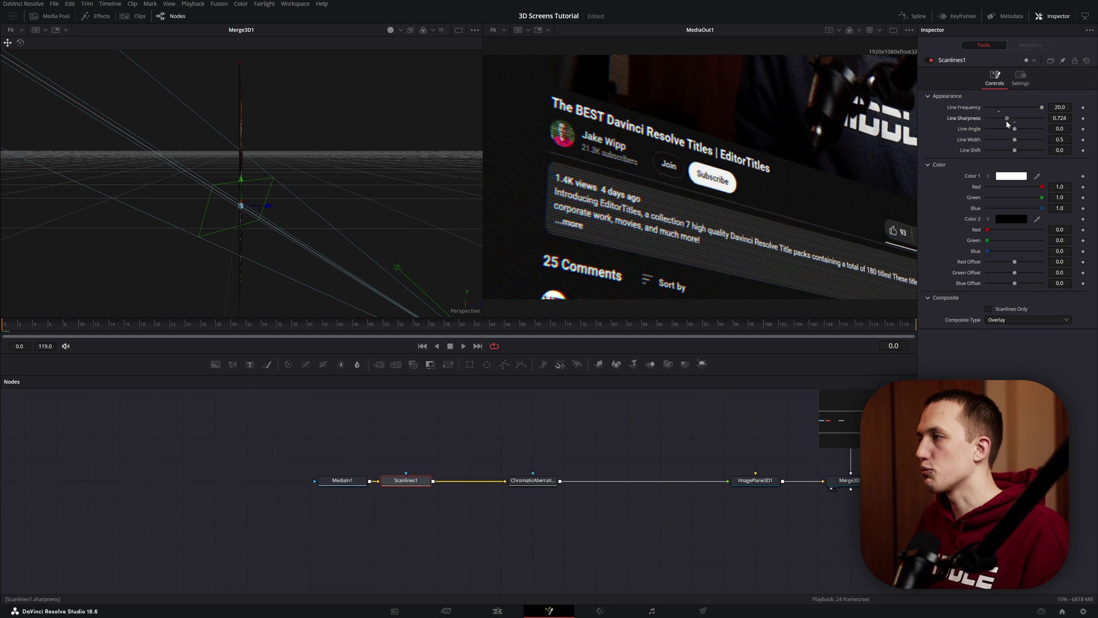
scroll(819, 190, up, 5)
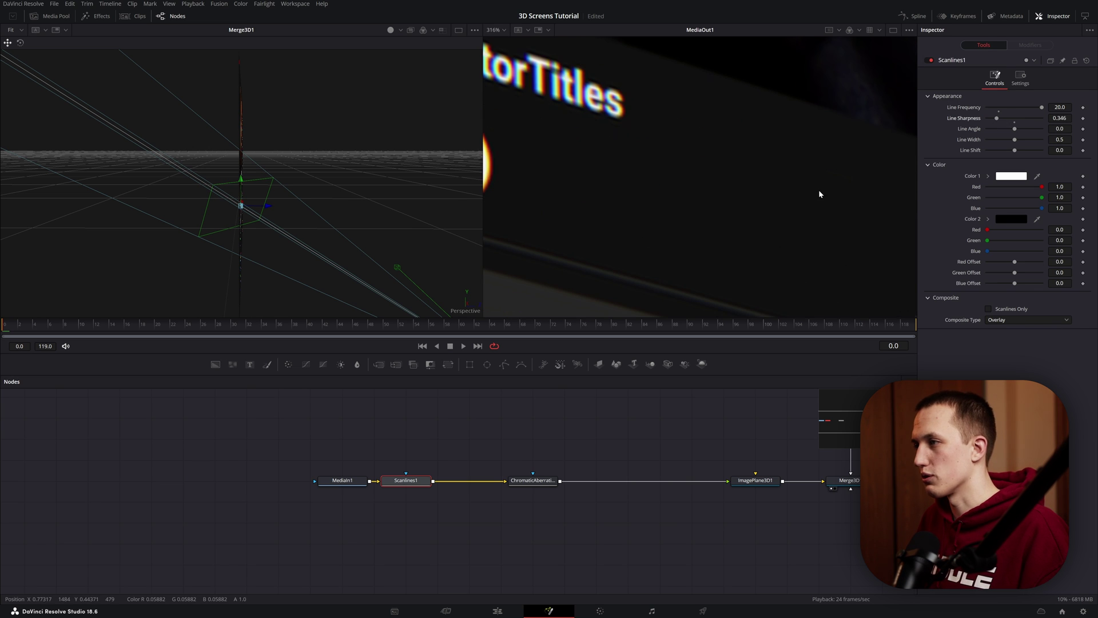
drag(633, 167, 913, 194)
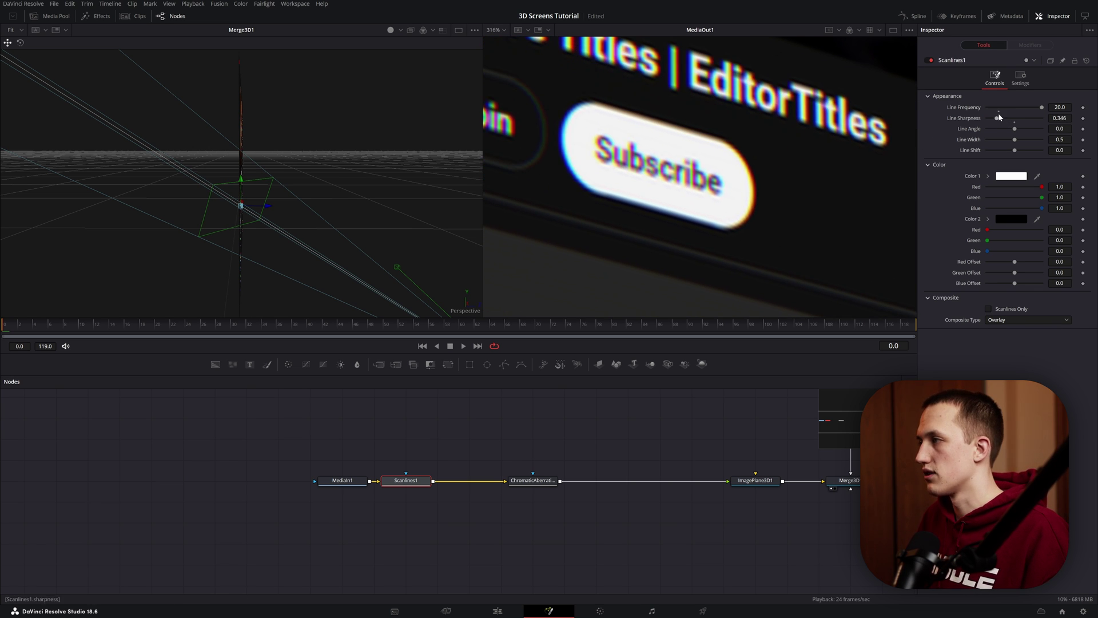
drag(997, 118, 1010, 117)
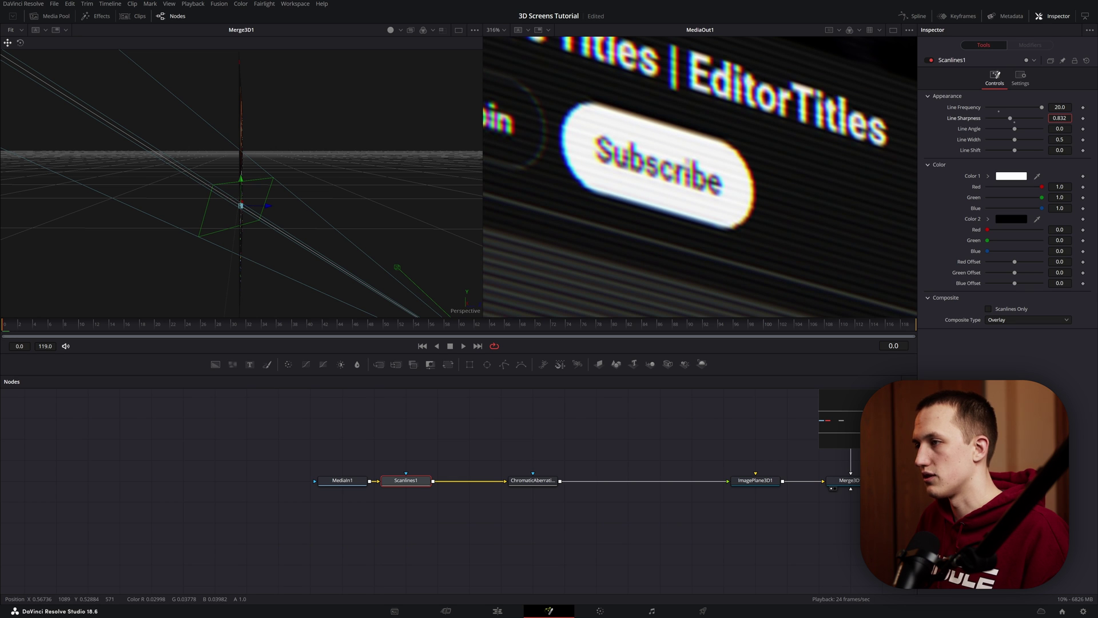
scroll(736, 194, down, 4)
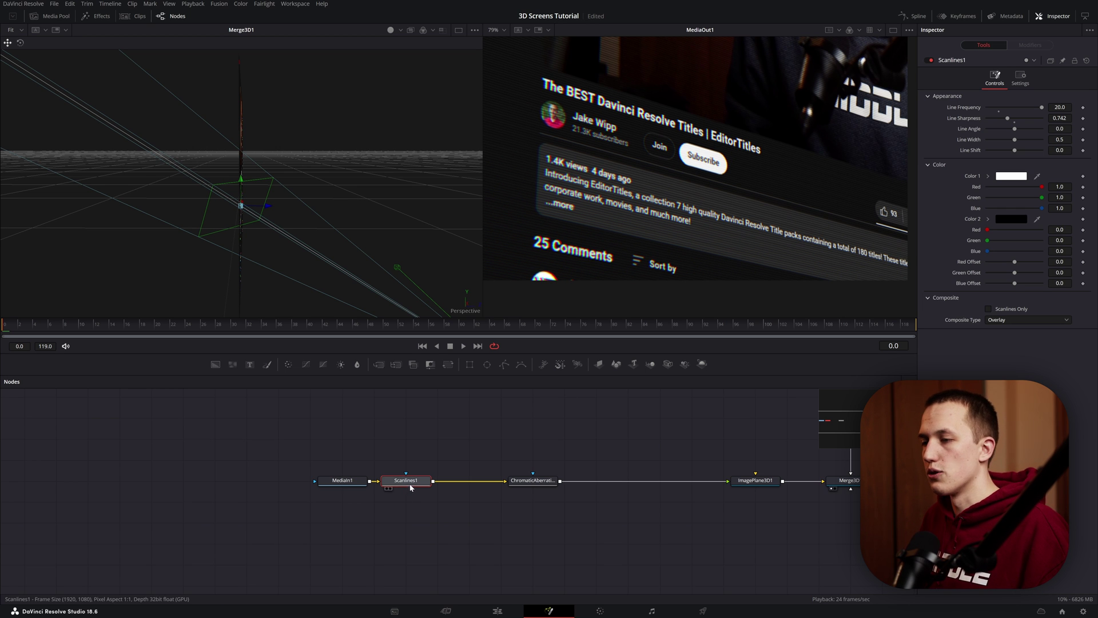
Duplicate Scanlines1 directly after itself and set the copy's Line Angle to -90 to form a pixel grid
key(ctrl+v)
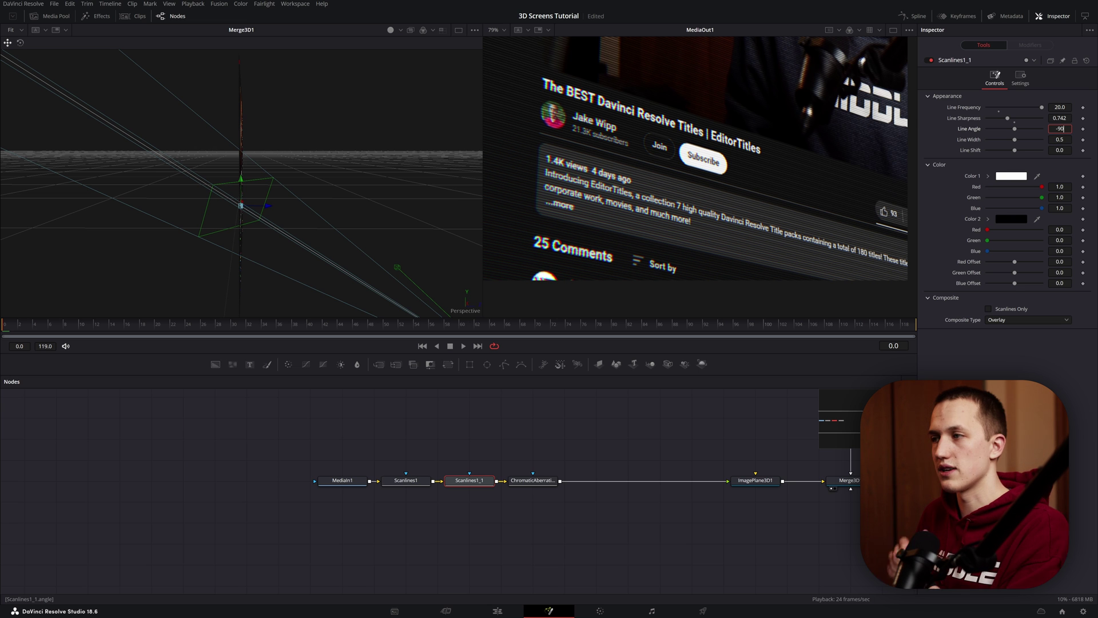
key(Tab)
scroll(641, 186, up, 5)
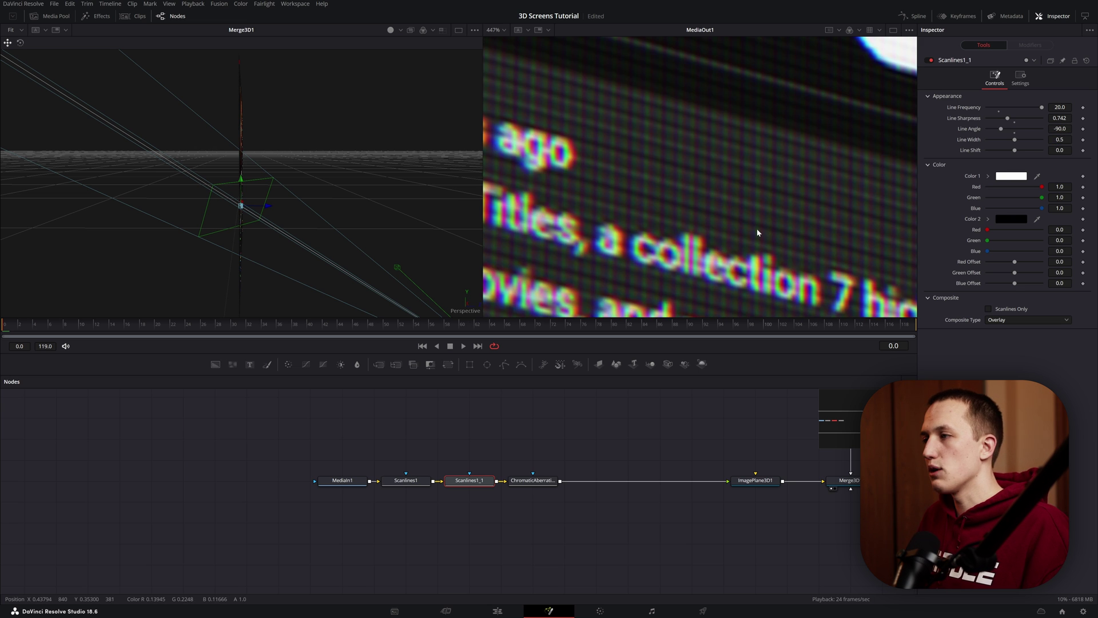
key(ctrl+f)
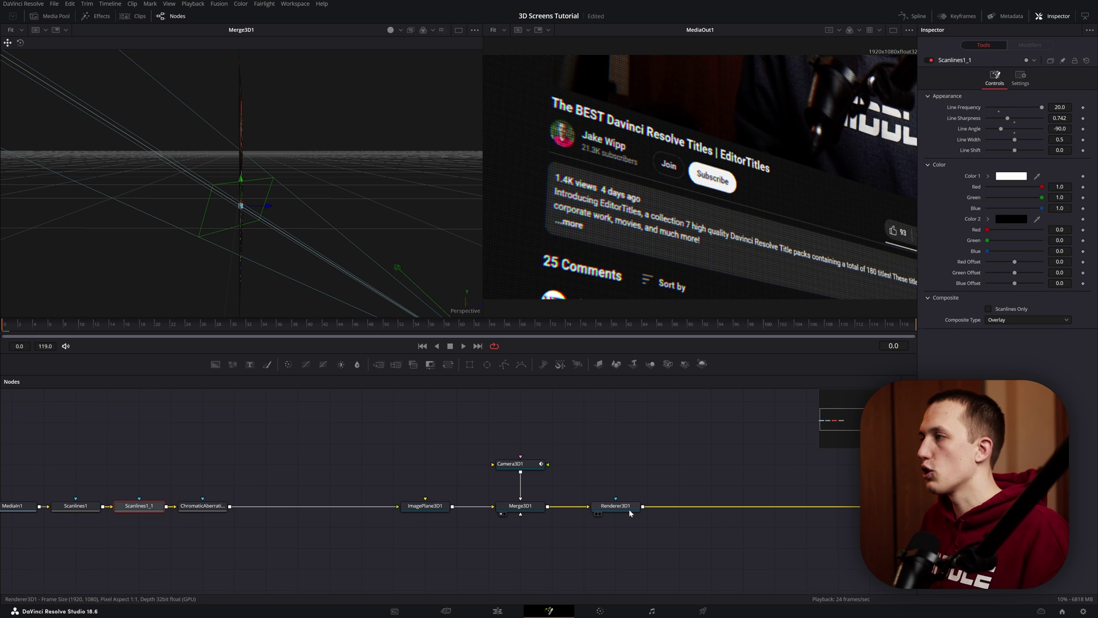
Enable Accumulation Effects on Renderer3D1 again and check the pixel grid at frames 24 and 75
click(629, 508)
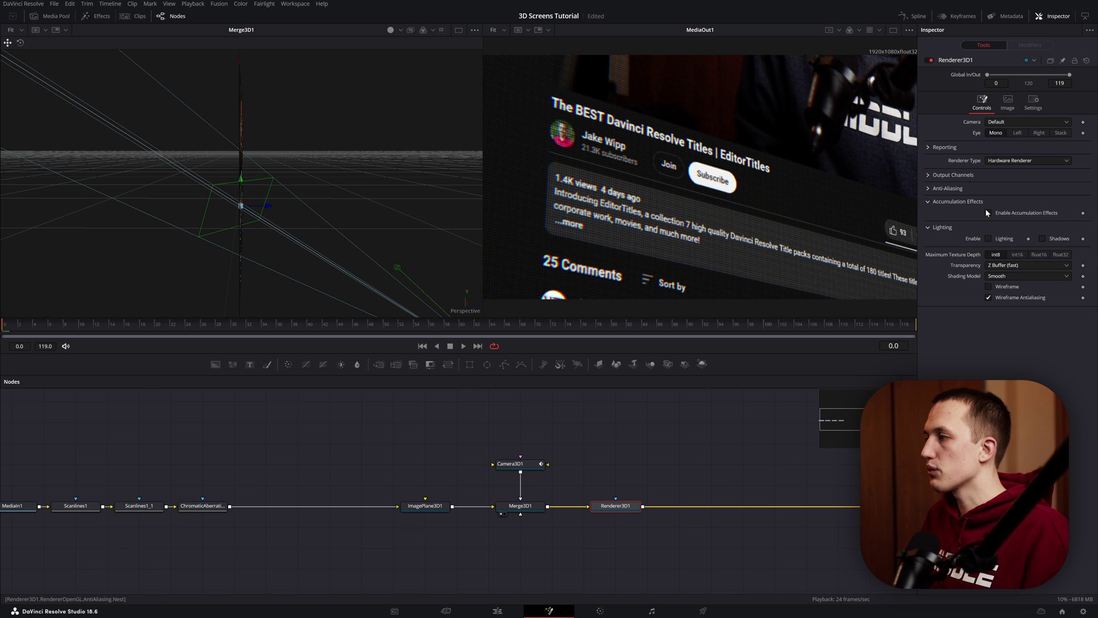
click(1018, 213)
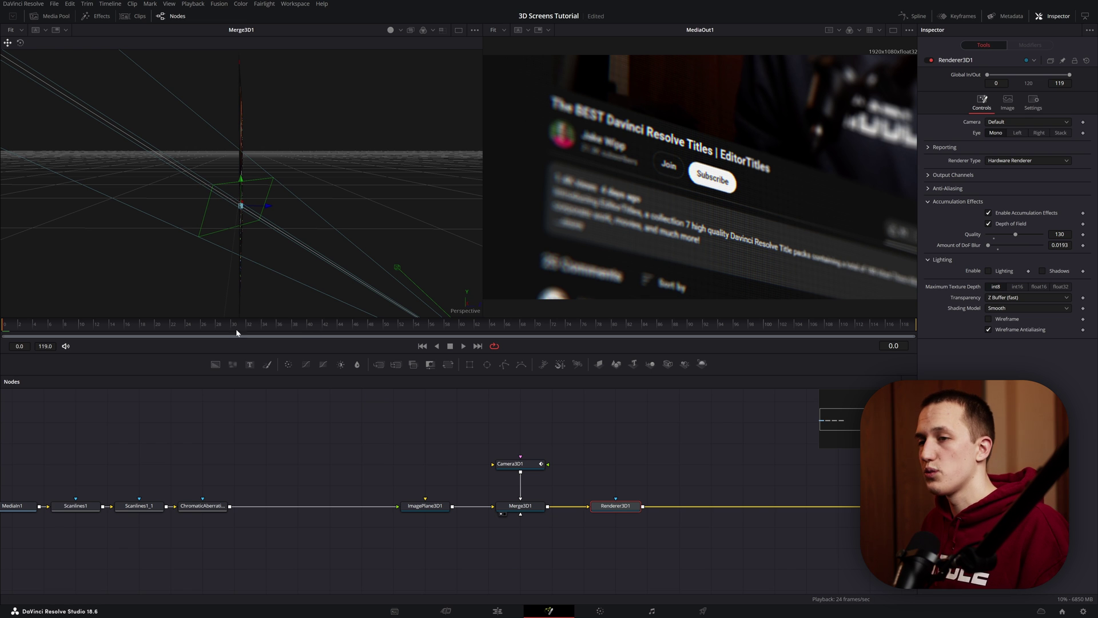
drag(185, 325, 203, 327)
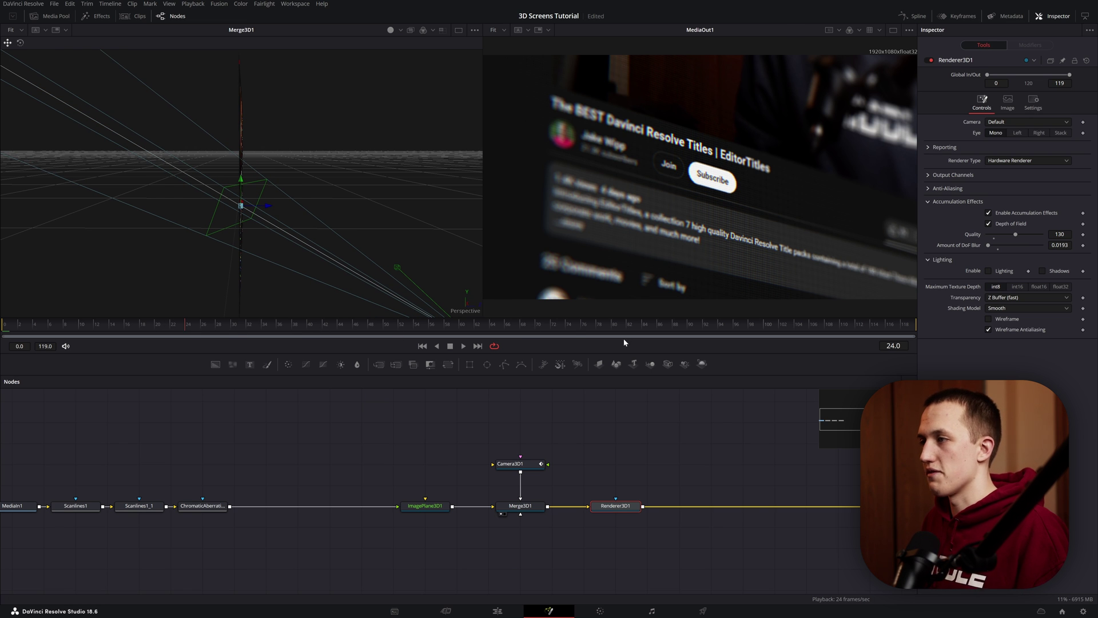
click(572, 330)
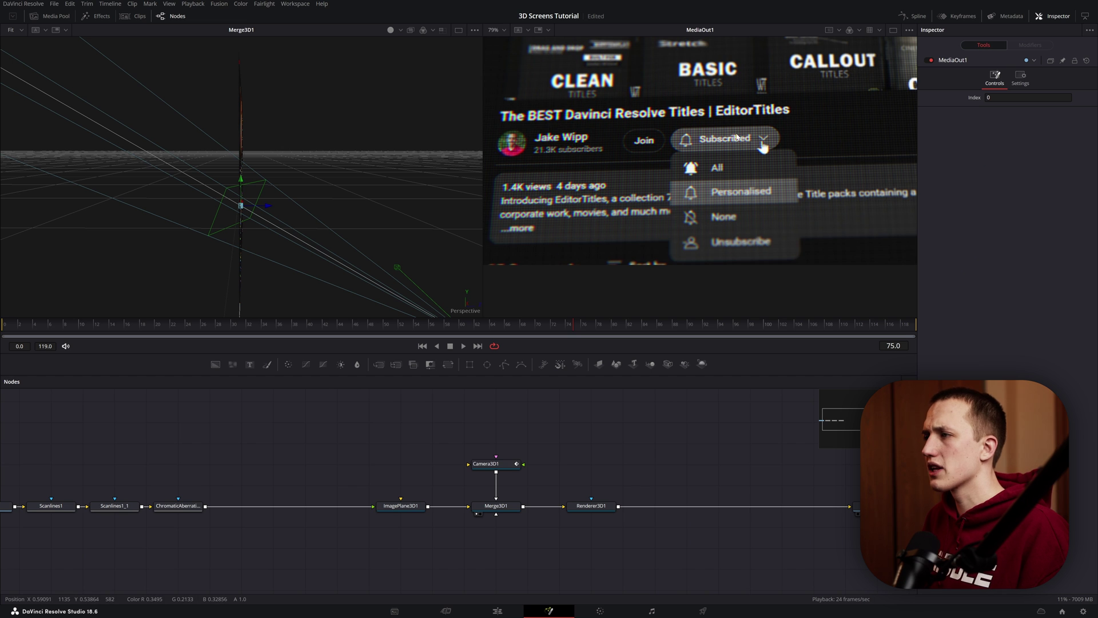
scroll(720, 134, up, 4)
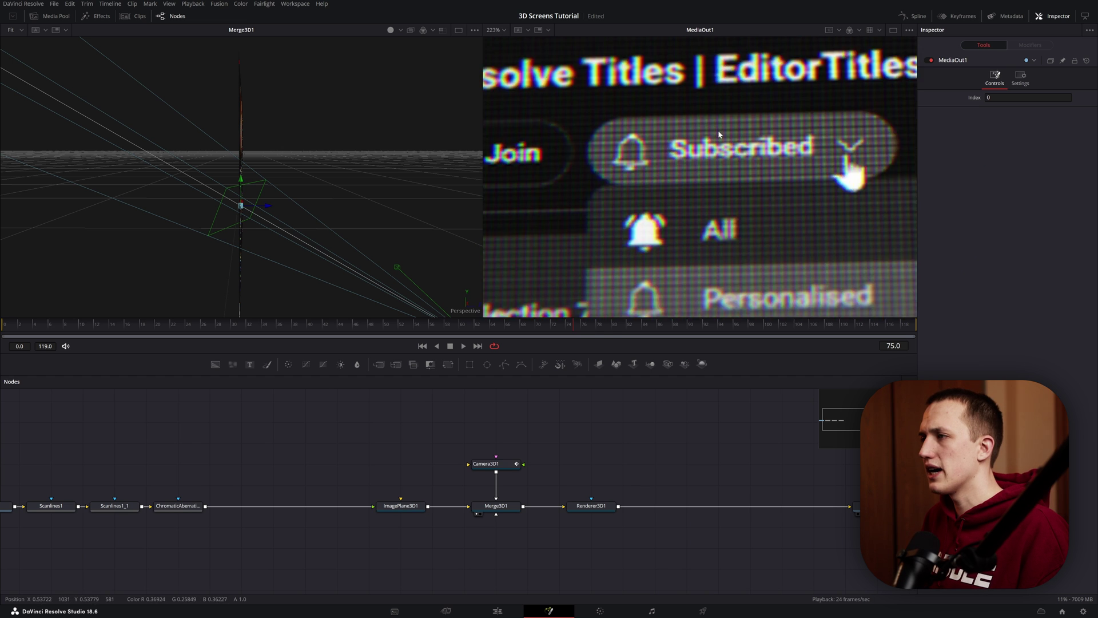
key(ctrl+f)
Fine-tune the Line Sharpness of the rotated Scanlines1_1 node
drag(271, 486, 689, 449)
click(533, 468)
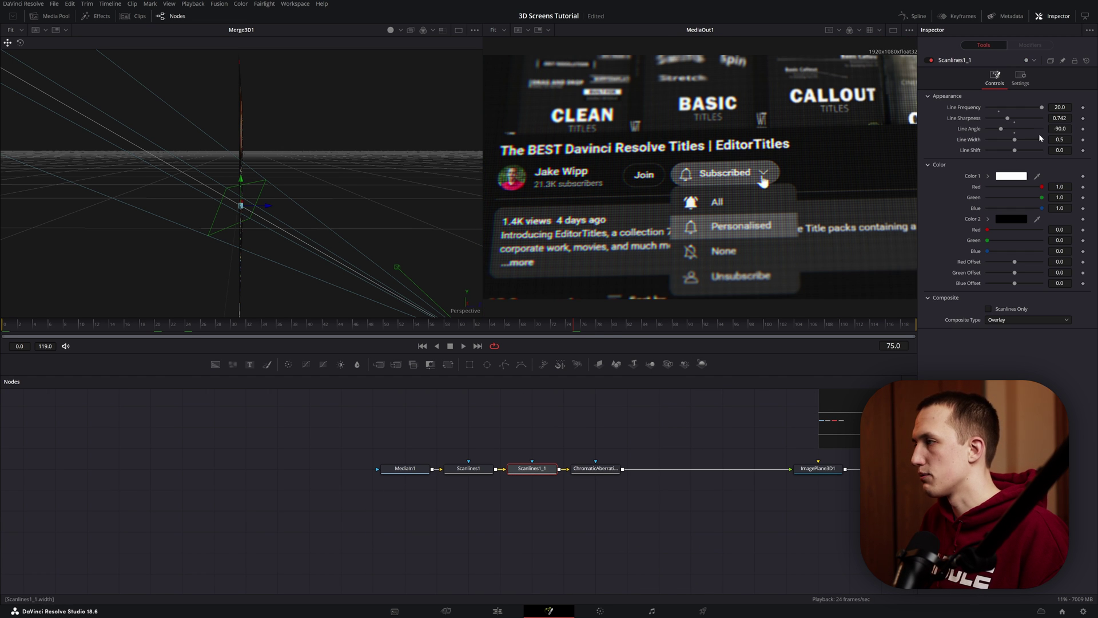
drag(1059, 118, 1058, 118)
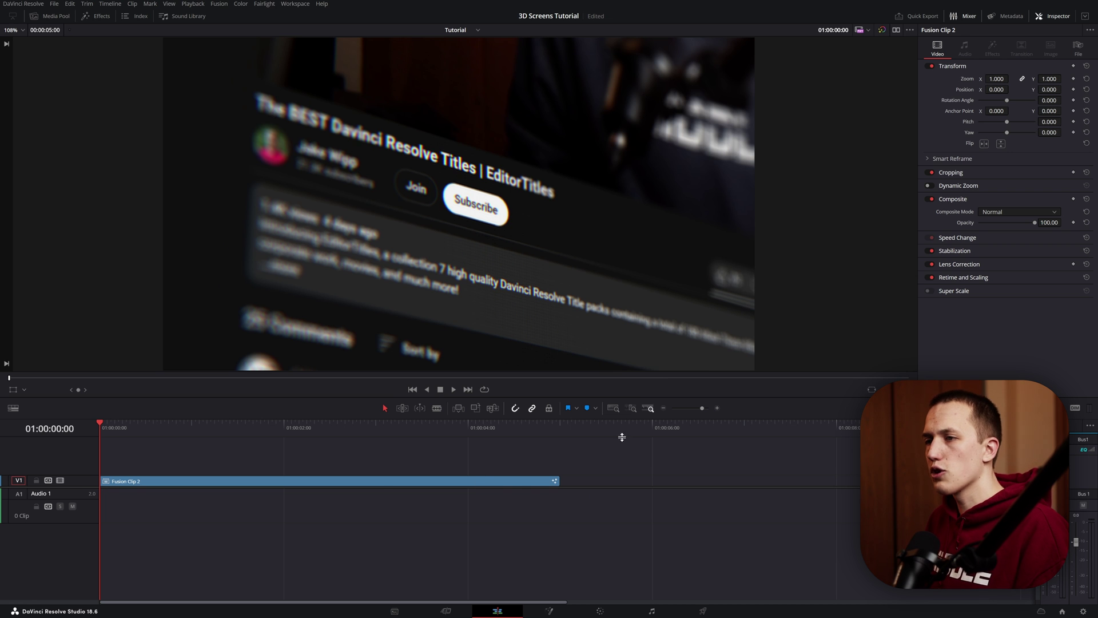
Open the Render in Place settings for Fusion Clip 2 and bring up the render format choices
right_click(474, 480)
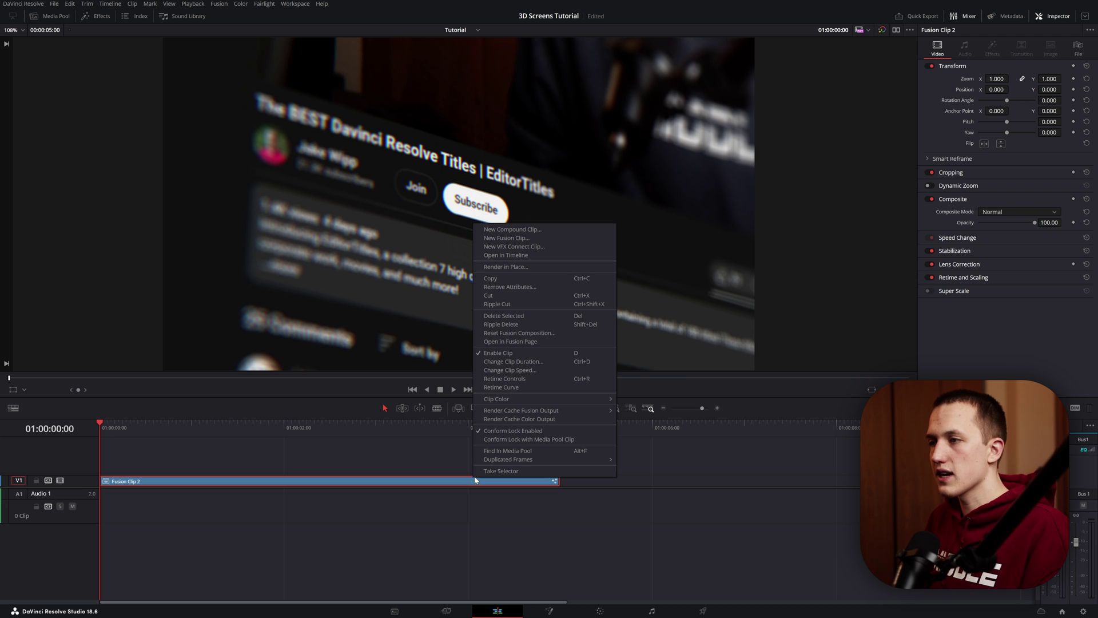
click(516, 265)
click(524, 231)
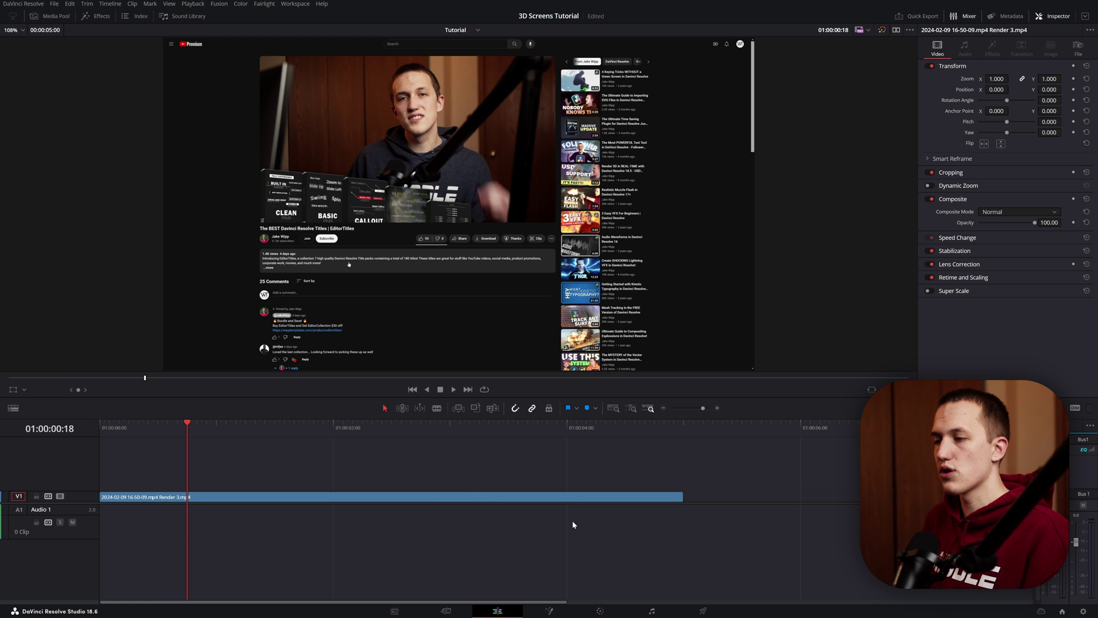
Apply the Wipp3DCamera effect to the screen recording clip and preview its default camera animation
click(97, 16)
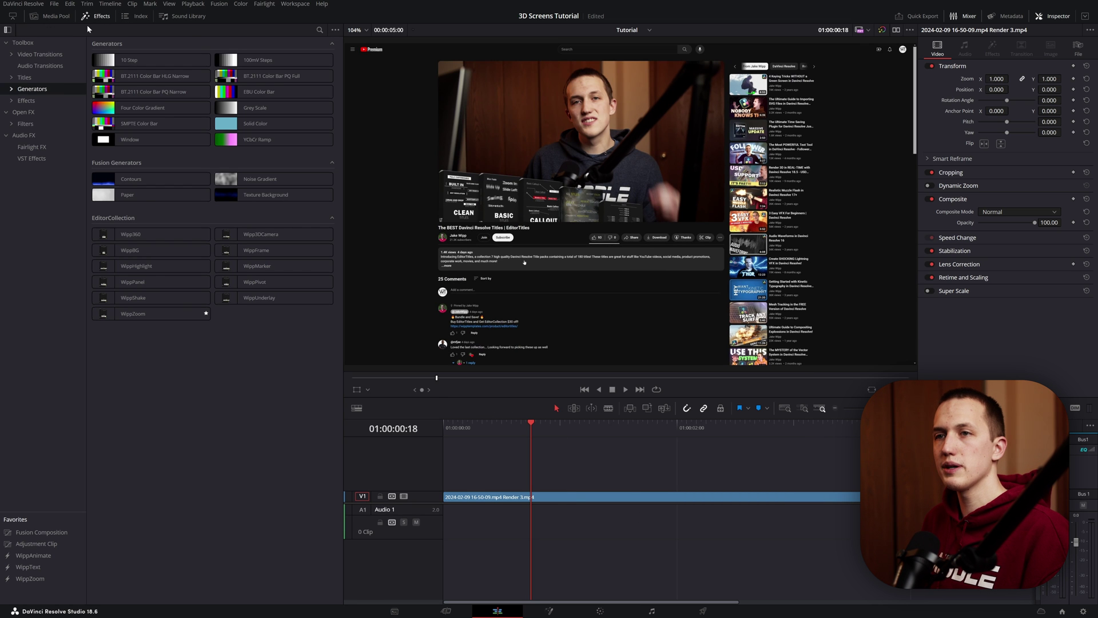
click(26, 100)
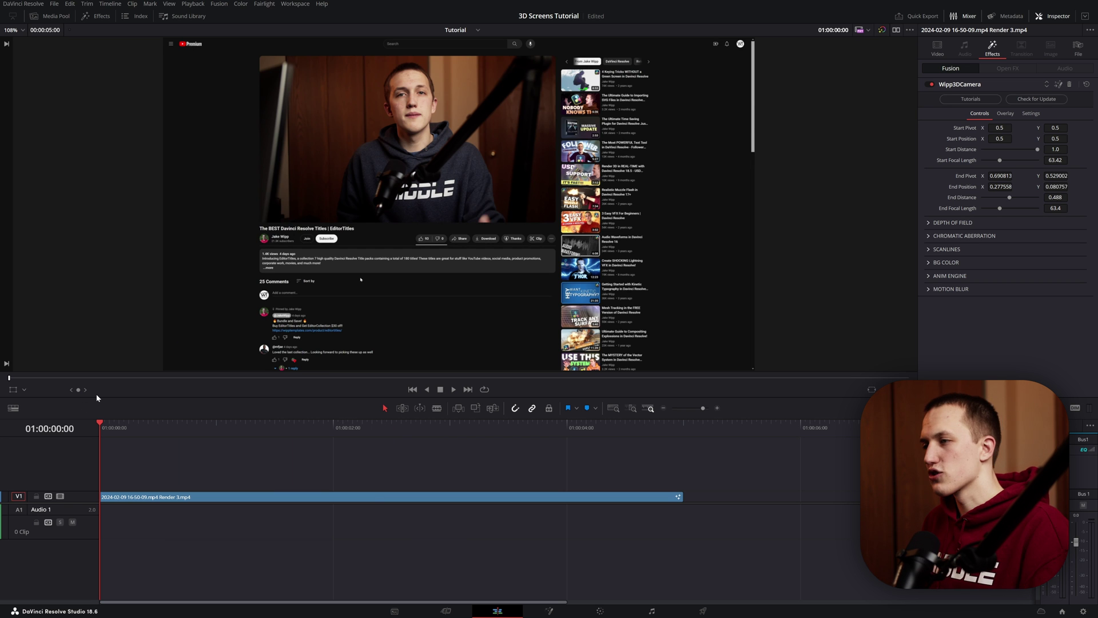
drag(117, 428, 619, 396)
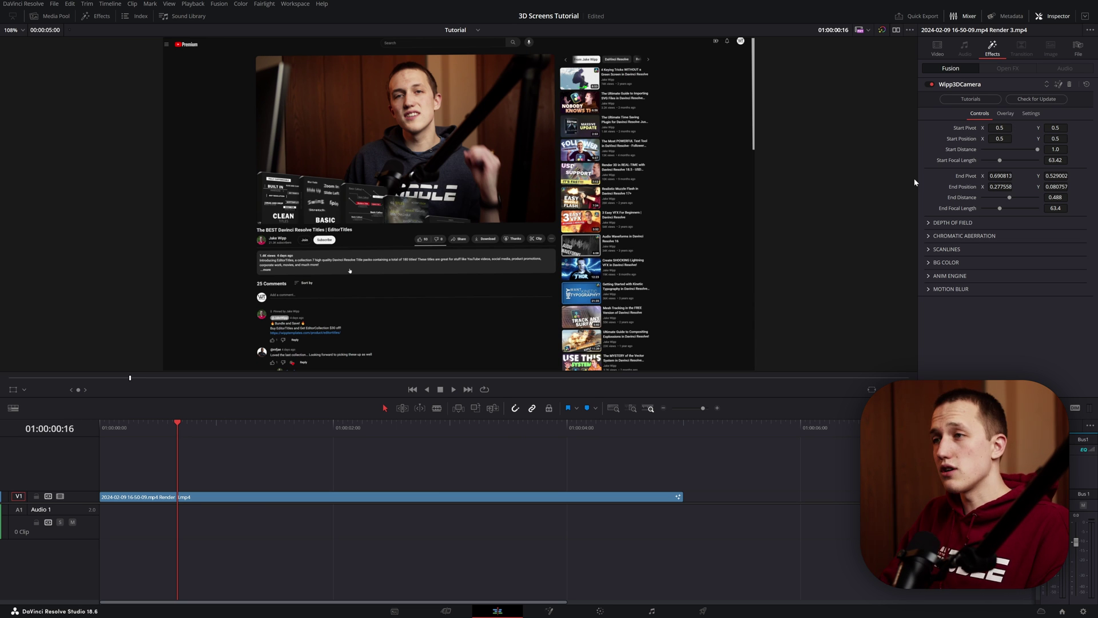
drag(151, 433, 114, 430)
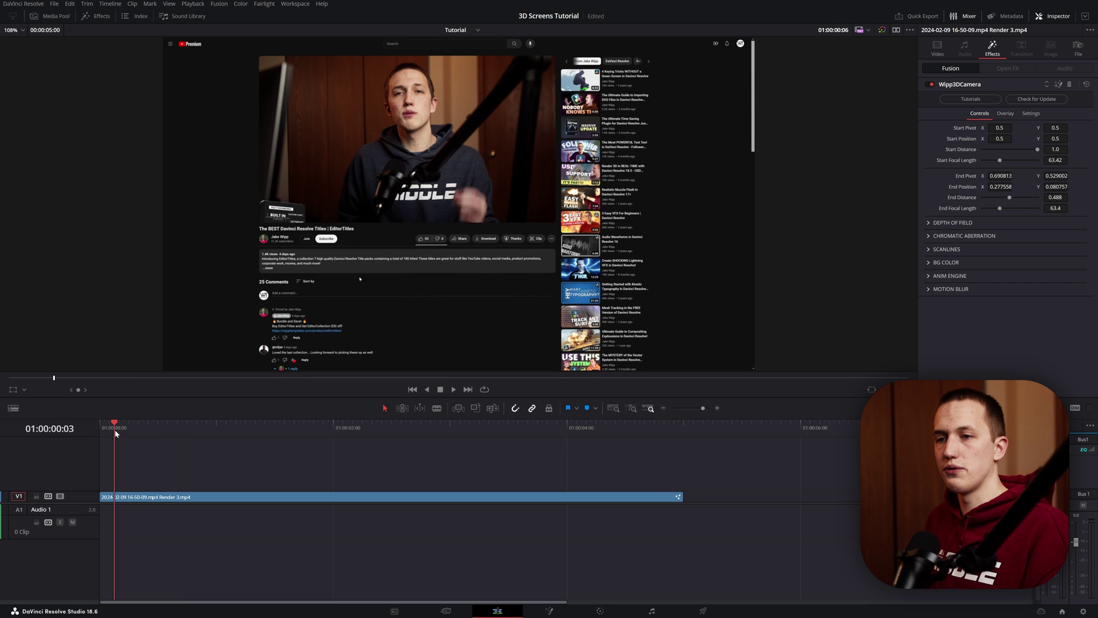
Show the Fusion Overlay and shift the start pivot to about 0.303, 0.269 and the start position to about 0.257, 0.192
click(24, 390)
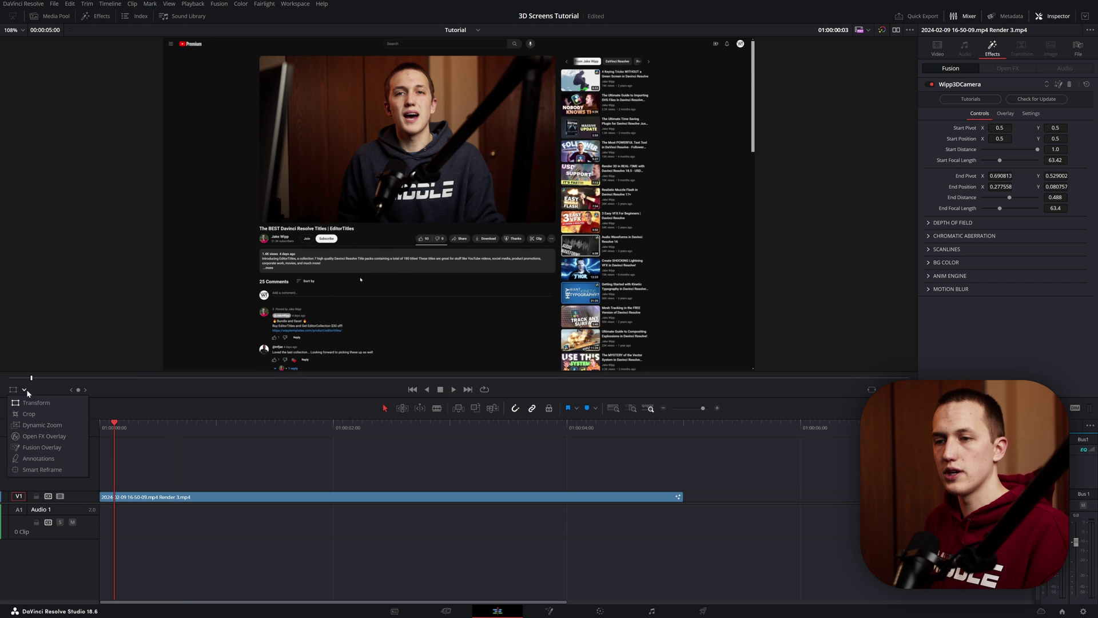
click(42, 448)
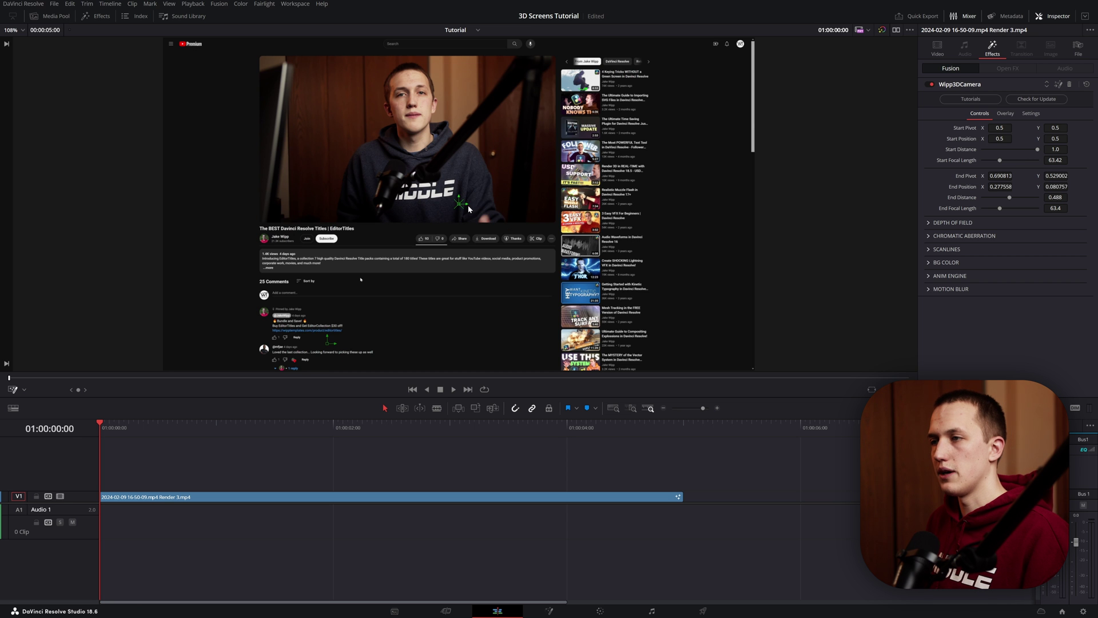
drag(463, 206, 343, 280)
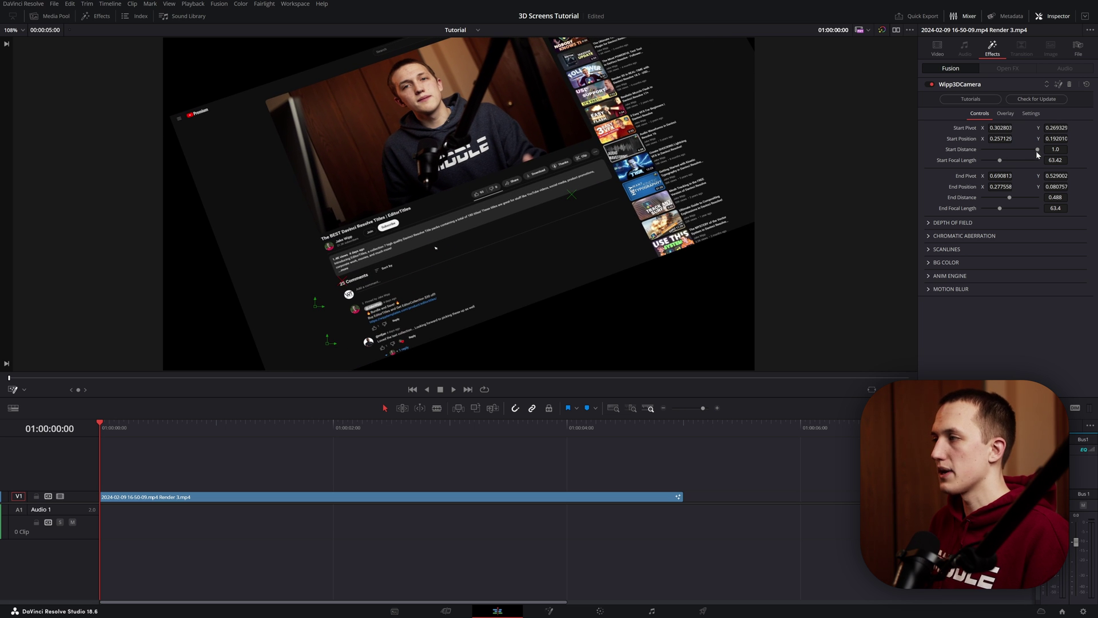
Set Start Distance to 0.354 and Start Focal Length to 80.3, and move the start pivot to about 0.059, 0.284
drag(1038, 150, 1006, 165)
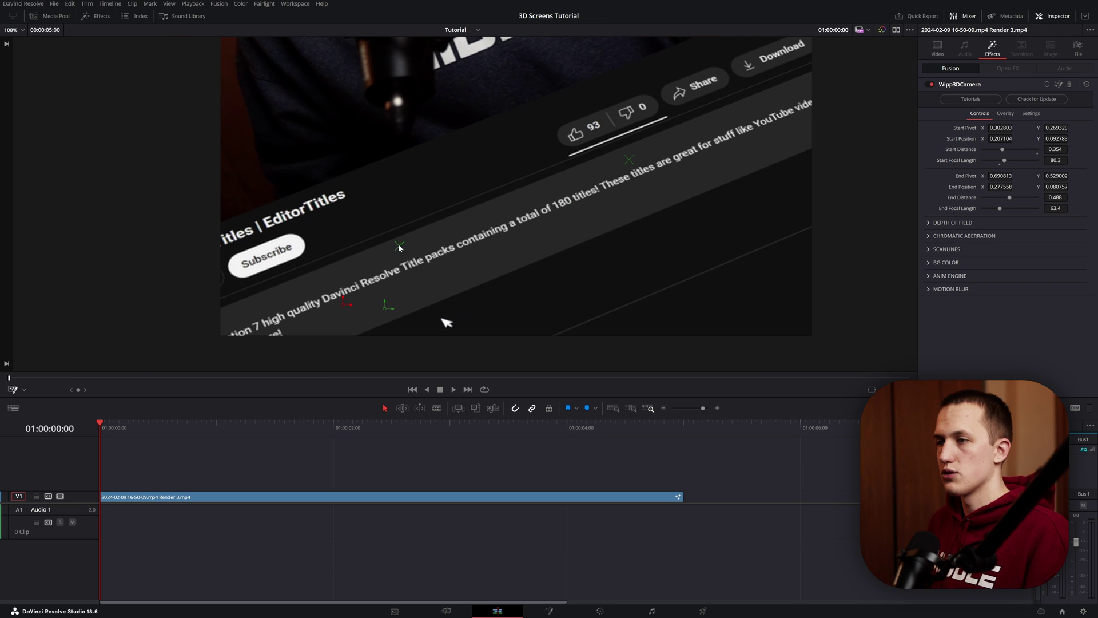
drag(401, 248, 256, 244)
scroll(447, 306, down, 2)
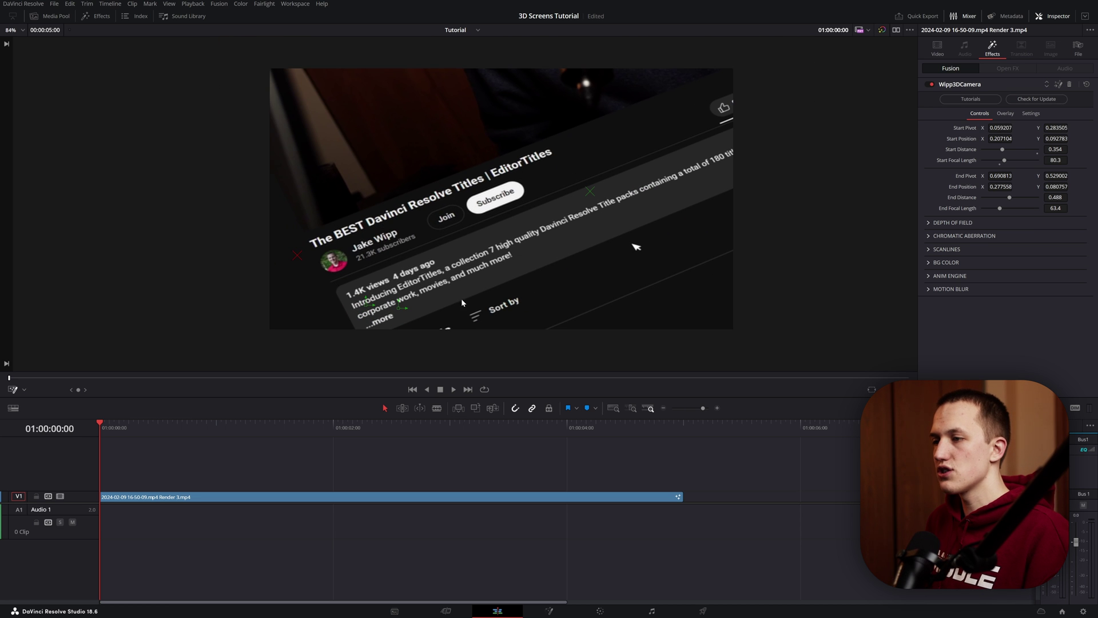
At 01:00:04:21, move the end pivot to about 0.104, 0.284 and the end position to about 0.754, 0.147
drag(357, 428, 668, 427)
drag(578, 200, 319, 258)
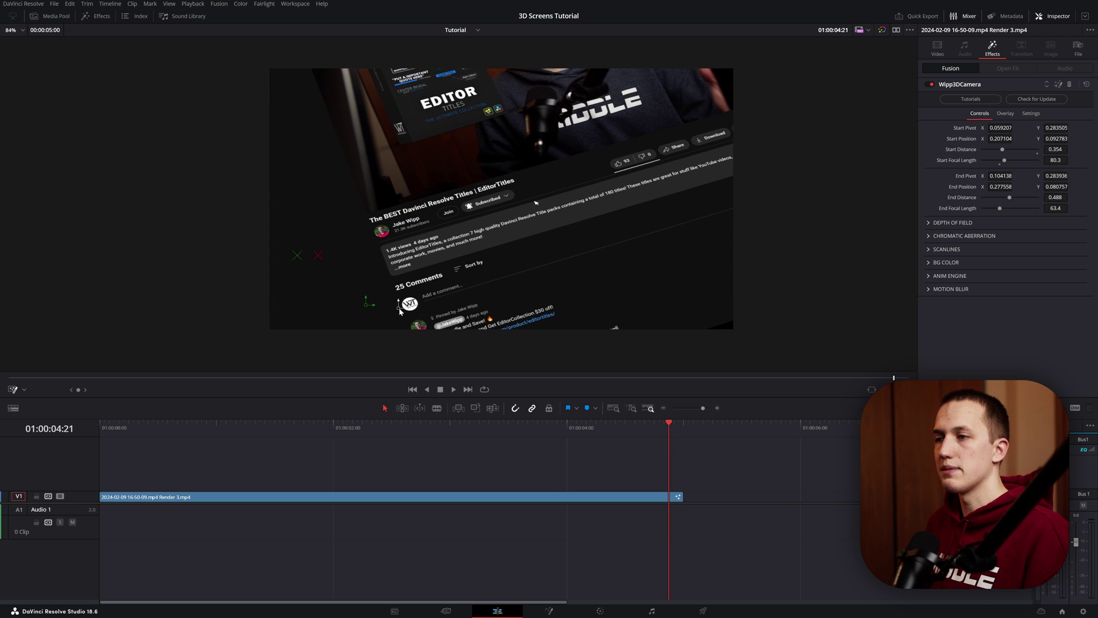
drag(369, 303, 623, 291)
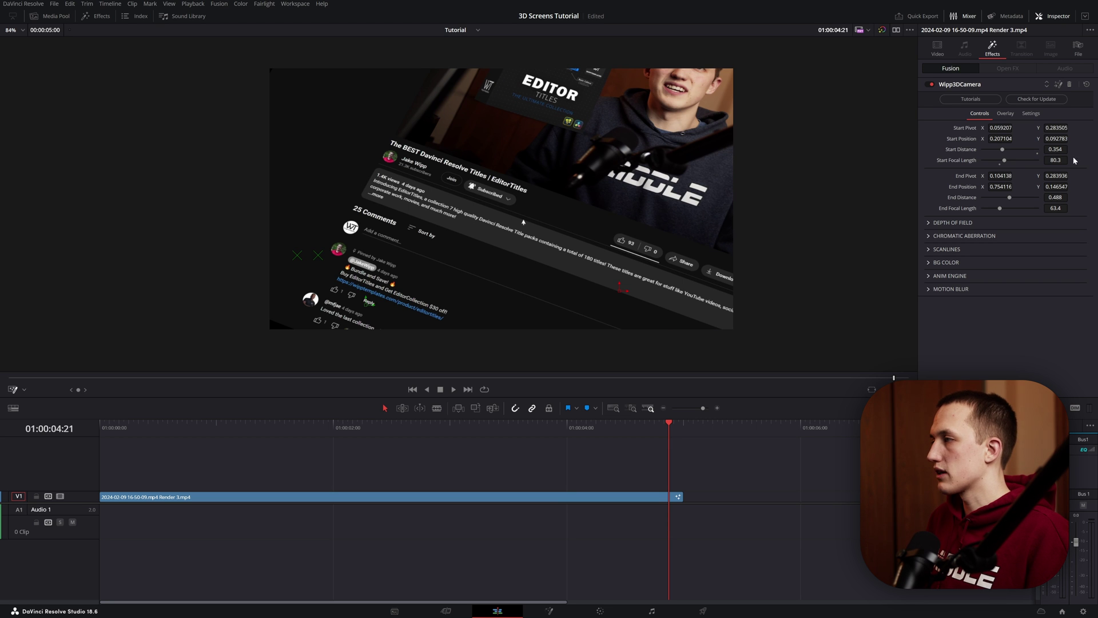
Match the end camera to the start with End Distance 0.354 and End Focal Length 80.3, and play back the move
click(1055, 197)
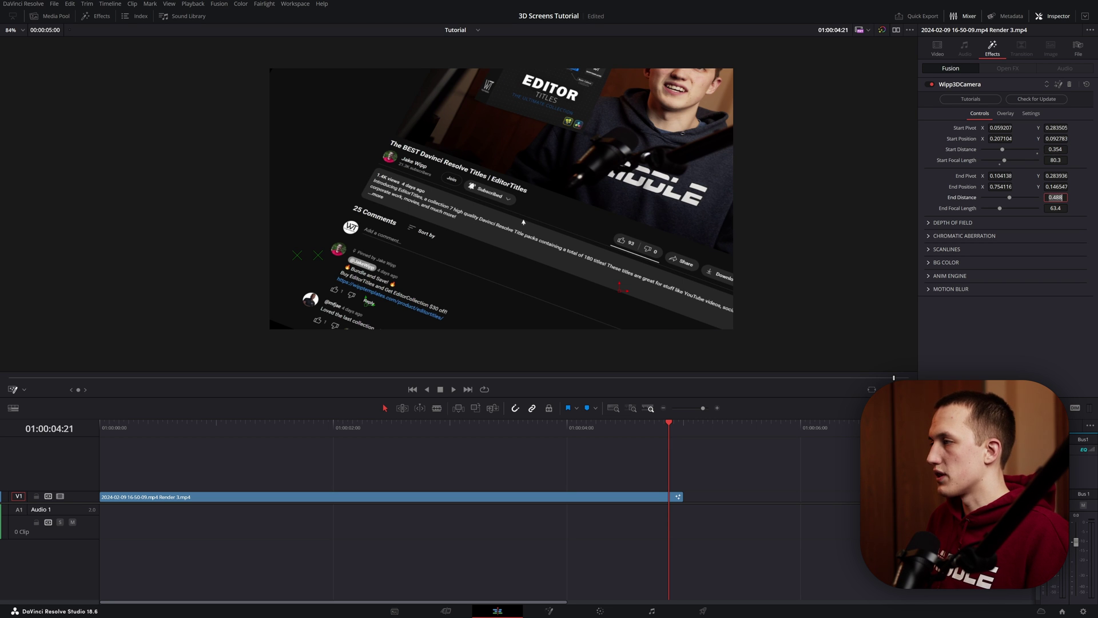
click(1055, 160)
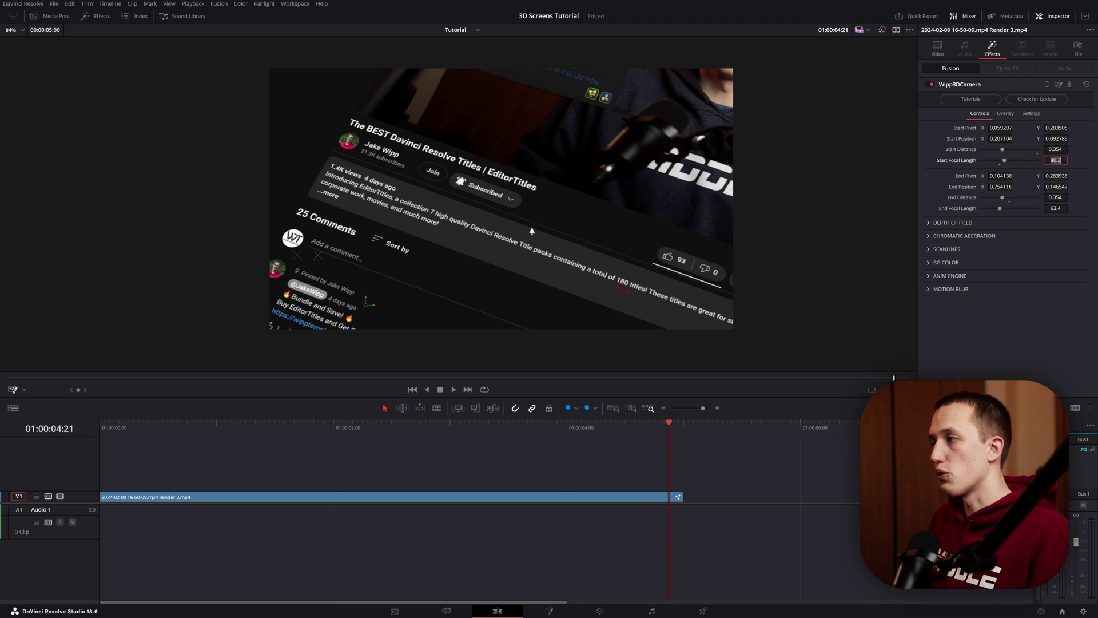
key(Tab)
key(Return)
key(space)
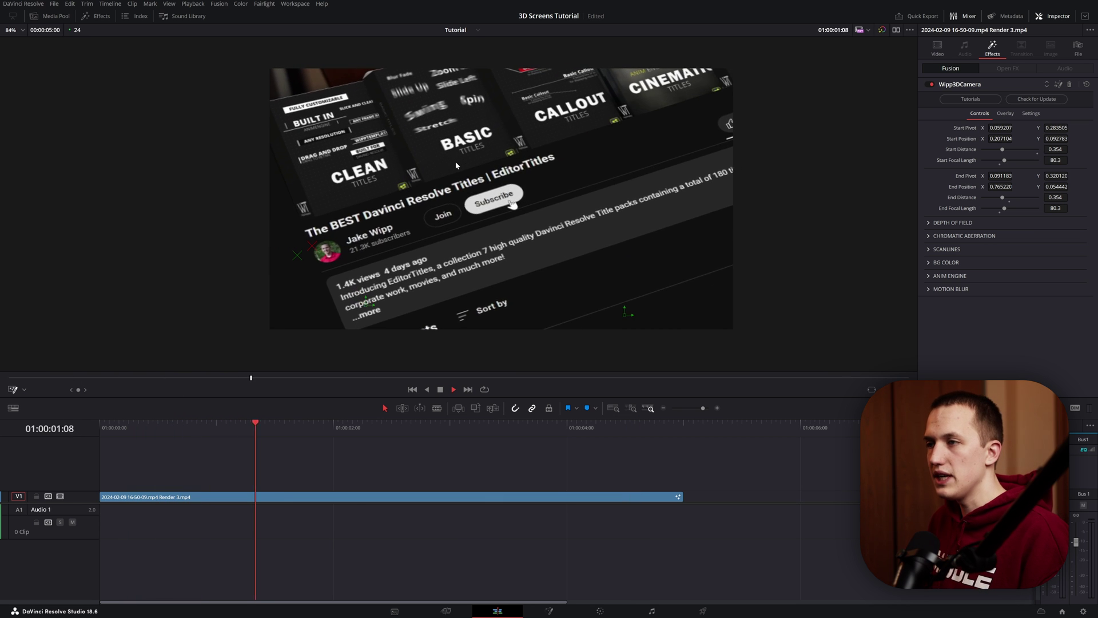
Set the Anim Engine curve of Wipp3DCamera to Linear and scrub through the camera move
click(930, 277)
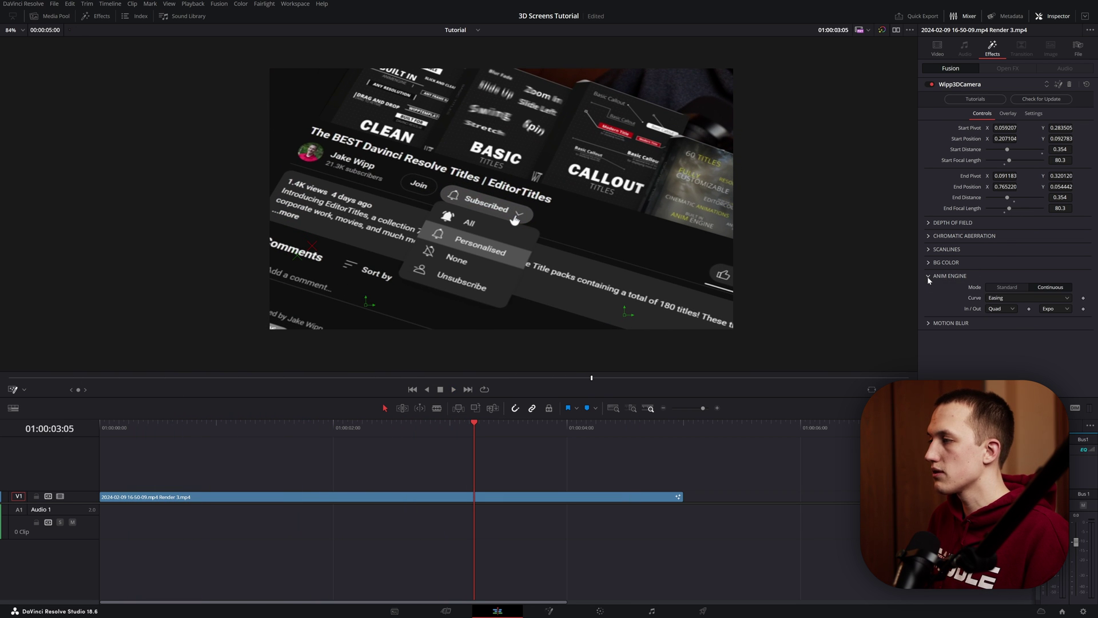
click(998, 298)
click(1004, 313)
drag(475, 421, 182, 424)
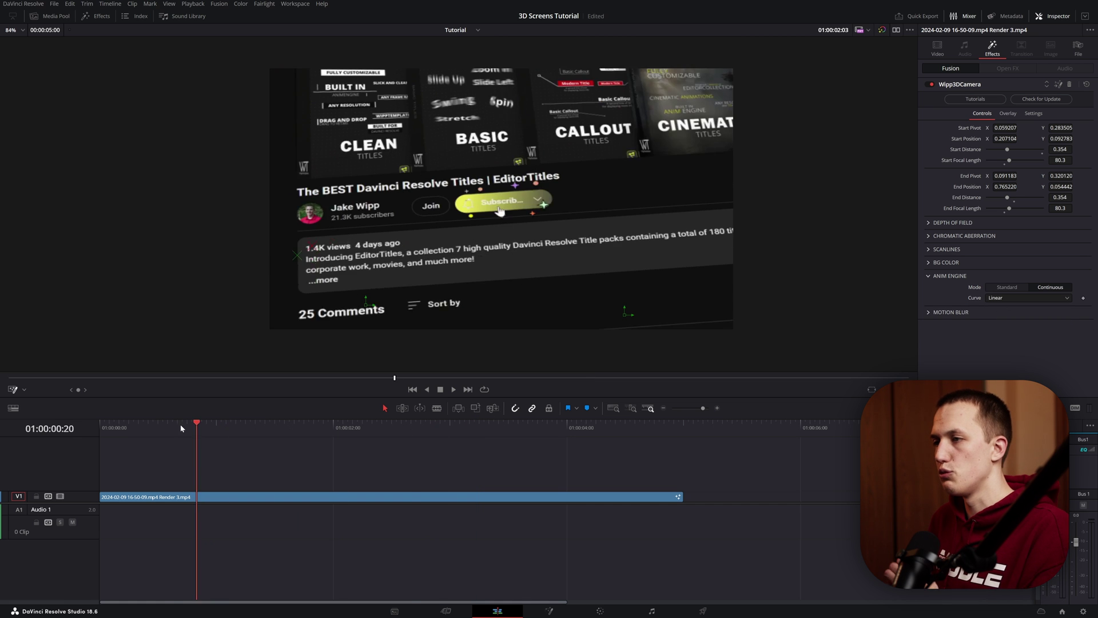
drag(458, 414, 642, 417)
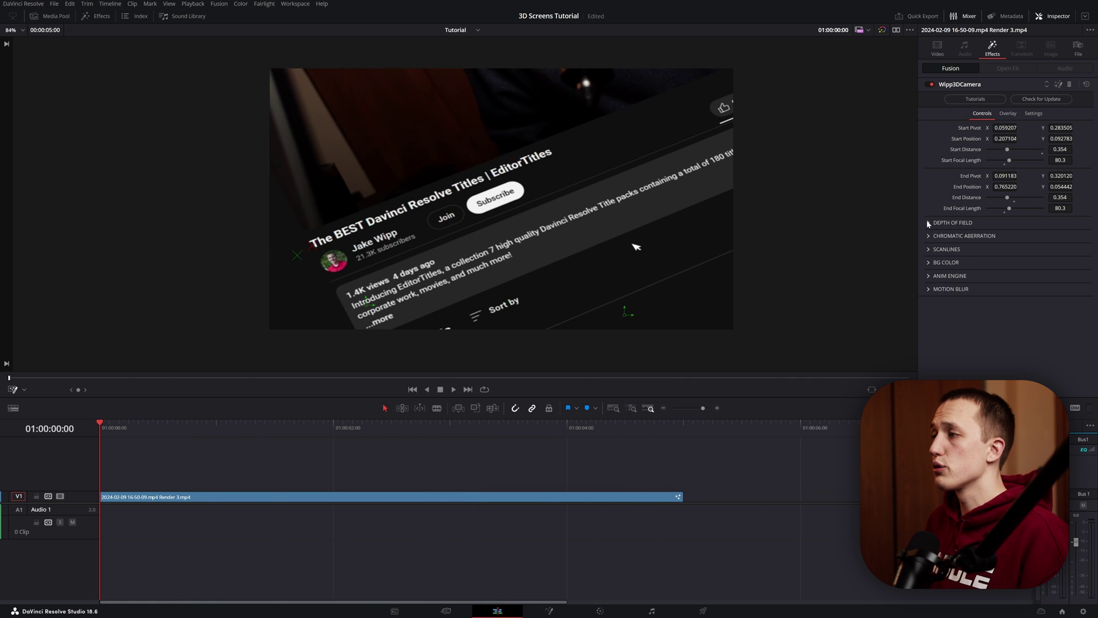
Enable depth of field on Wipp3DCamera and set Start Focus to 0.265 to sharpen the opening frame
click(932, 224)
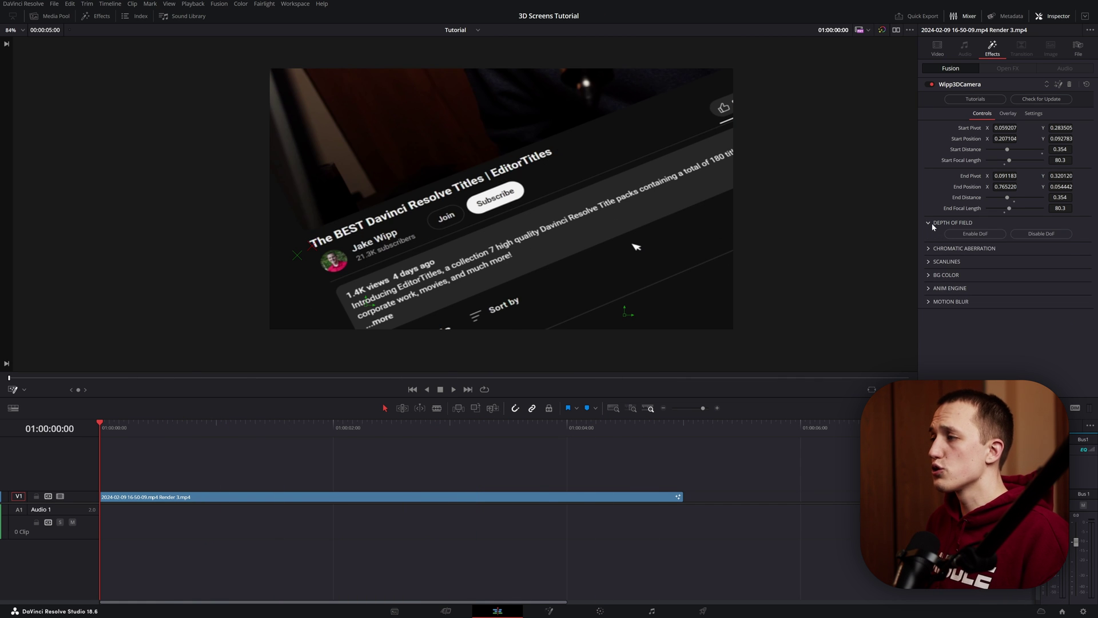
click(984, 234)
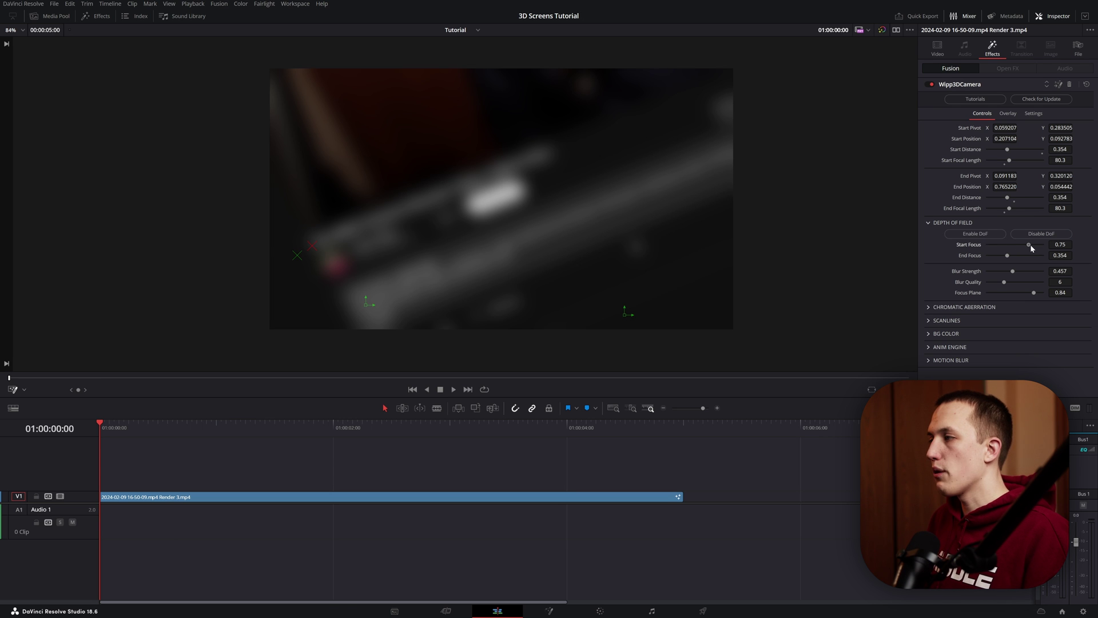
drag(1031, 245, 1004, 250)
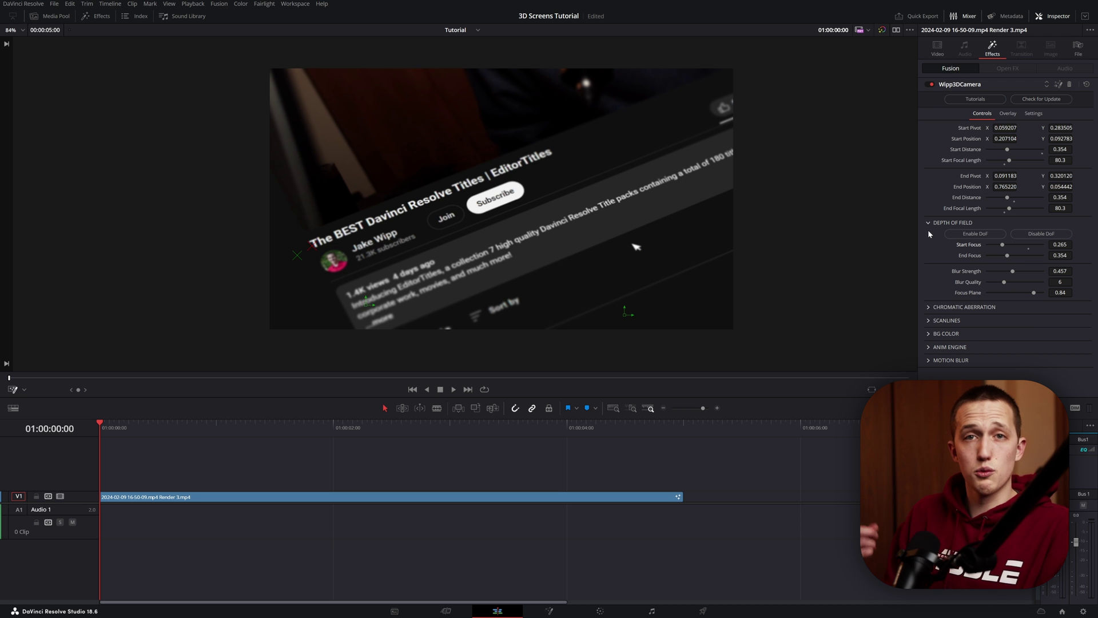
Set the depth of field's Blur Strength to 0.764 and Focus Plane to 0.52
scroll(533, 198, up, 3)
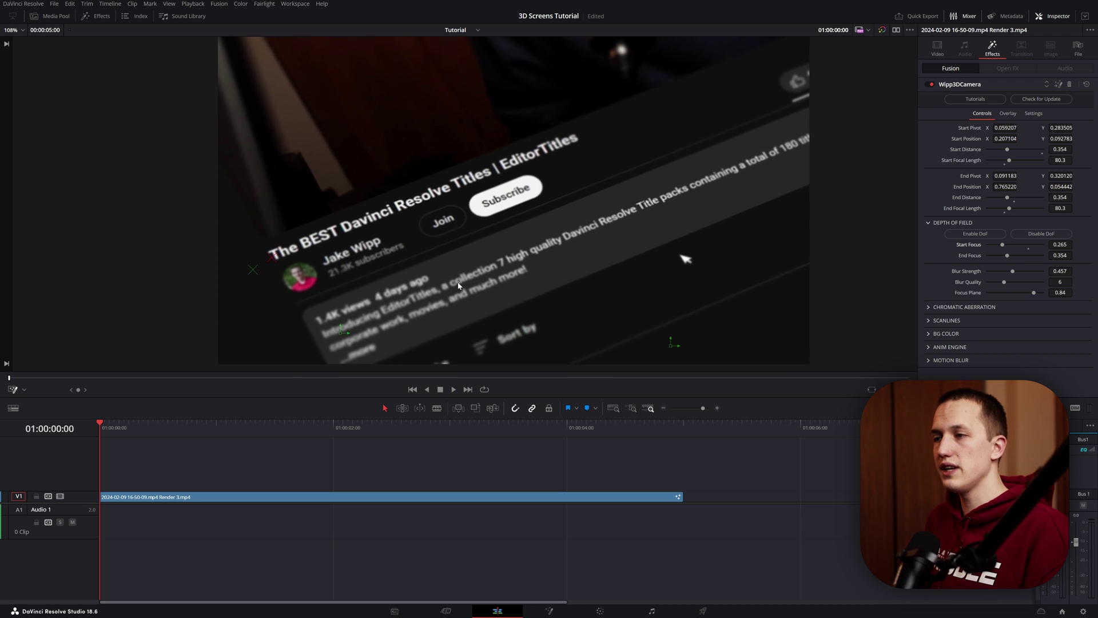
scroll(687, 235, down, 2)
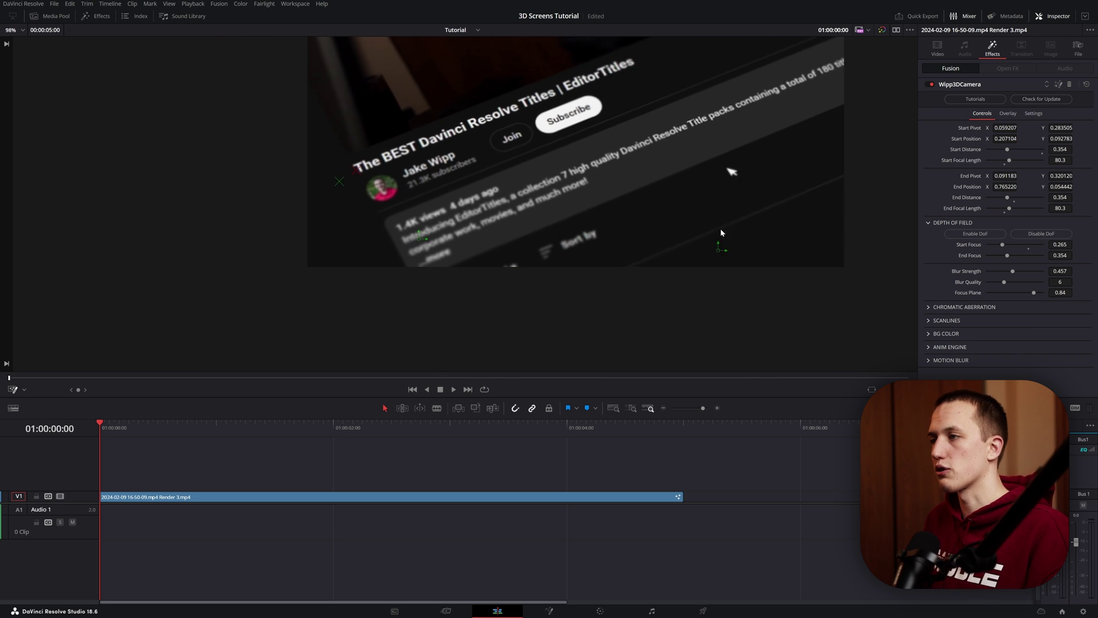
drag(1012, 272, 996, 294)
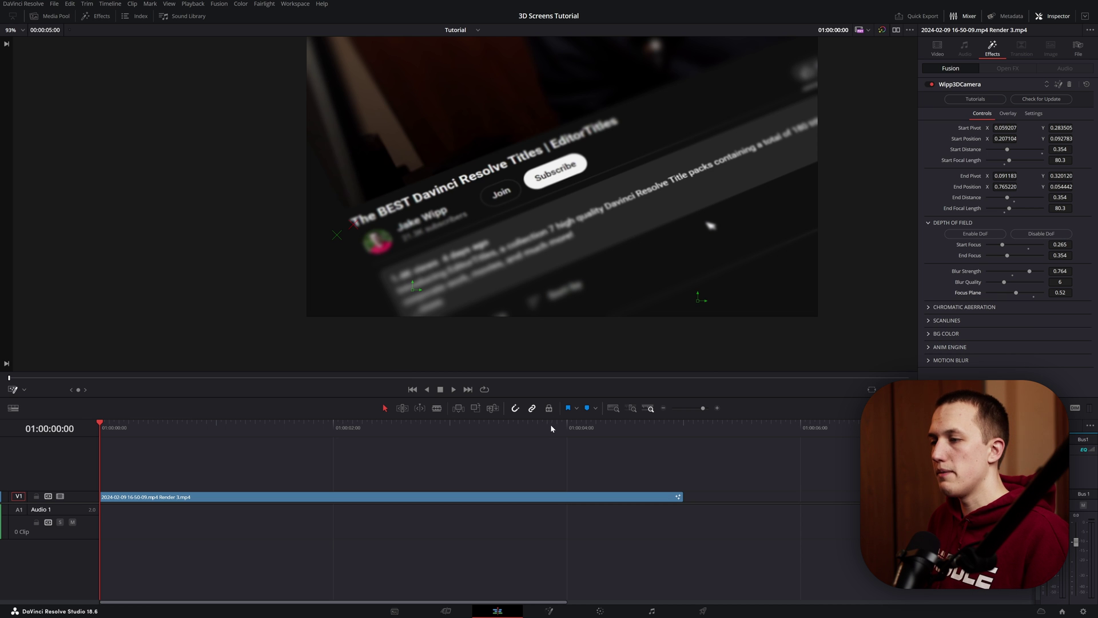
Set End Focus to 0.2655 while viewing 01:00:04:21, and return to the first frame
drag(551, 425, 669, 434)
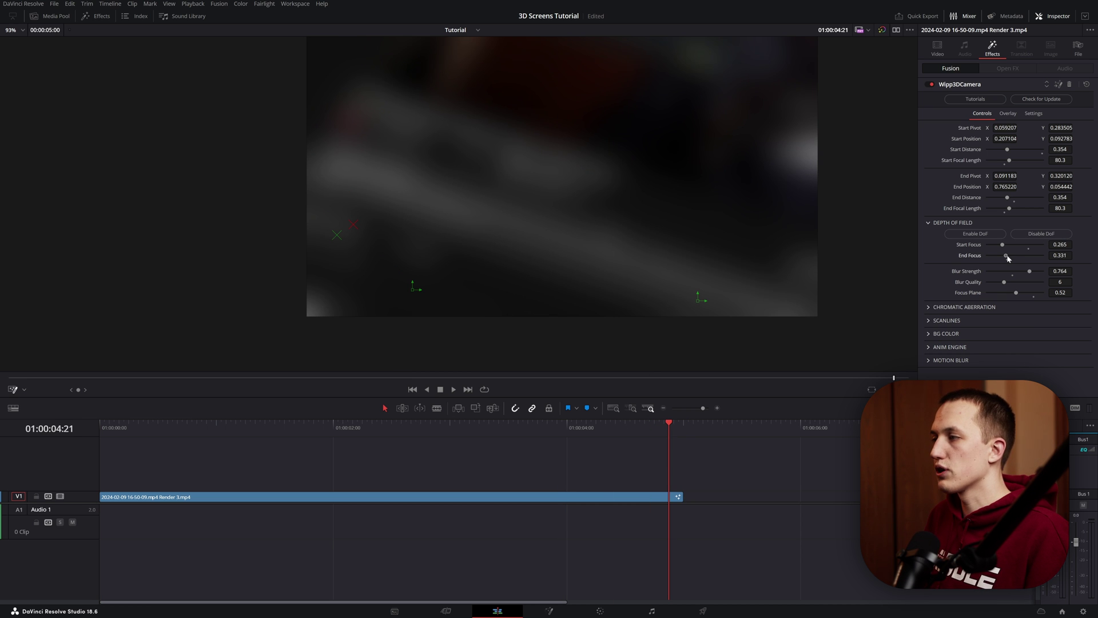
drag(1009, 259, 1002, 256)
drag(150, 428, 101, 427)
Raise the project's timeline resolution to a higher preset in the project settings
click(1078, 611)
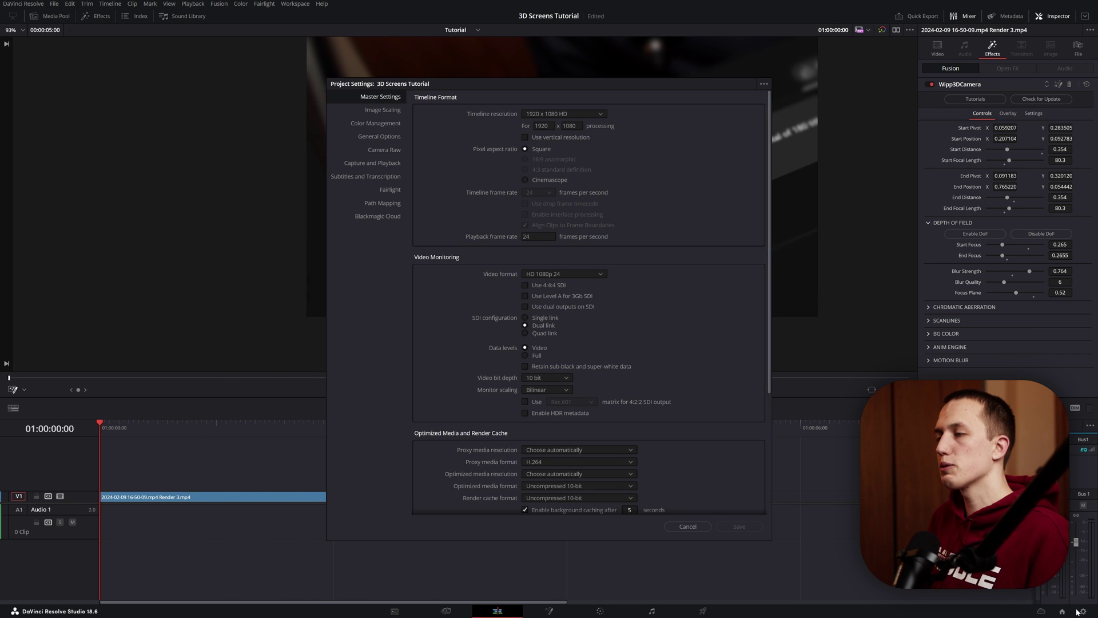
click(573, 113)
scroll(574, 147, down, 2)
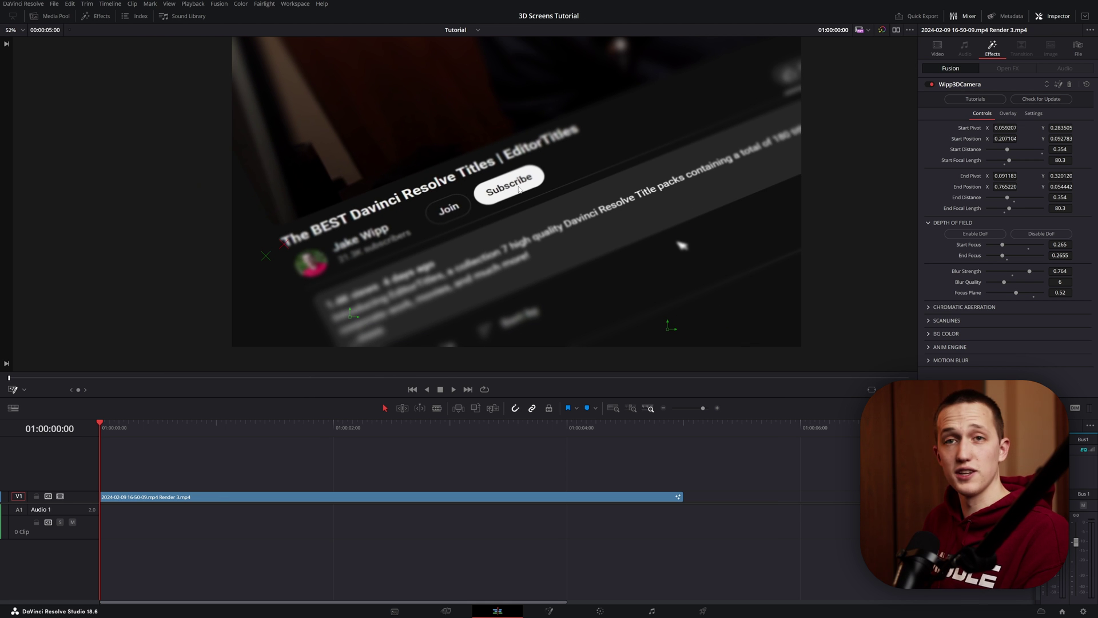
Enable chromatic aberration at strength 0.0173, and enable scanlines with an amount of 1.0 and an intensity of 0.488
click(935, 223)
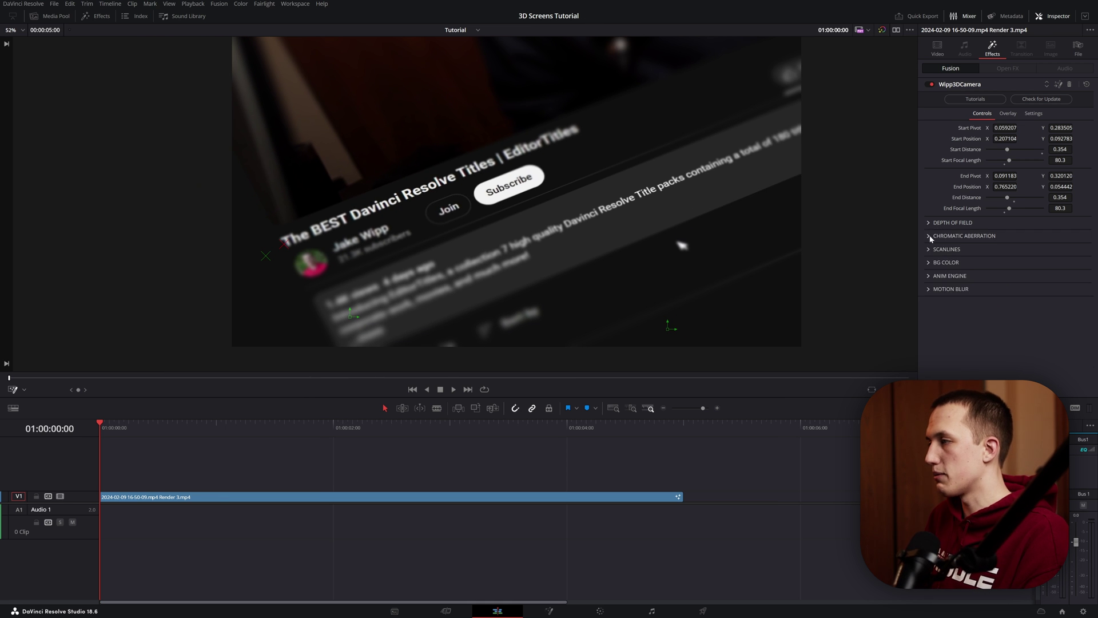
click(938, 236)
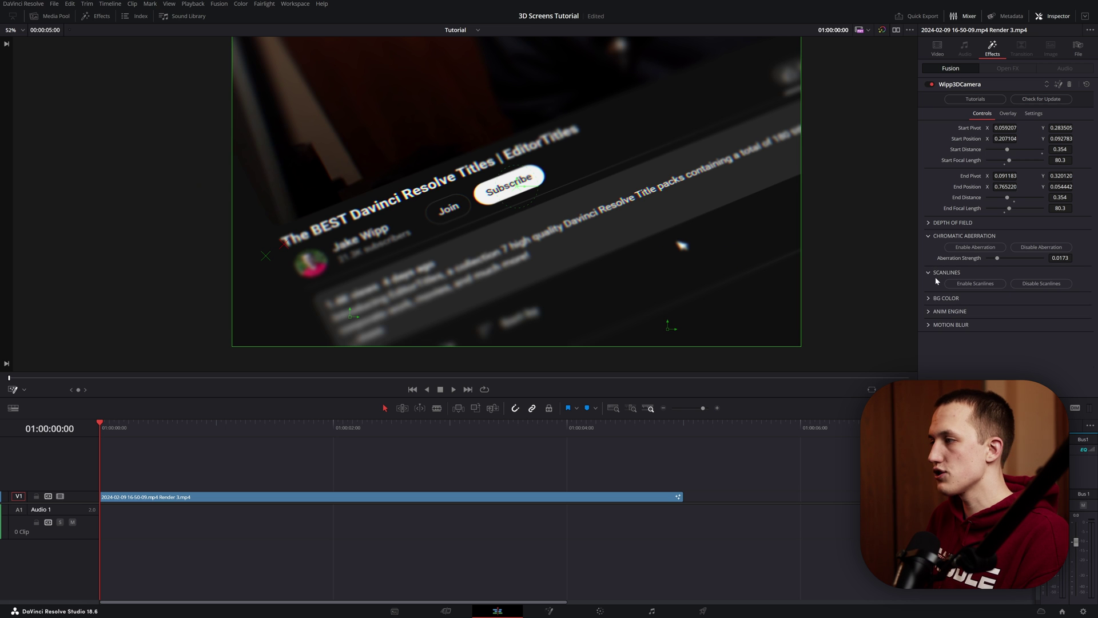
click(979, 284)
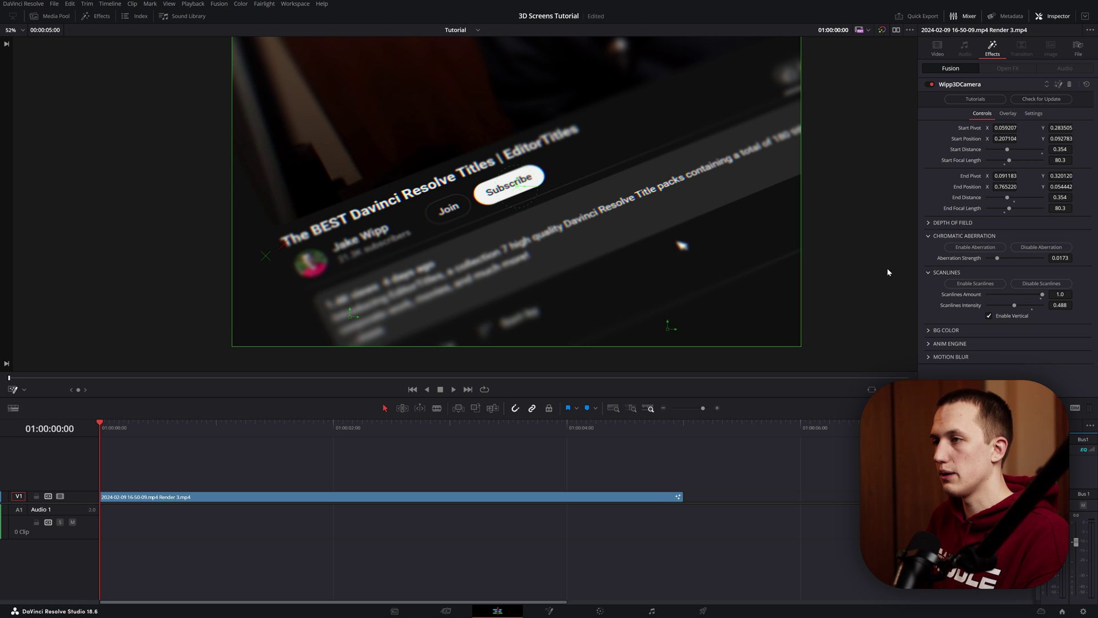
scroll(506, 182, up, 1)
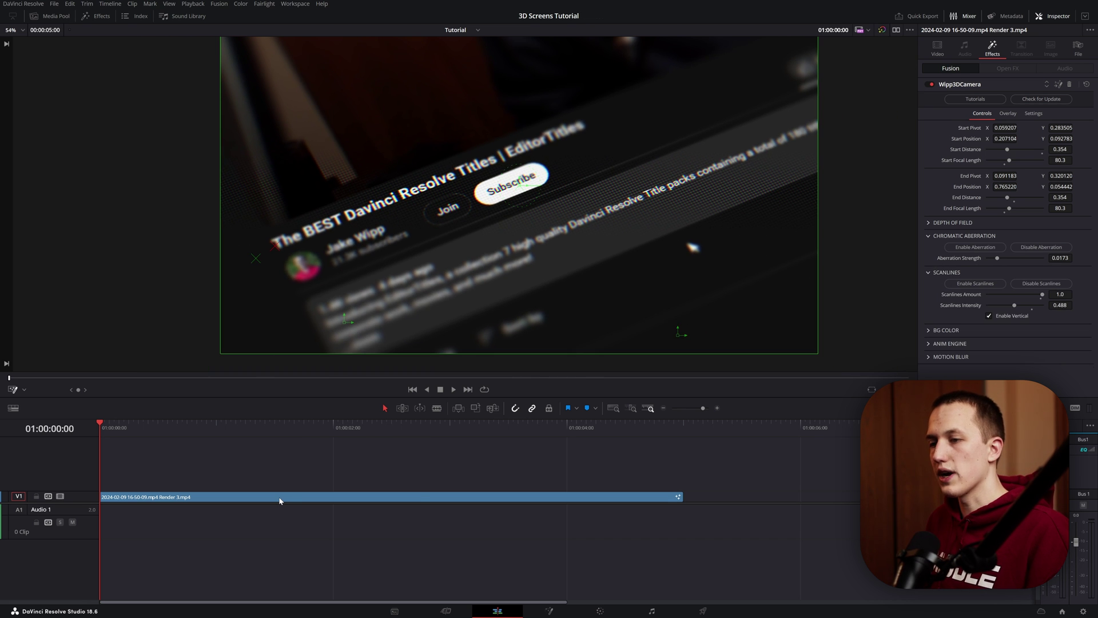
Open the Render in Place settings for the clip carrying the Wipp3DCamera effect
right_click(280, 499)
click(309, 233)
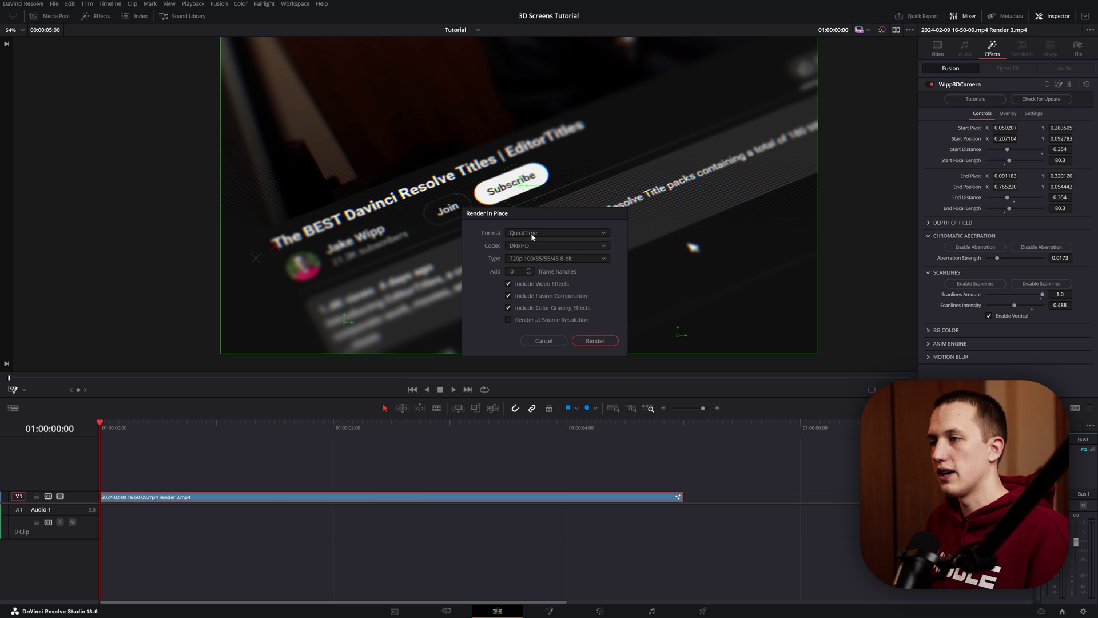